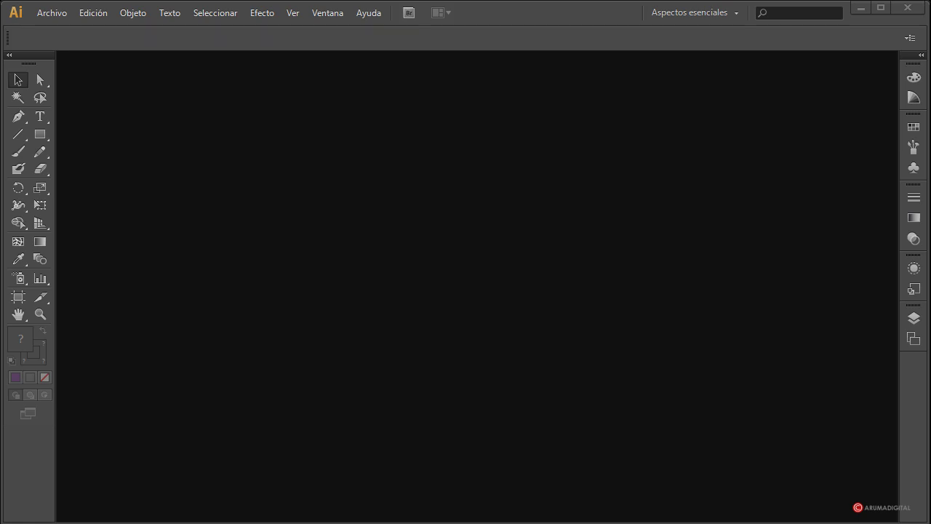
- Create a new document with a single 1000 × 1000 px artboard
click(54, 15)
click(58, 30)
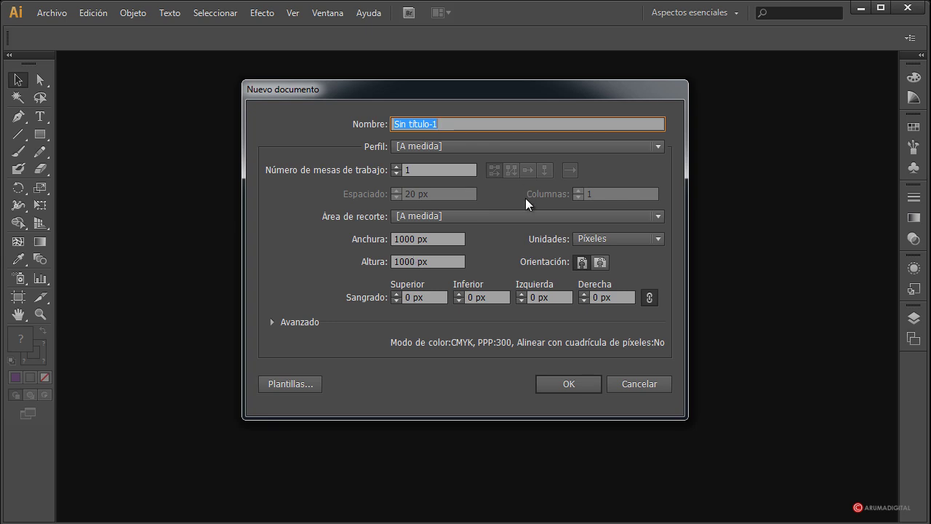
click(568, 384)
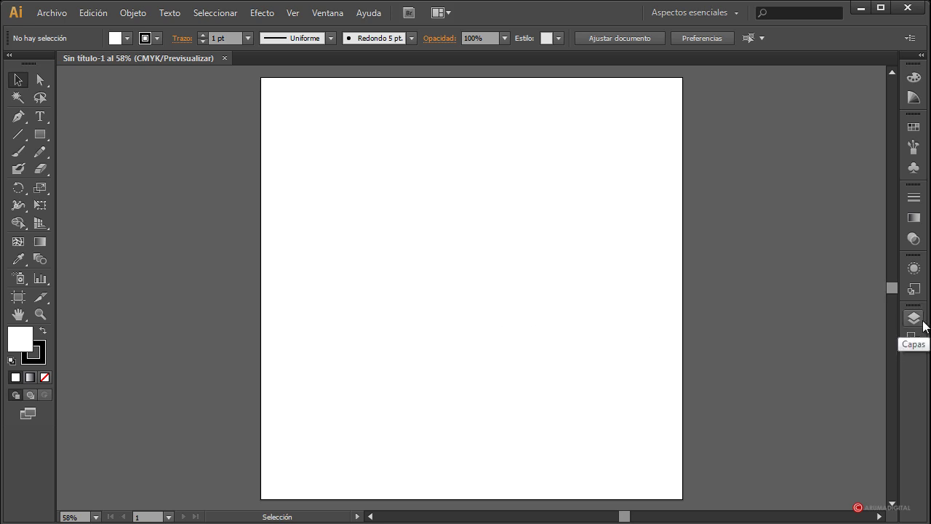
- Show the layers and draw a rectangle covering the whole artboard
click(922, 322)
click(40, 134)
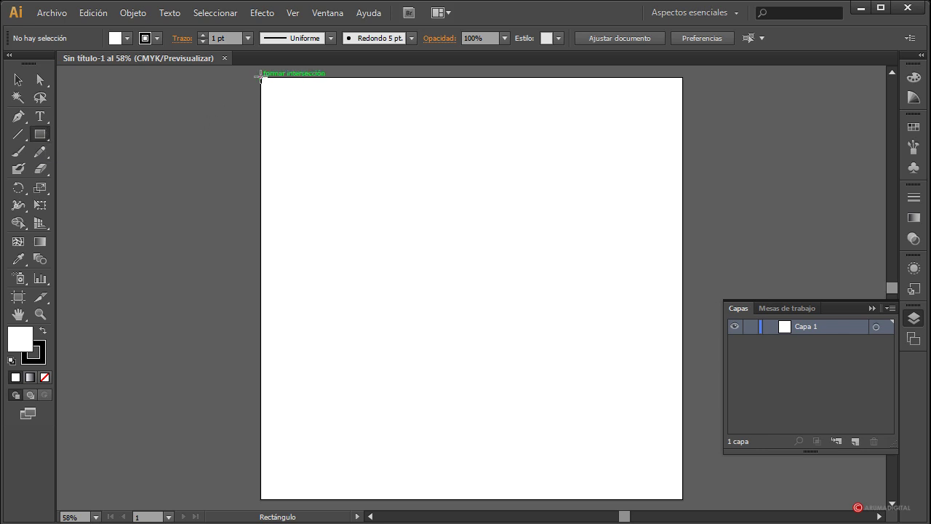
drag(261, 76, 680, 498)
- Fill the artboard-sized rectangle with a radial white-to-black gradient
click(913, 218)
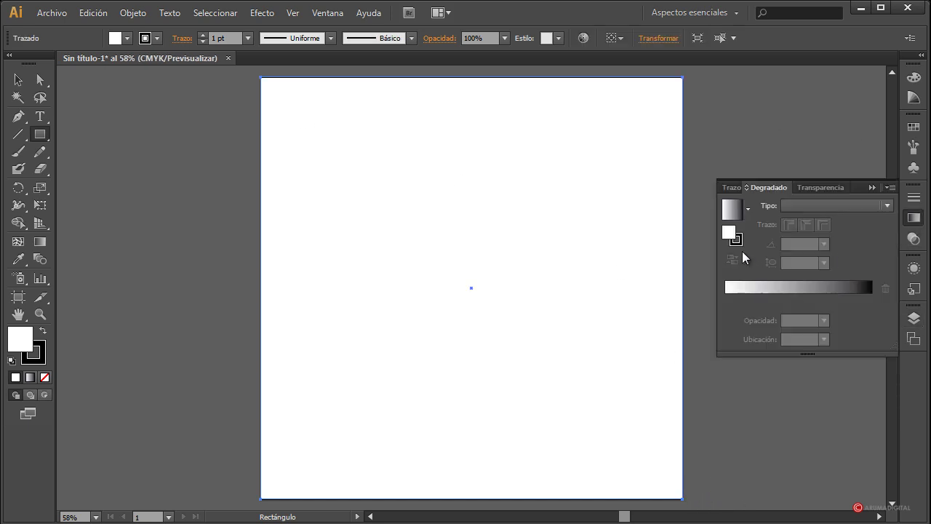
click(805, 204)
click(806, 231)
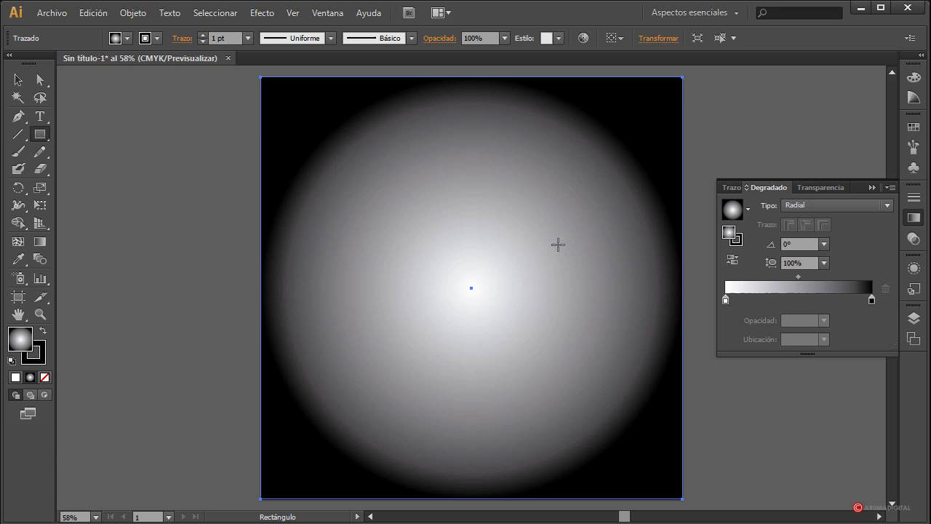
scroll(428, 254, up, 1)
scroll(118, 425, down, 1)
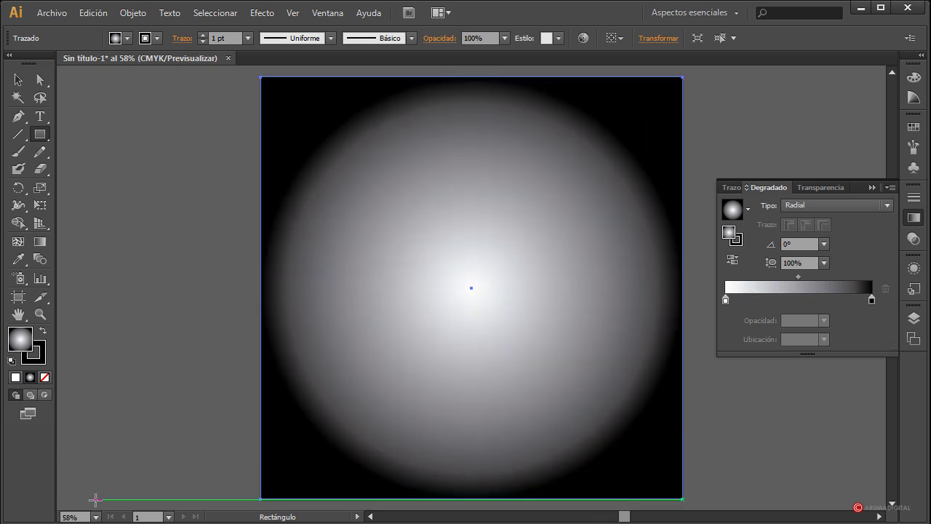
- Extend the background's radial gradient well past the rectangle's right edge using the Gradient tool
click(96, 516)
click(113, 386)
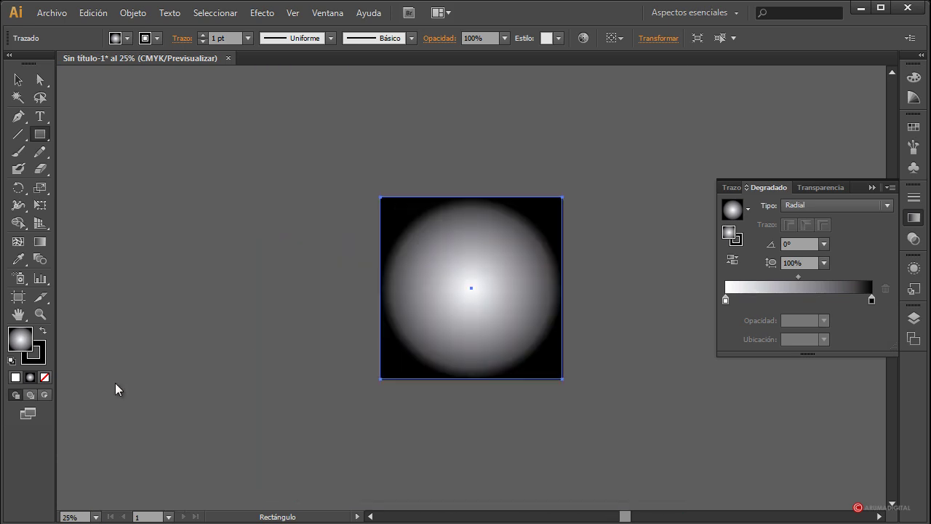
click(40, 241)
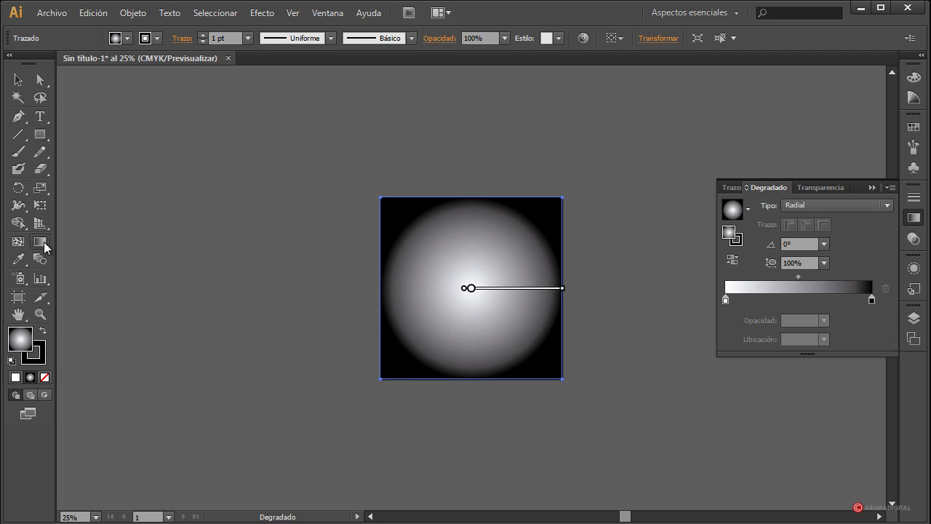
drag(563, 288, 627, 288)
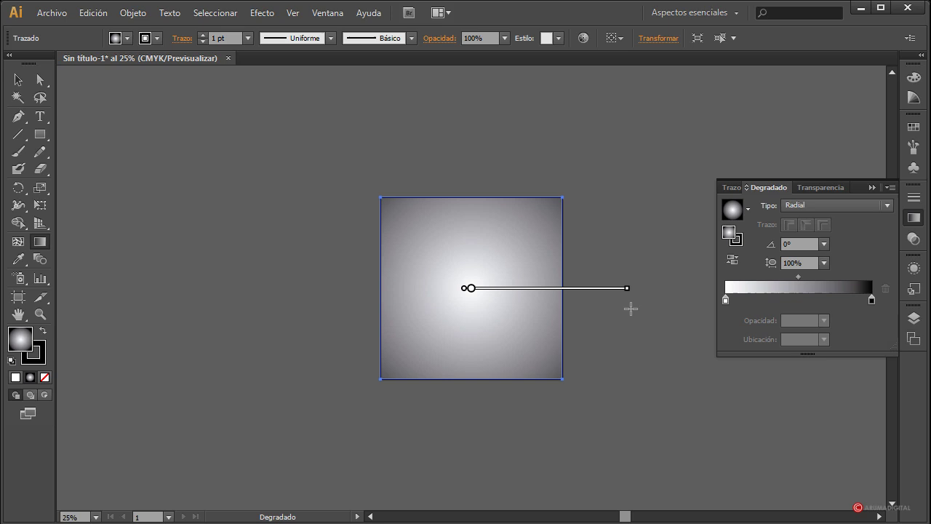
- Set the inner colour stop of the background gradient to the light orange swatch
double_click(726, 300)
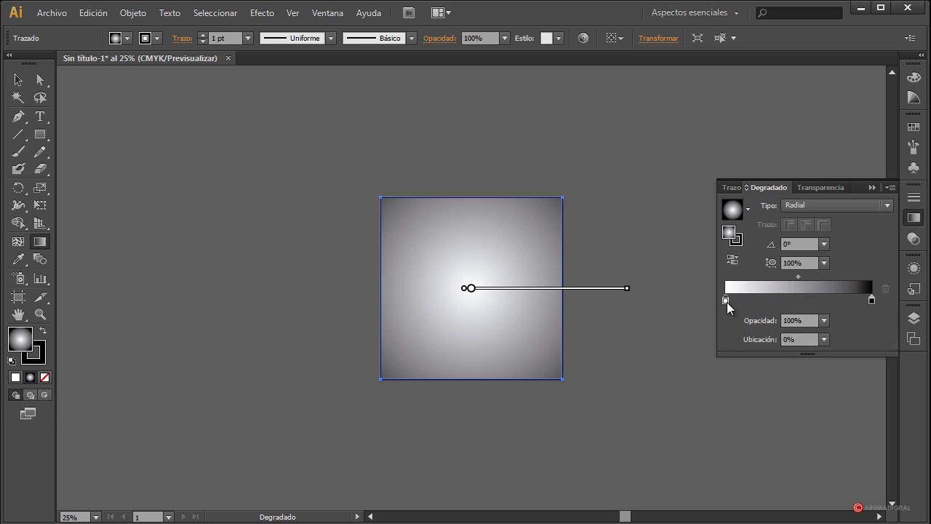
click(783, 349)
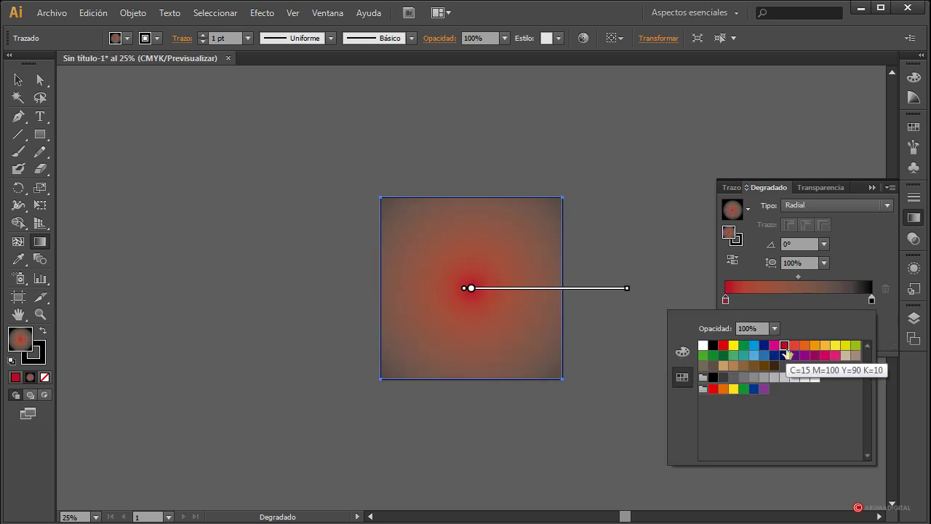
click(794, 348)
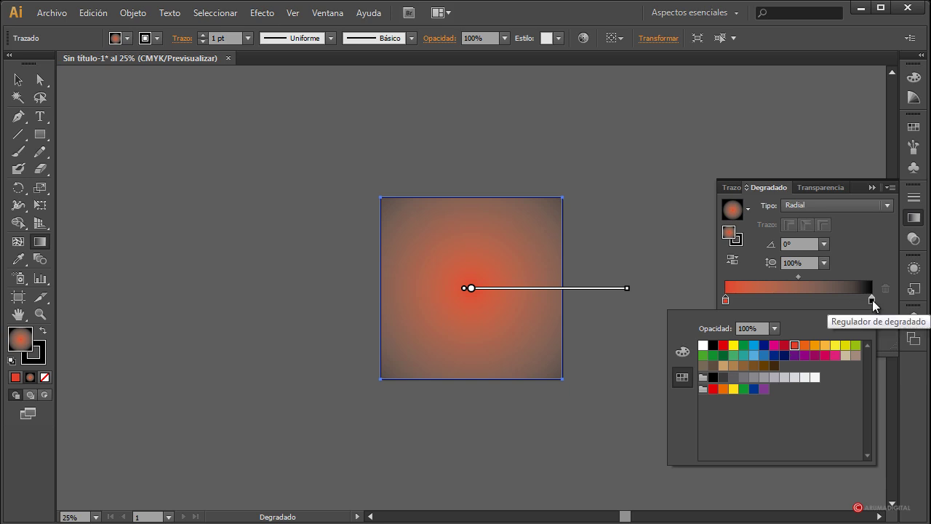
click(826, 347)
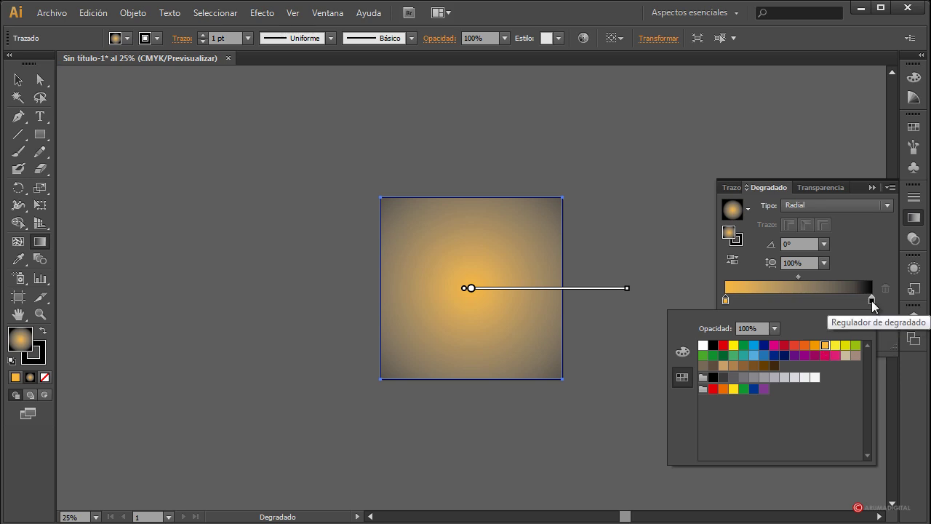
- Set the outer colour stop of the background gradient to the lime green swatch
double_click(872, 300)
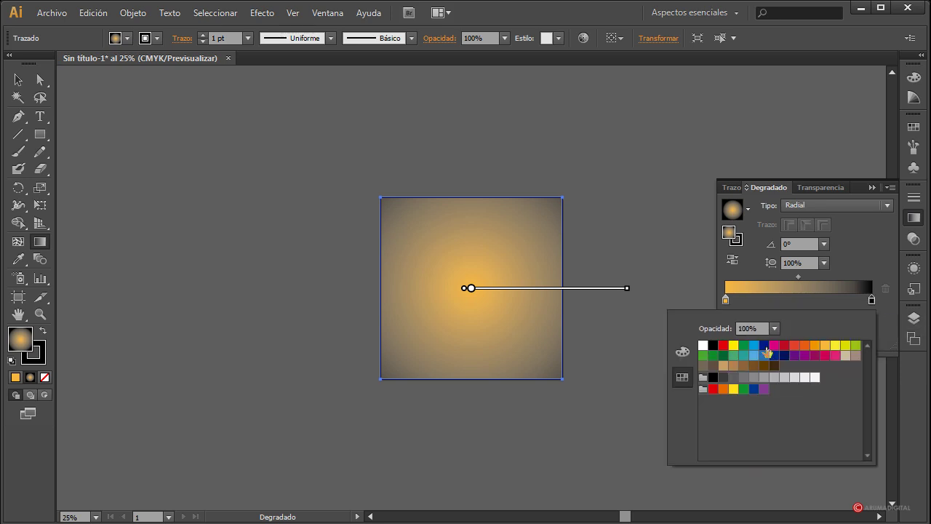
click(806, 355)
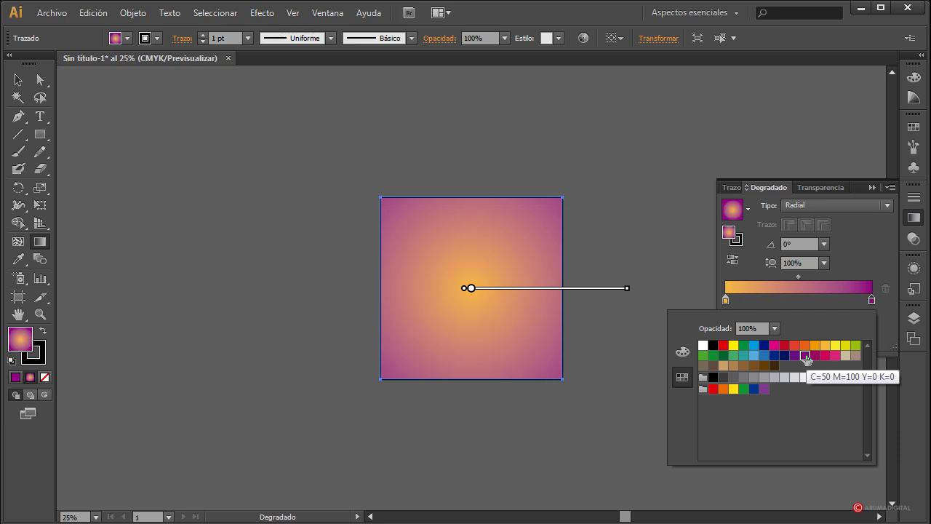
click(845, 347)
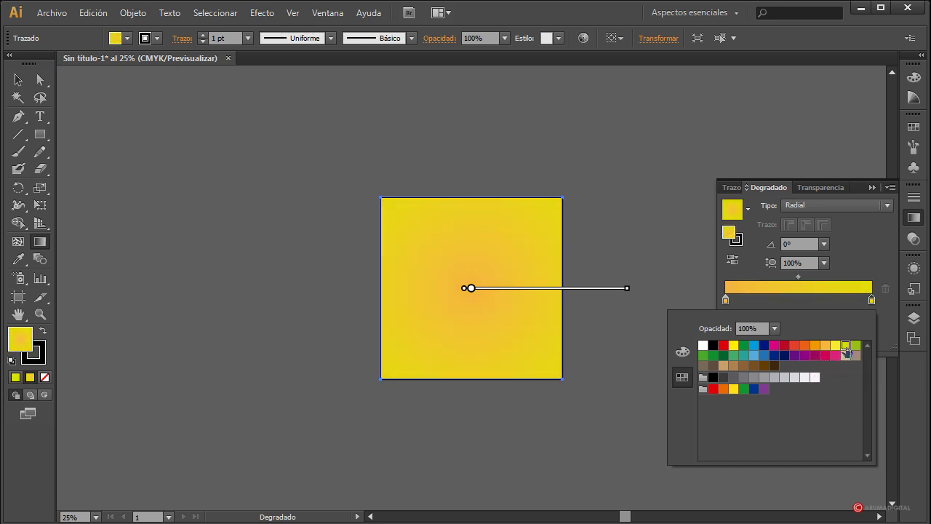
click(856, 347)
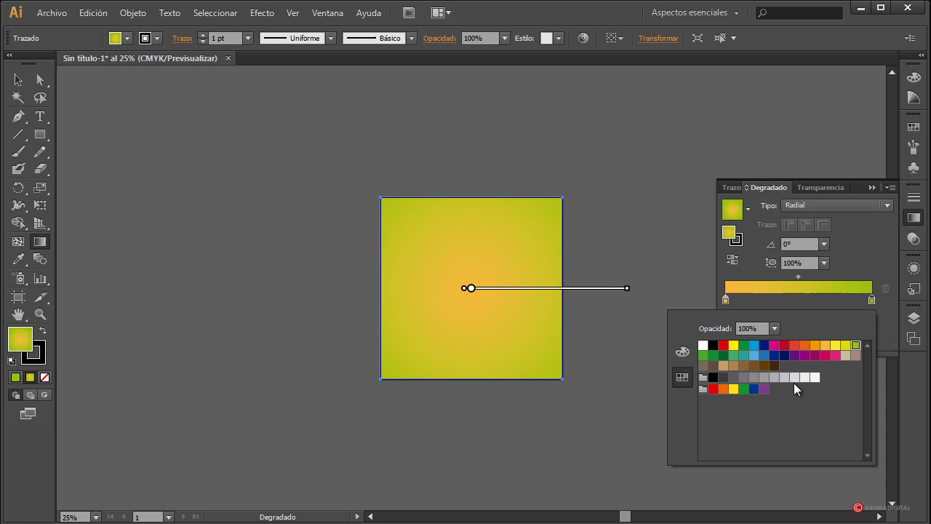
key(Escape)
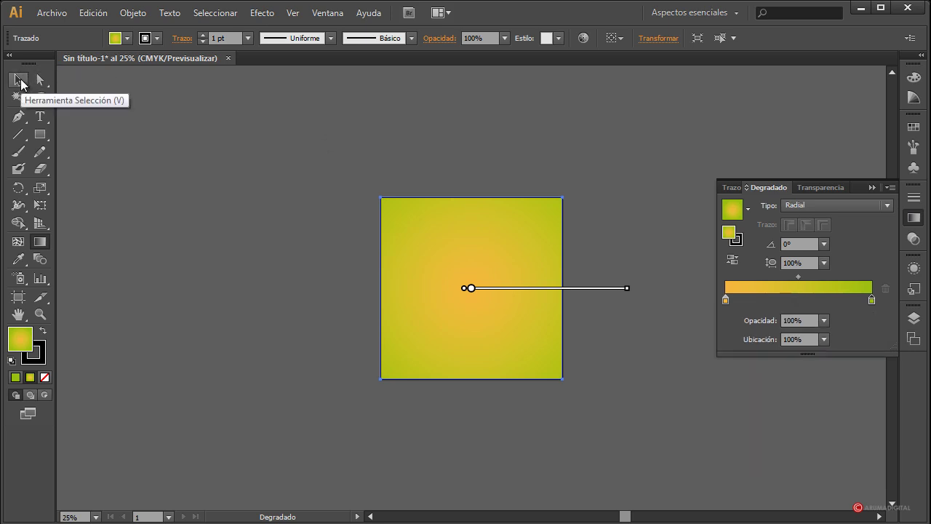
- Lock Capa 1 with the background and add a new layer above it
click(915, 319)
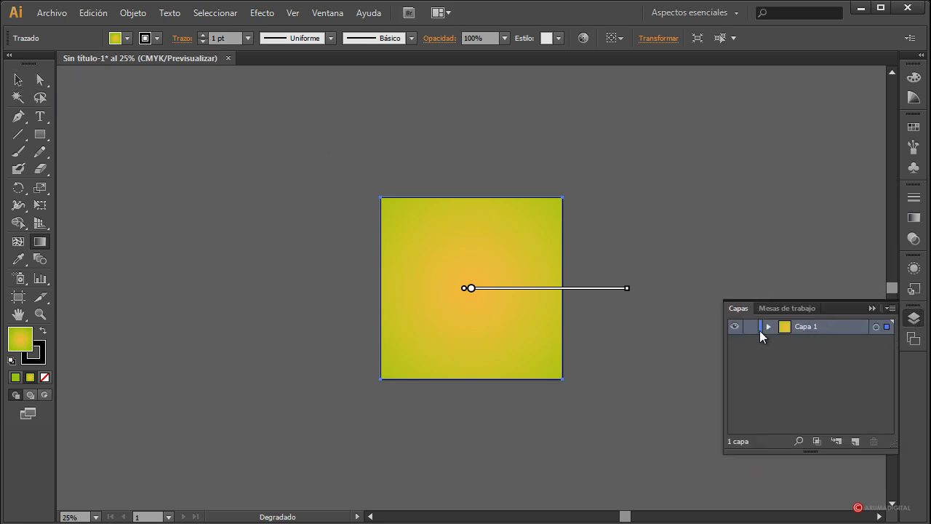
click(752, 327)
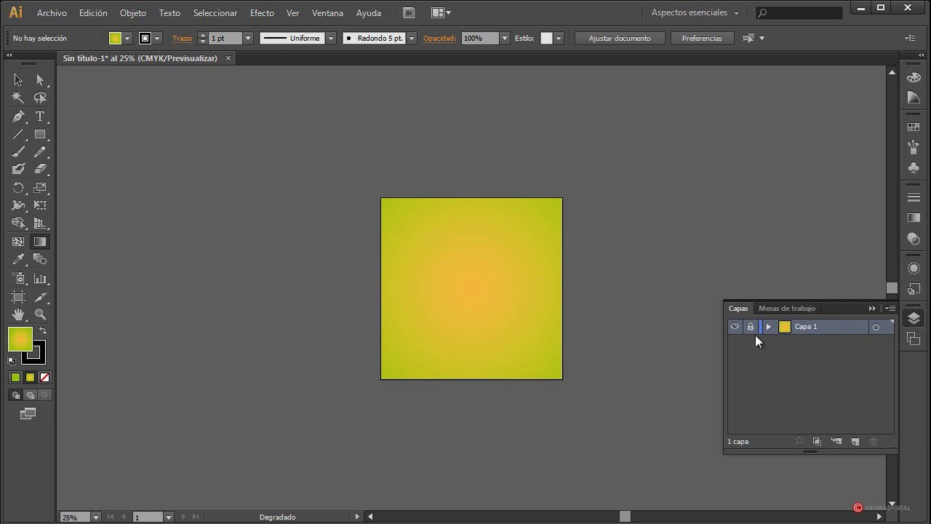
click(856, 441)
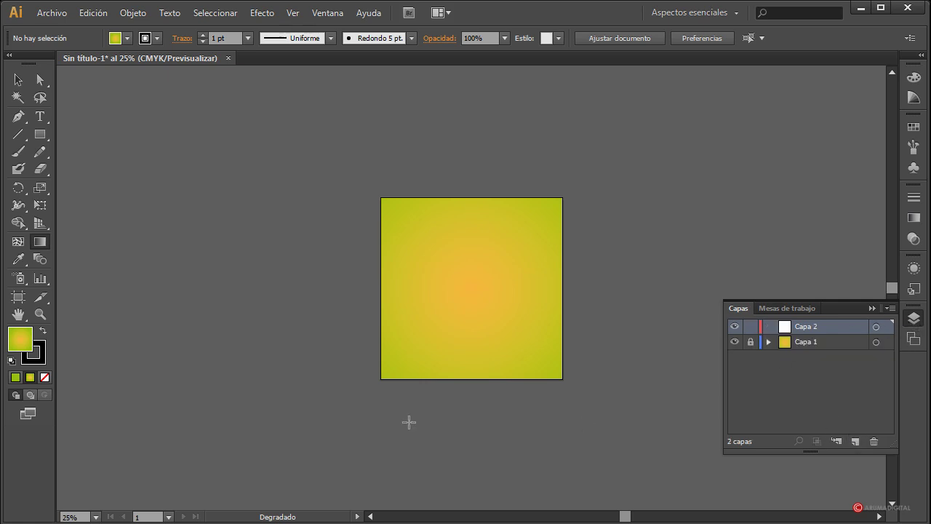
- Unlock Capa 1, lock Capa 2, and make Capa 1 the active layer for drawing with the Ellipse tool
click(78, 516)
text(50)
key(Return)
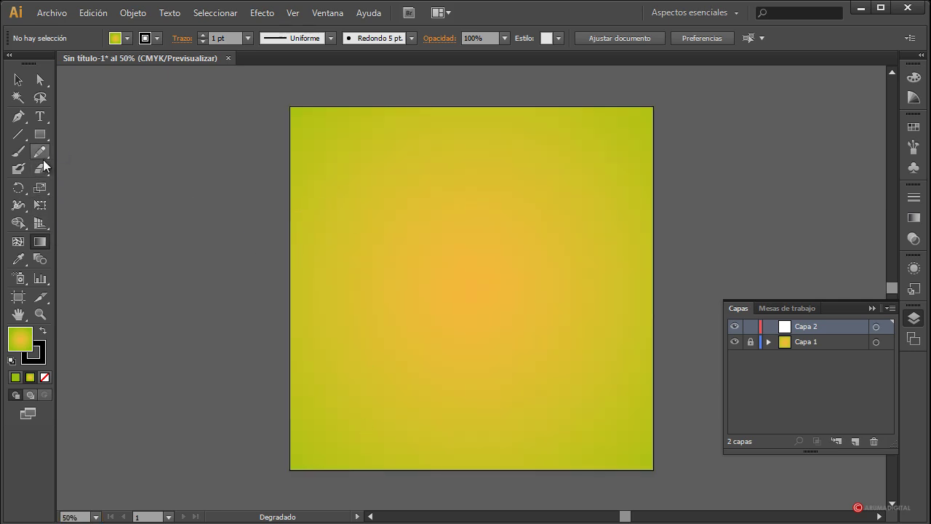
click(39, 135)
drag(37, 137, 119, 169)
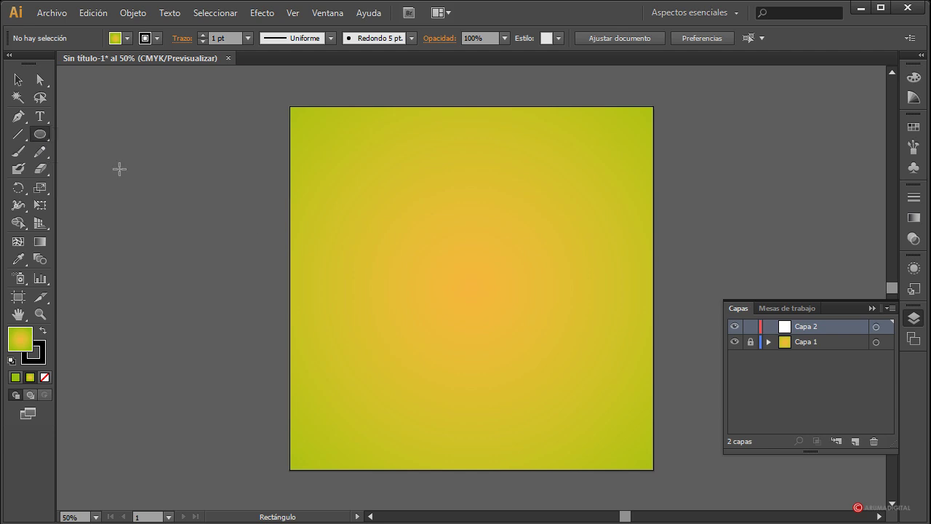
click(751, 342)
click(750, 327)
click(822, 343)
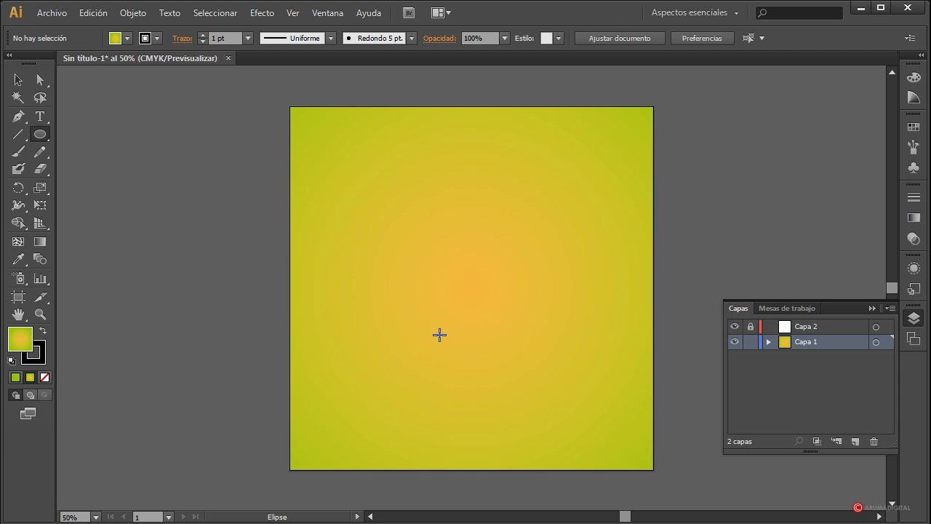
- Draw a flat horizontal ellipse below the background's centre and reverse its gradient to green inside, with the orange stop at 86.83%
drag(414, 339, 536, 364)
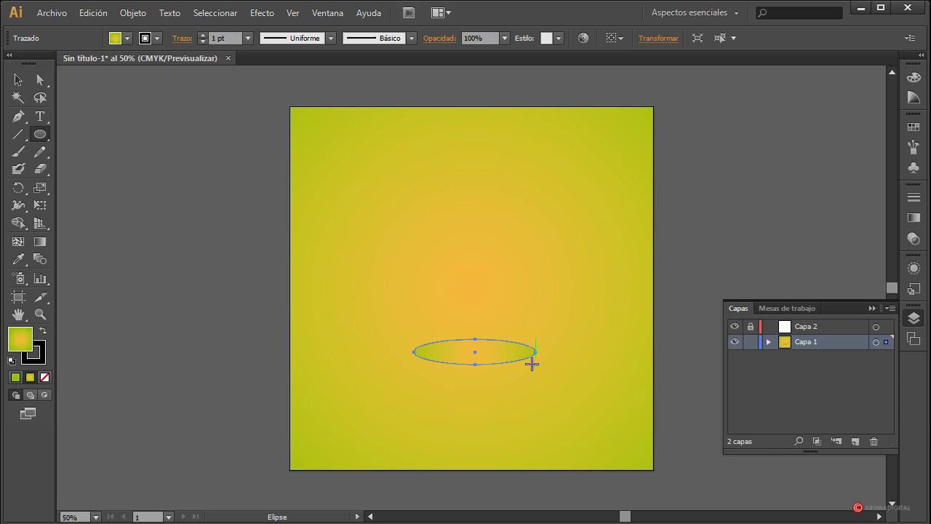
click(914, 218)
mouse_move(726, 298)
mouse_down()
mouse_move(840, 299)
mouse_move(725, 299)
mouse_up()
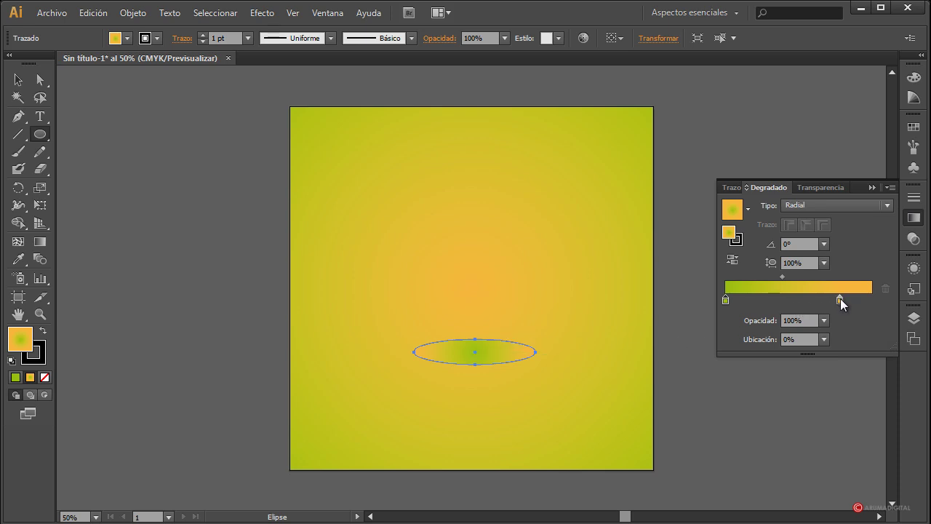
drag(840, 298, 853, 300)
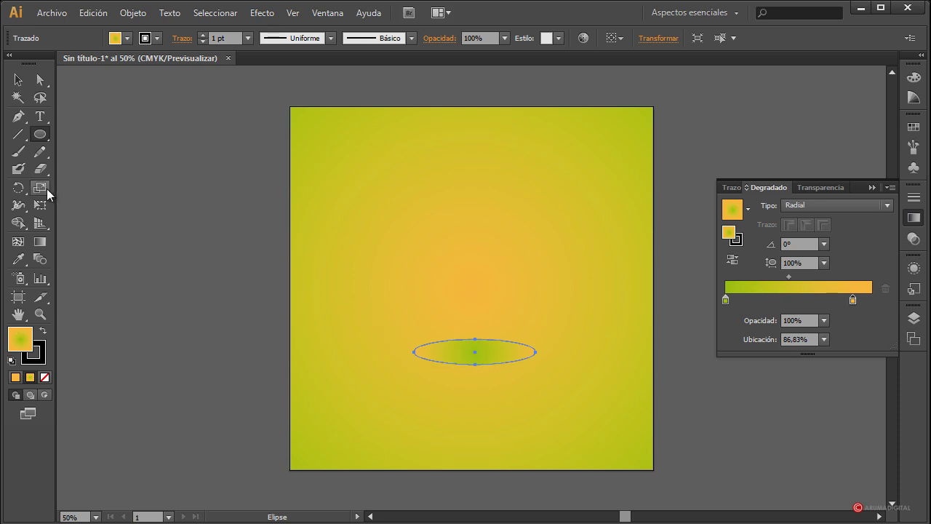
- Flatten the ellipse's radial gradient to an aspect ratio of 28.5% so it follows the ellipse's shape
click(41, 242)
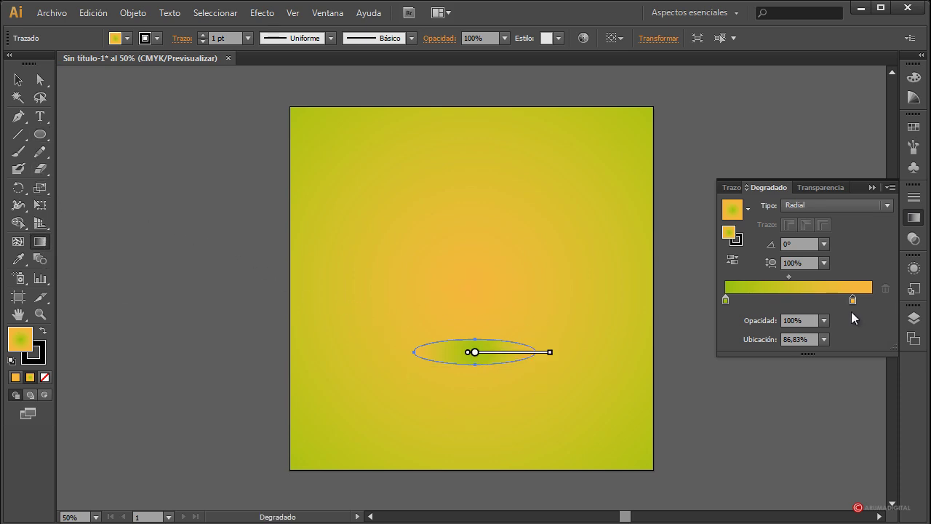
mouse_move(473, 352)
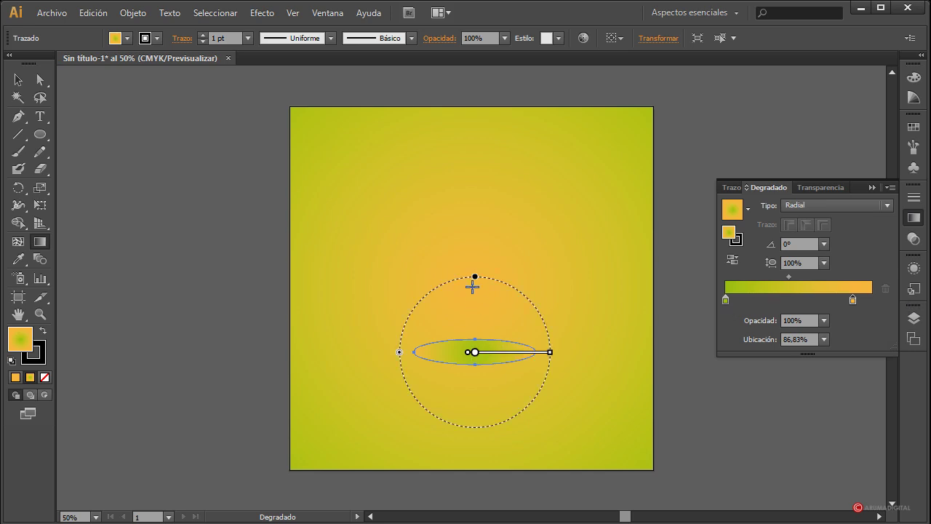
drag(476, 279, 477, 332)
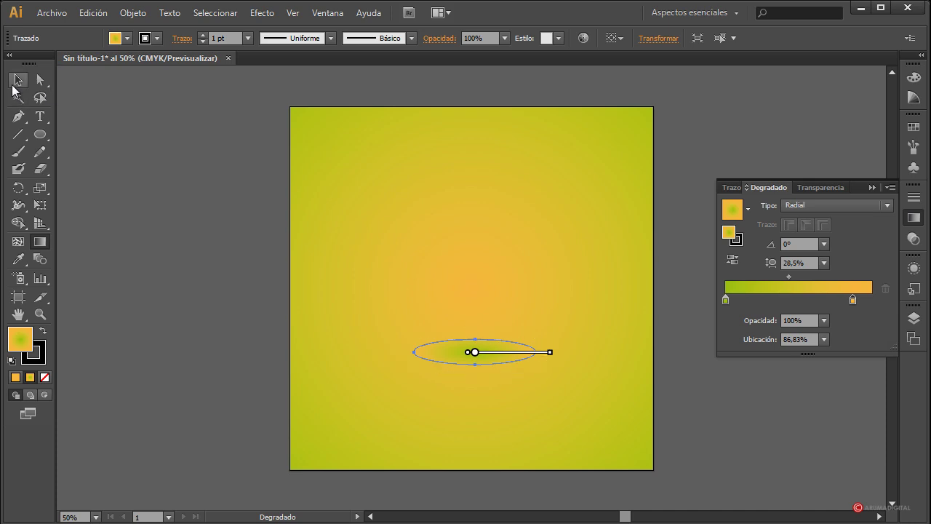
- Remove the ellipse's stroke and deselect it
click(18, 80)
click(121, 357)
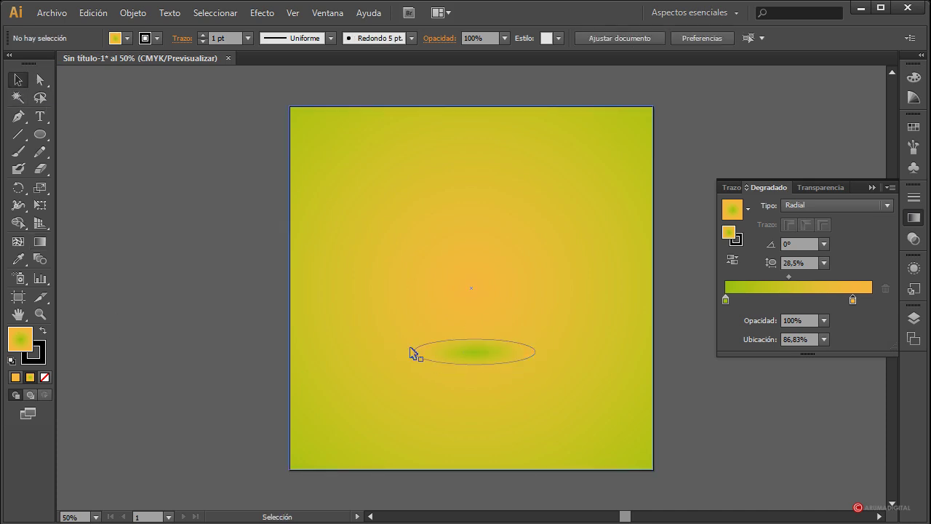
click(437, 350)
click(157, 38)
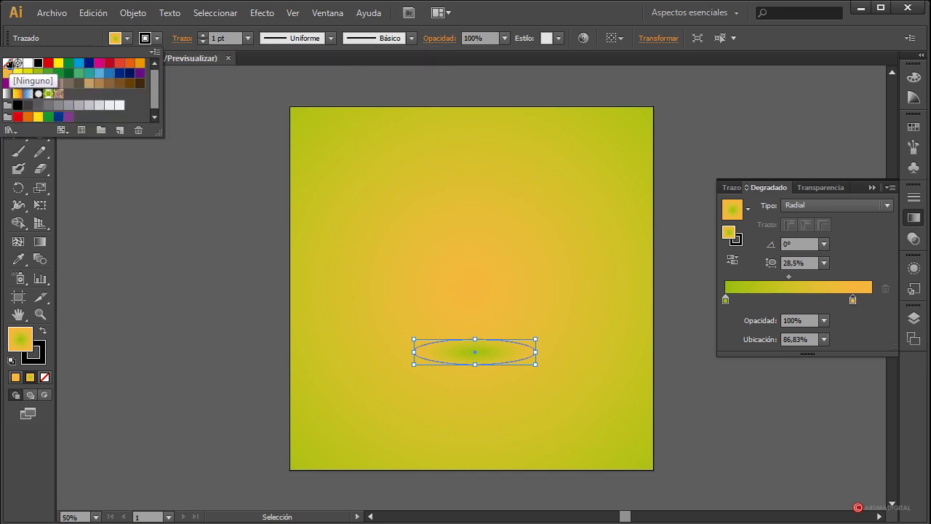
click(11, 65)
click(150, 224)
click(130, 346)
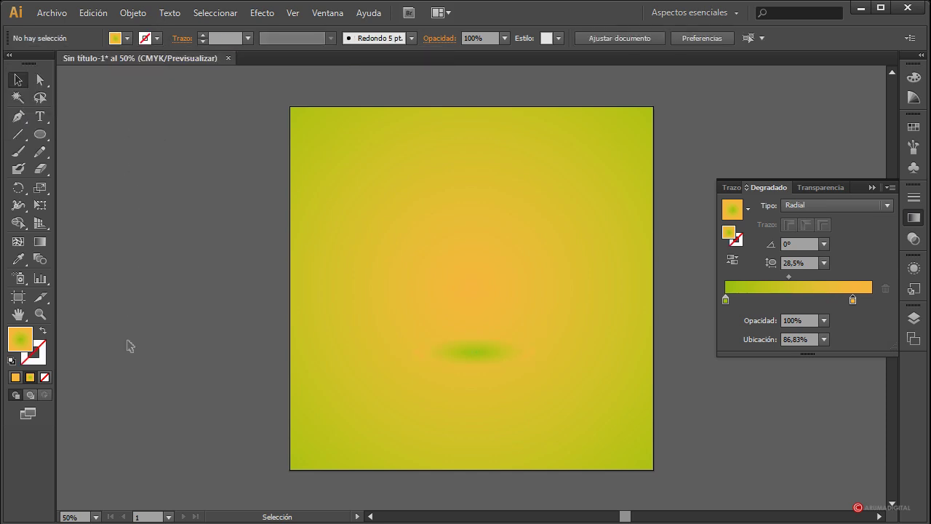
- Move the shadow ellipse slightly further down the artboard, deselect it, and put away the gradient settings
drag(473, 355, 464, 385)
click(720, 428)
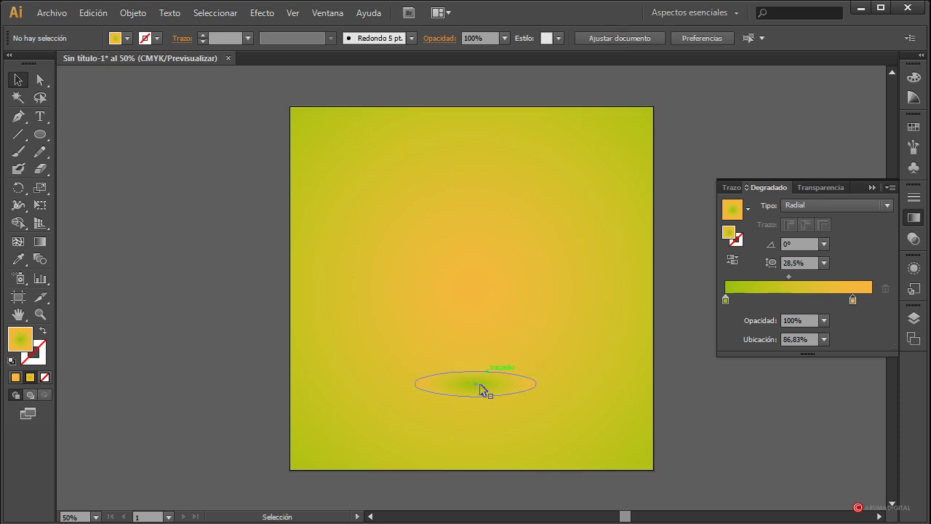
click(873, 186)
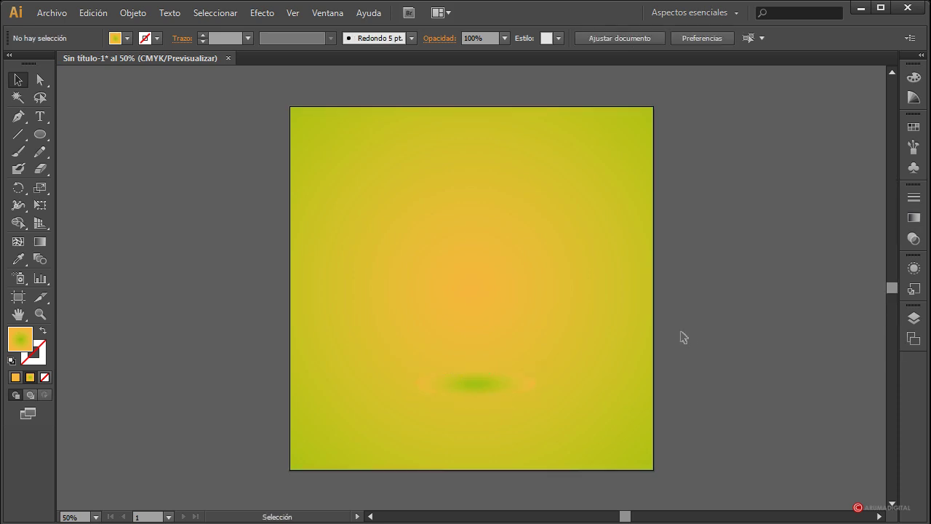
- Unlock the layer Capa 2 and make it the active layer for drawing an ellipse
click(914, 318)
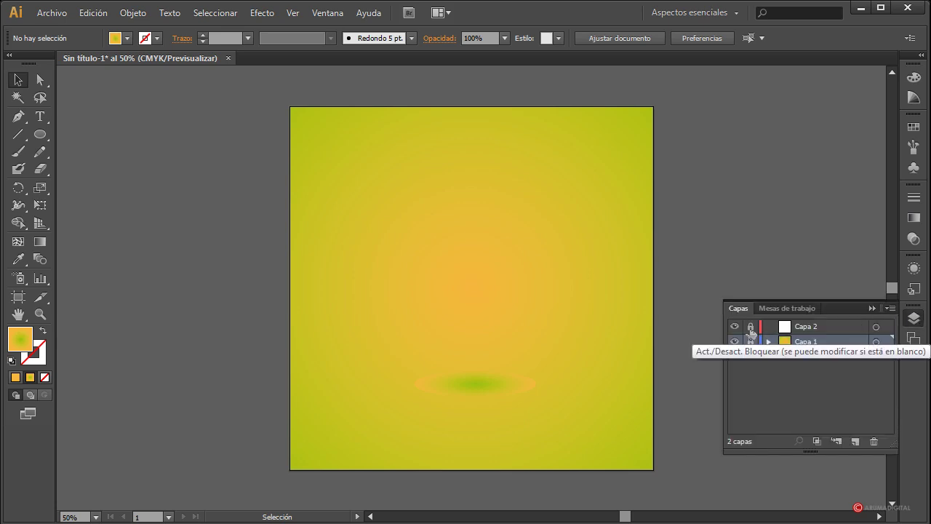
click(751, 337)
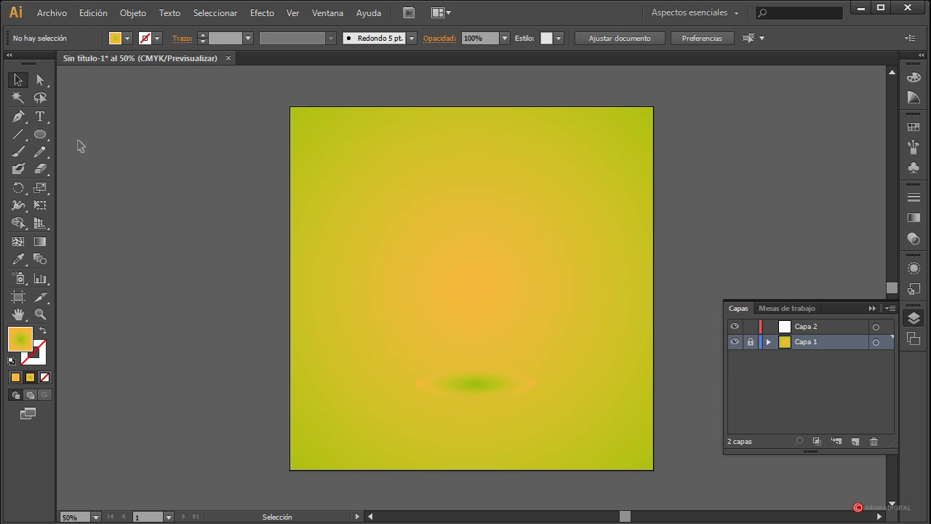
click(40, 136)
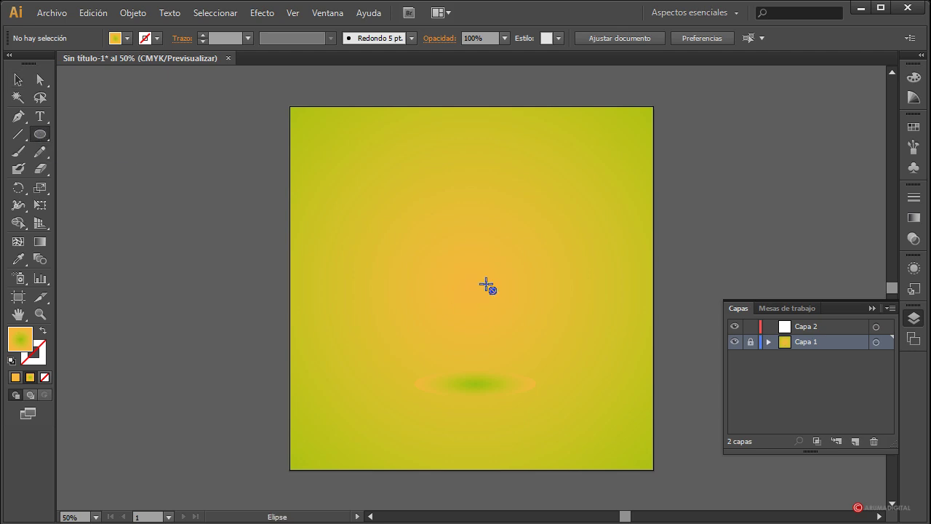
click(825, 328)
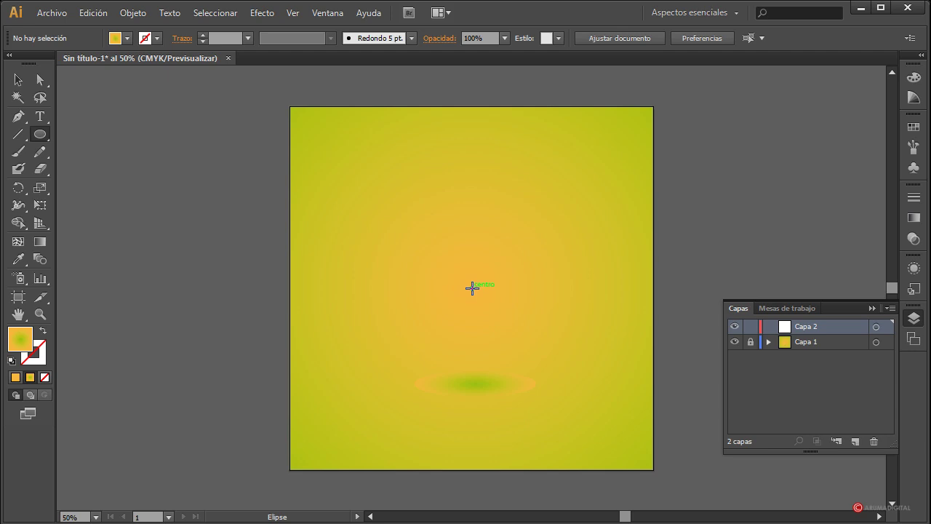
- Draw a circle about 582 px in diameter from the artboard's centre and fill it with solid red
drag(472, 288, 577, 206)
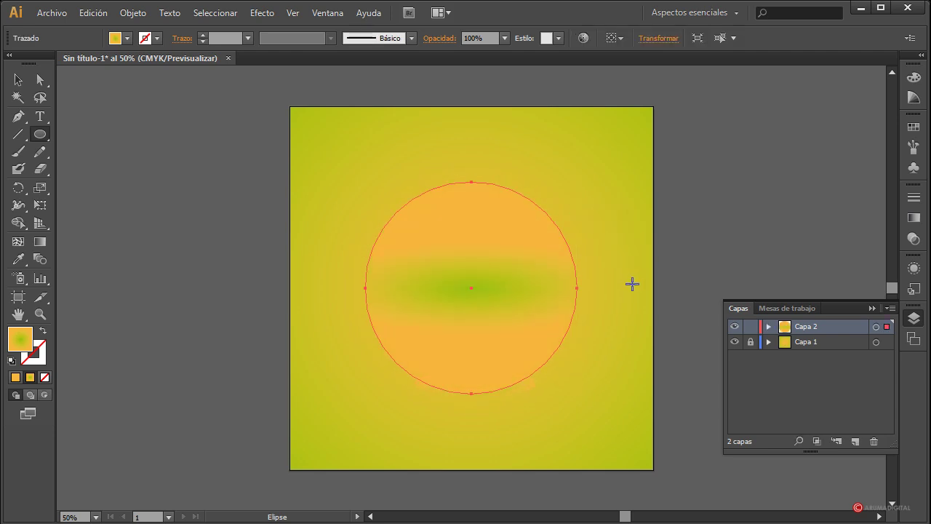
click(128, 39)
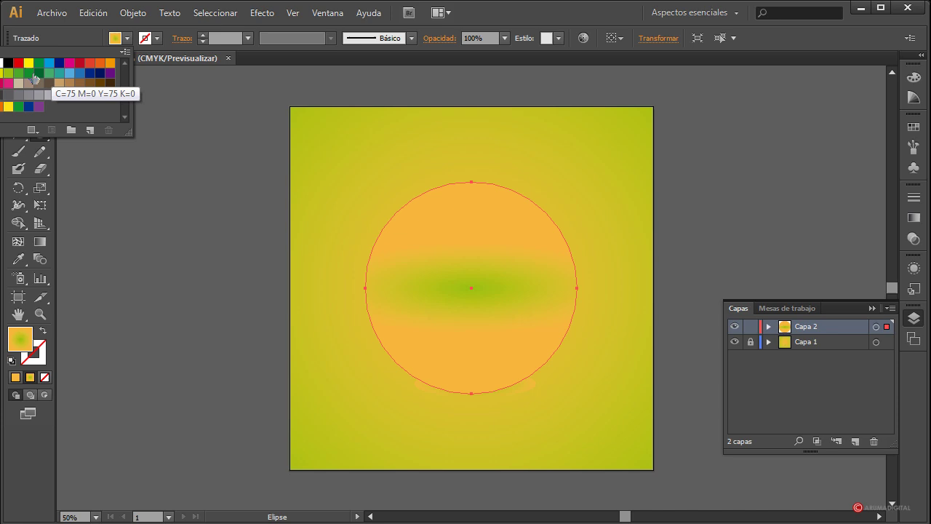
click(18, 63)
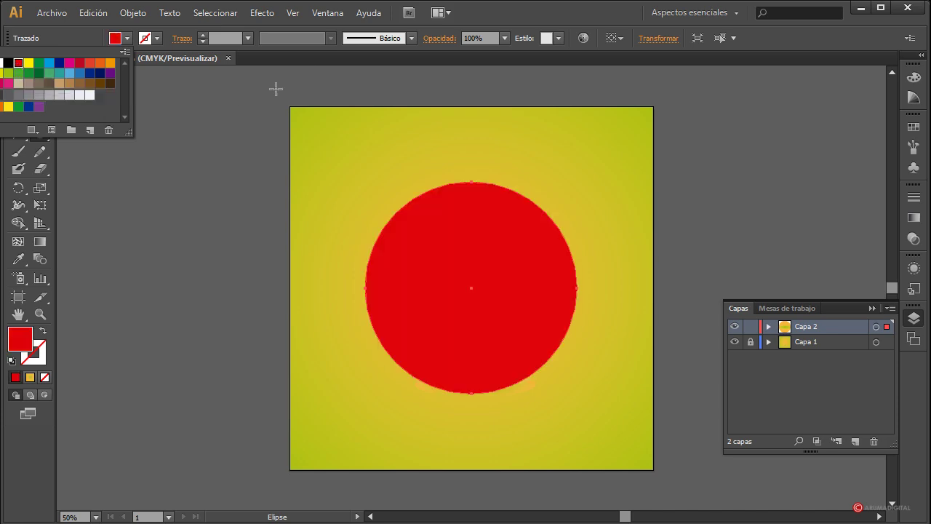
click(481, 14)
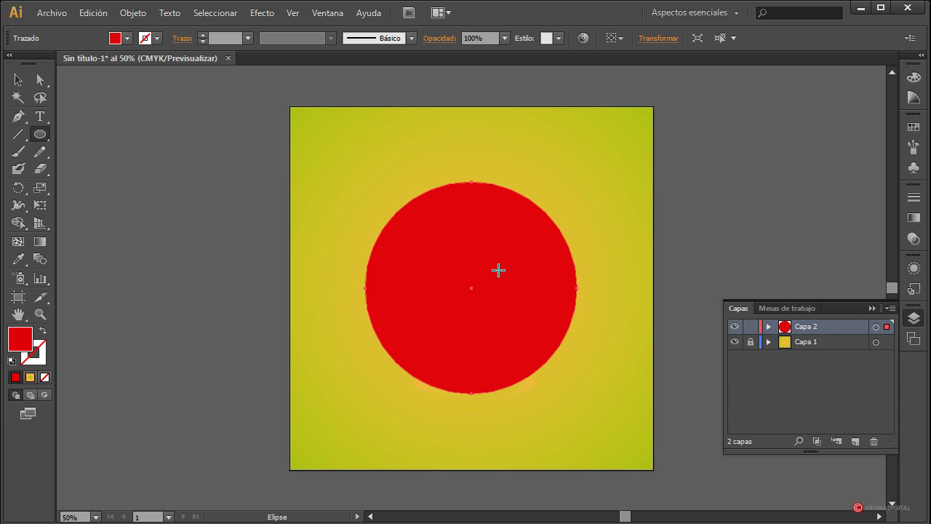
- Move the circle's top anchor to about X 455, Y 139 px, shift its right anchor inward to about X 763 px, and tilt that anchor's handles
click(40, 78)
click(473, 187)
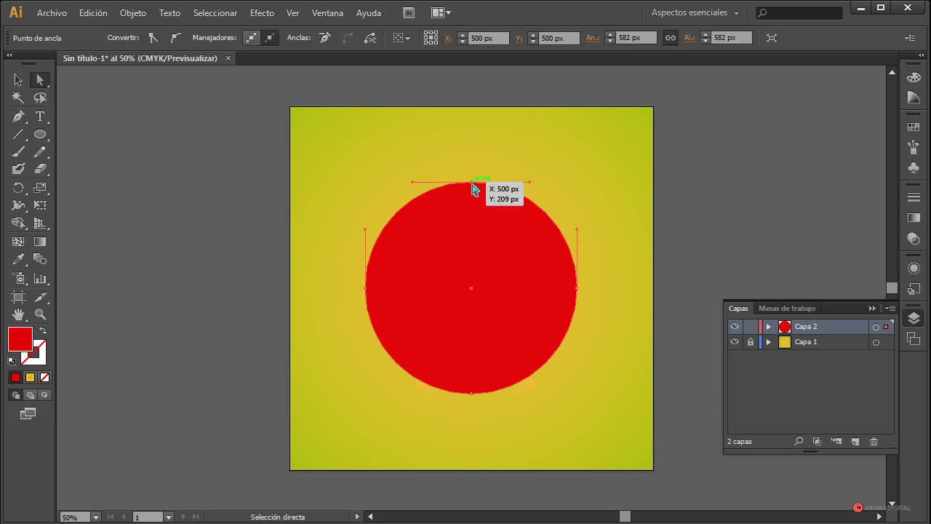
drag(474, 187, 456, 155)
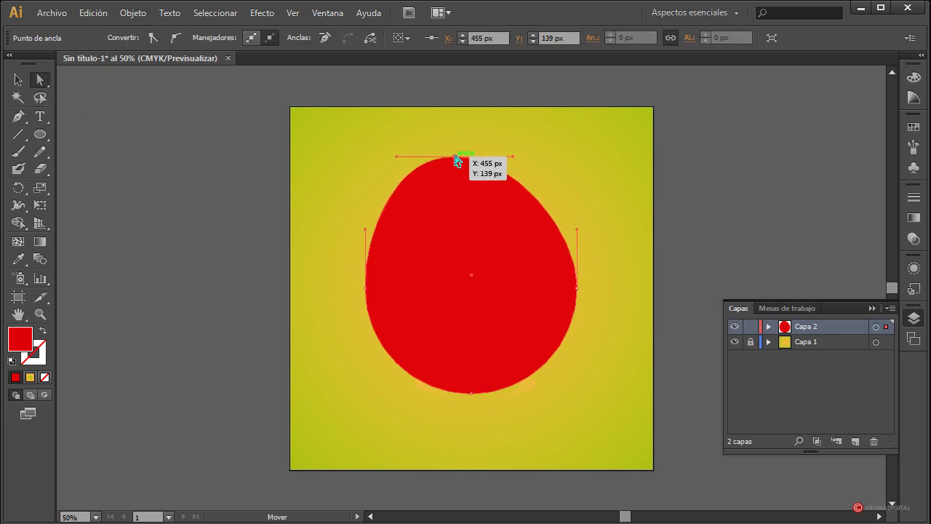
drag(574, 285, 567, 288)
drag(570, 231, 537, 238)
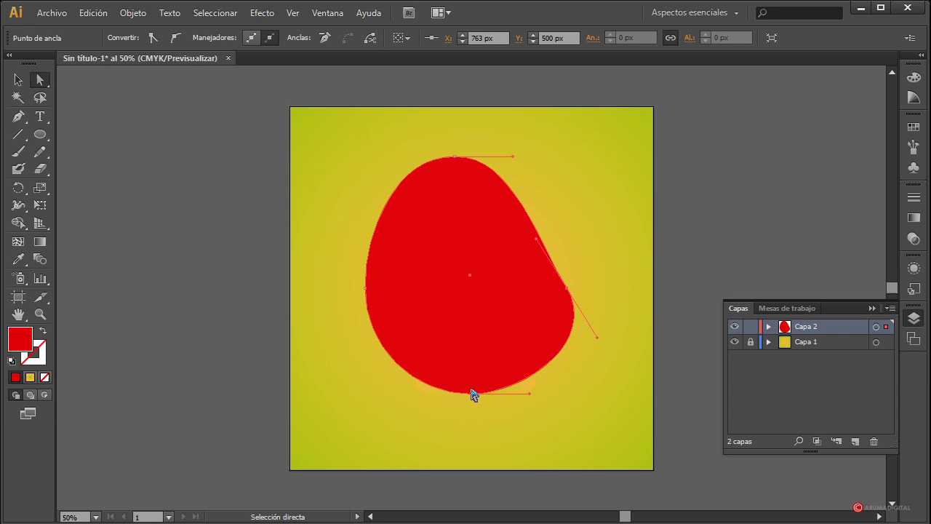
- Lower the shape's bottom anchor to about Y 817 px, lengthen its right handle, and extend the right anchor's upper handle
drag(473, 393, 544, 404)
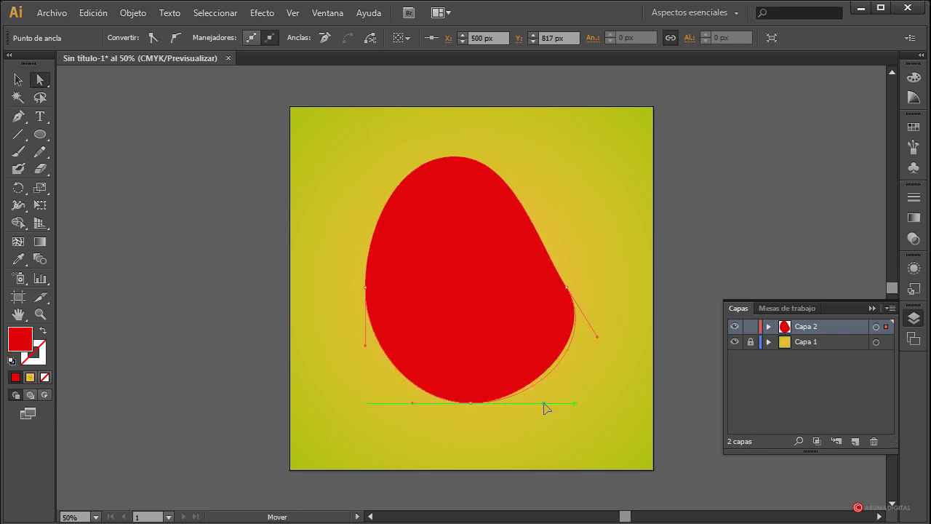
drag(567, 288, 567, 289)
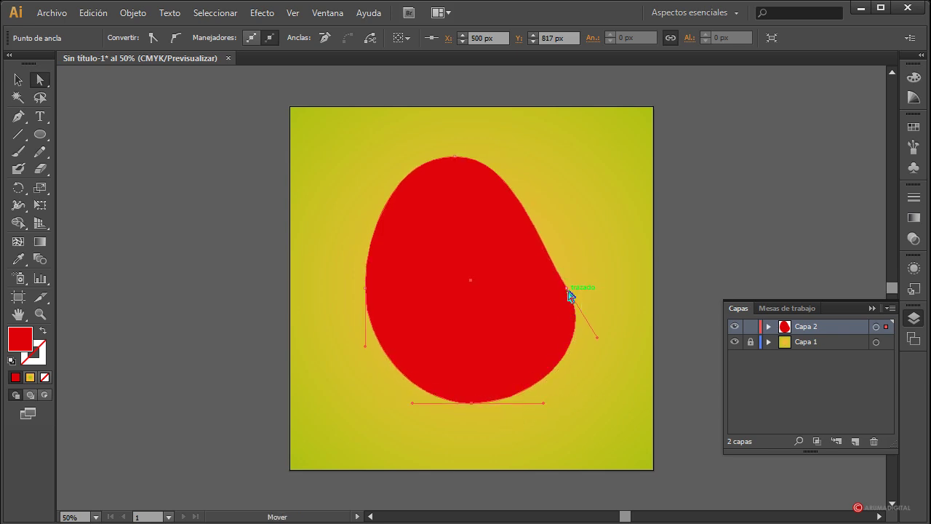
click(567, 288)
mouse_move(536, 239)
mouse_down()
mouse_move(536, 220)
mouse_move(529, 228)
mouse_up()
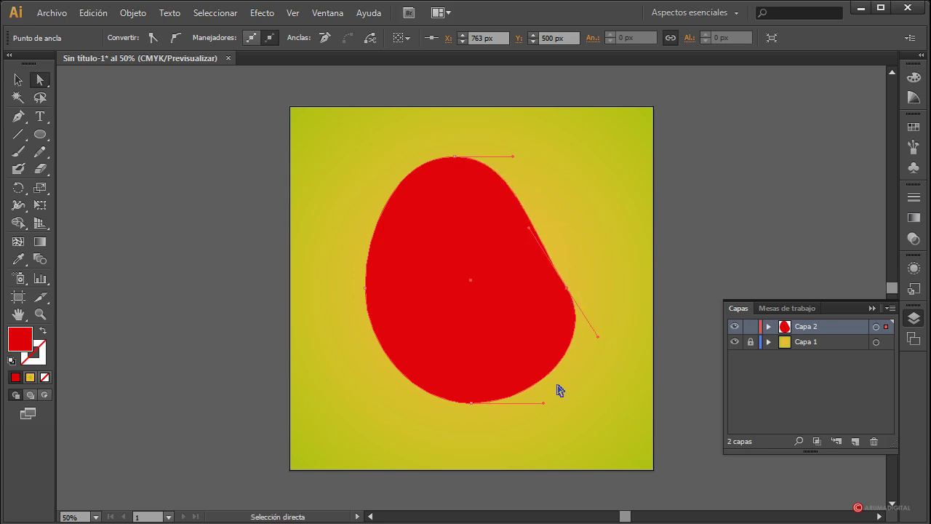
drag(543, 405, 543, 405)
- Add an anchor point on the shape's upper right edge and pull it inward and down to form a concave dip
click(18, 115)
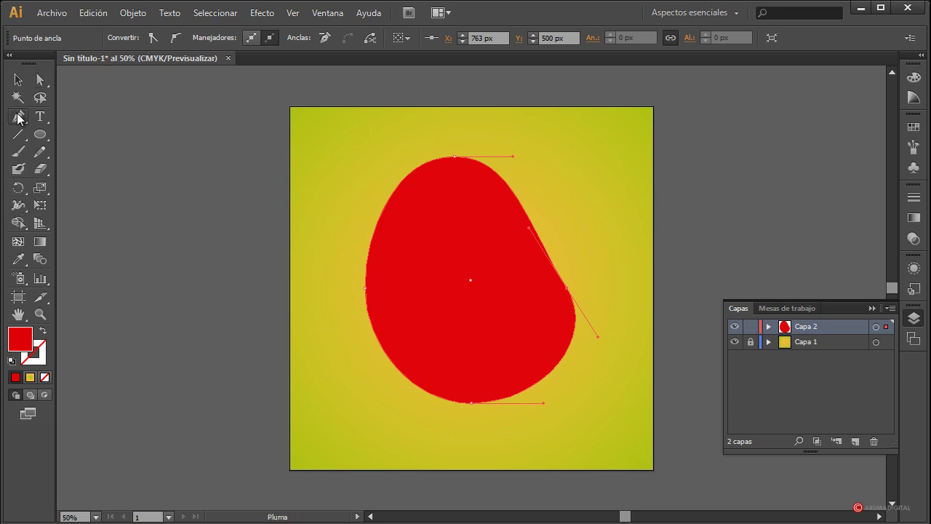
click(530, 220)
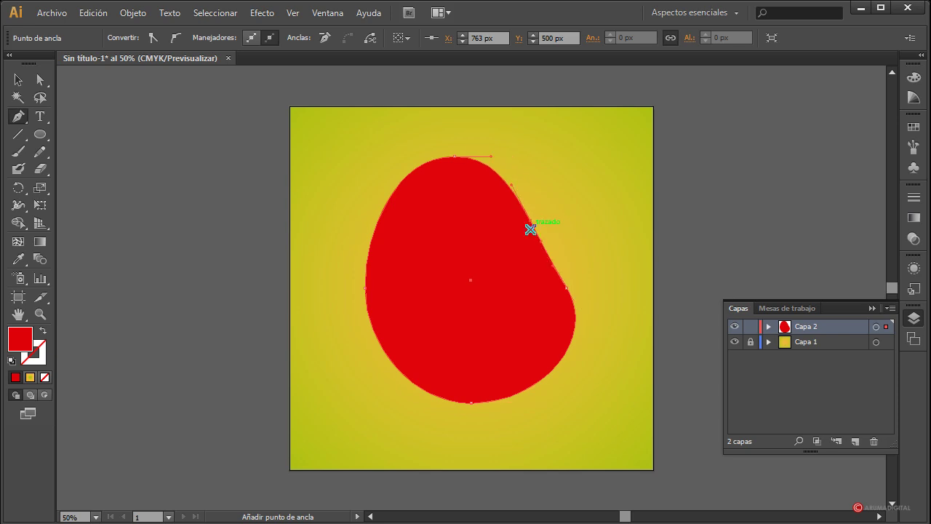
click(40, 80)
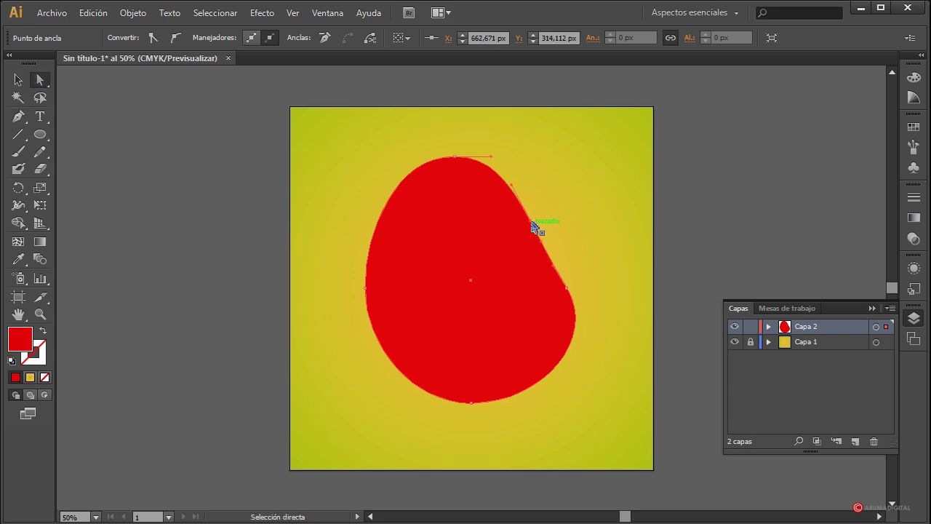
drag(530, 220, 518, 259)
- Reshape the lower right bulge by moving its anchor to about X 779, Y 581 px and making its handles shorter and nearly vertical
click(569, 290)
drag(572, 293, 559, 320)
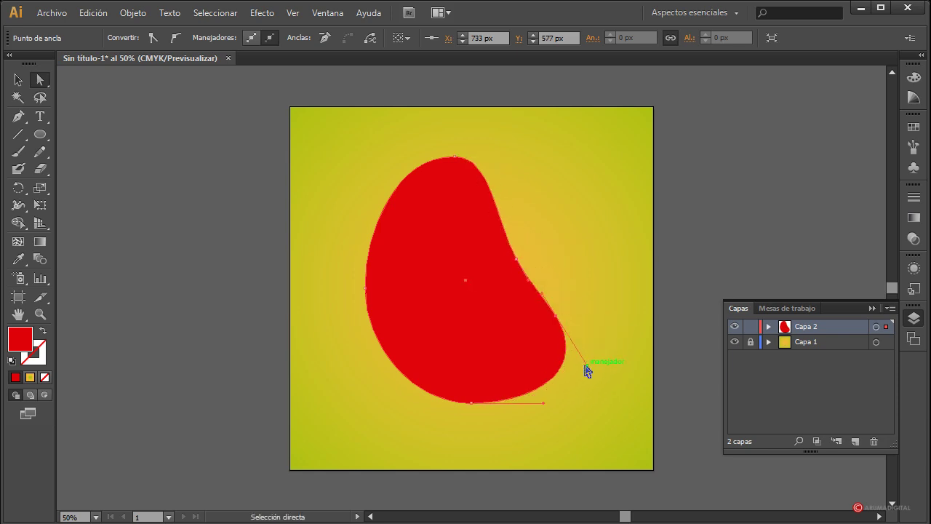
drag(589, 366, 563, 370)
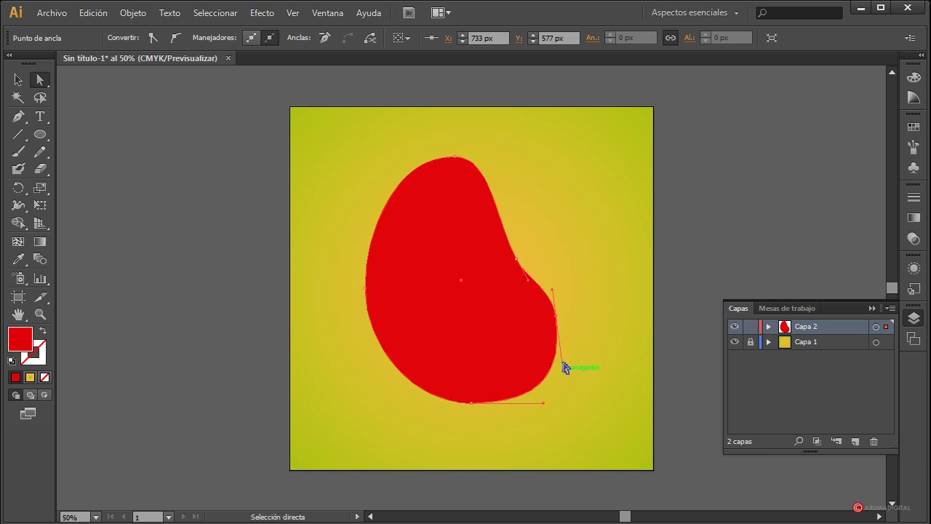
drag(558, 320, 566, 318)
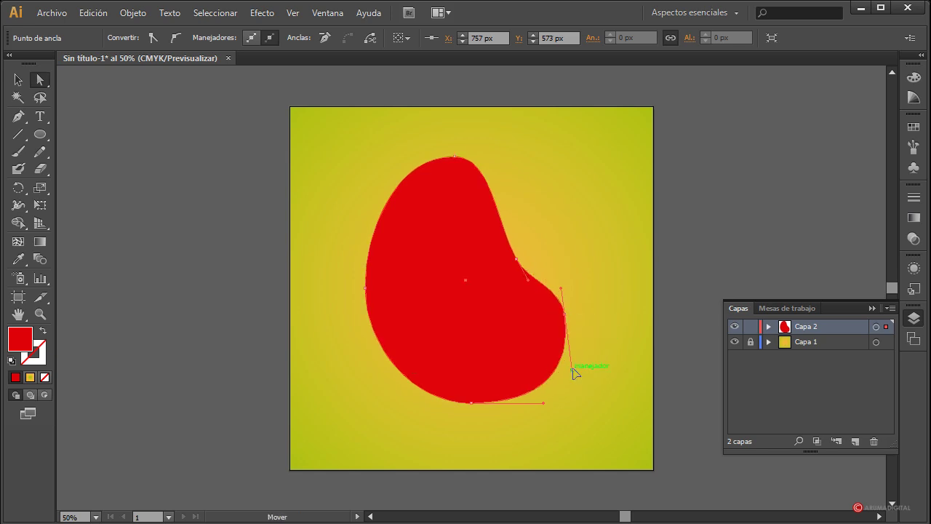
drag(573, 370, 572, 356)
drag(568, 315, 575, 320)
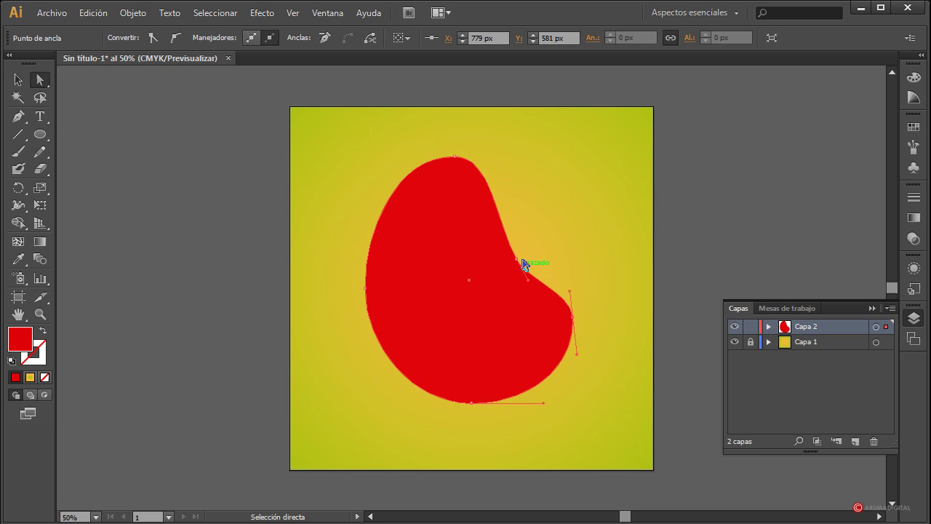
- Raise the dip's anchor to about Y 373 px, nudge the right bulge's anchor slightly inward, and deselect the shape
drag(518, 260, 520, 246)
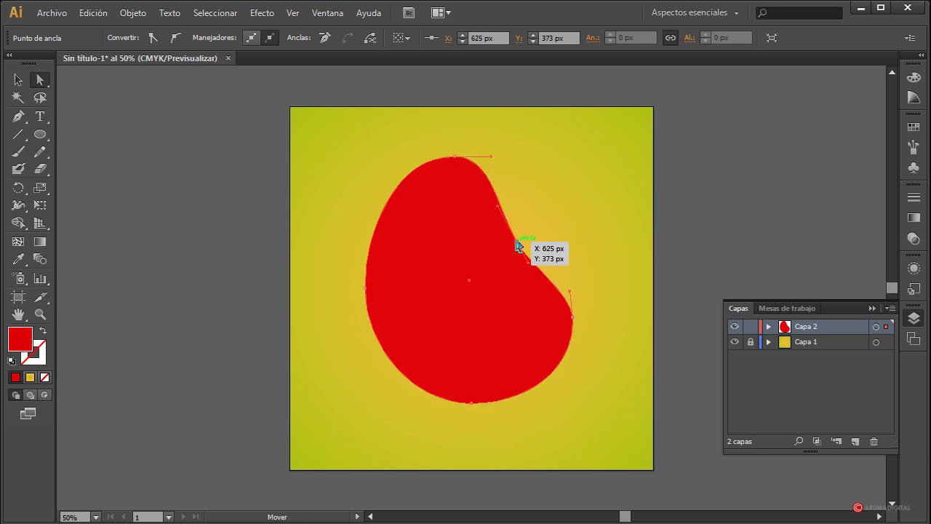
click(609, 285)
click(572, 321)
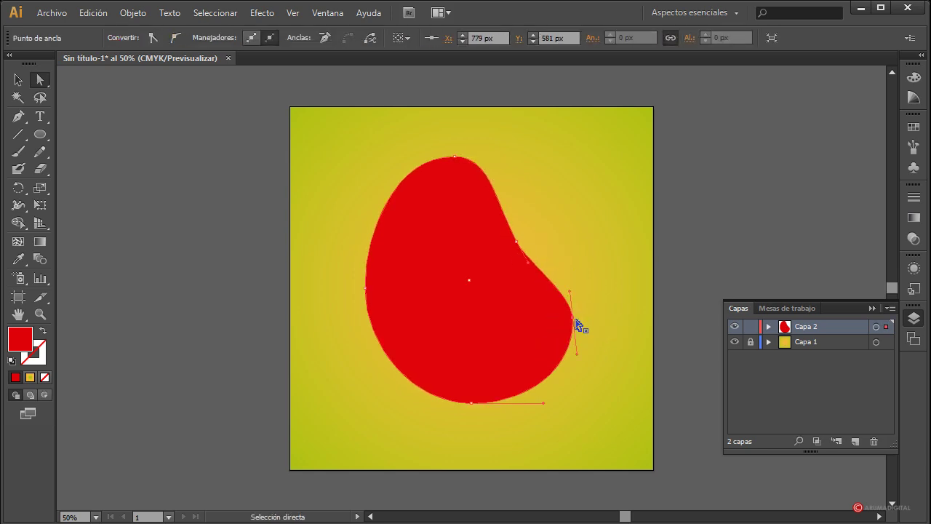
drag(572, 322, 569, 320)
drag(573, 362, 576, 369)
drag(572, 322, 565, 323)
click(595, 329)
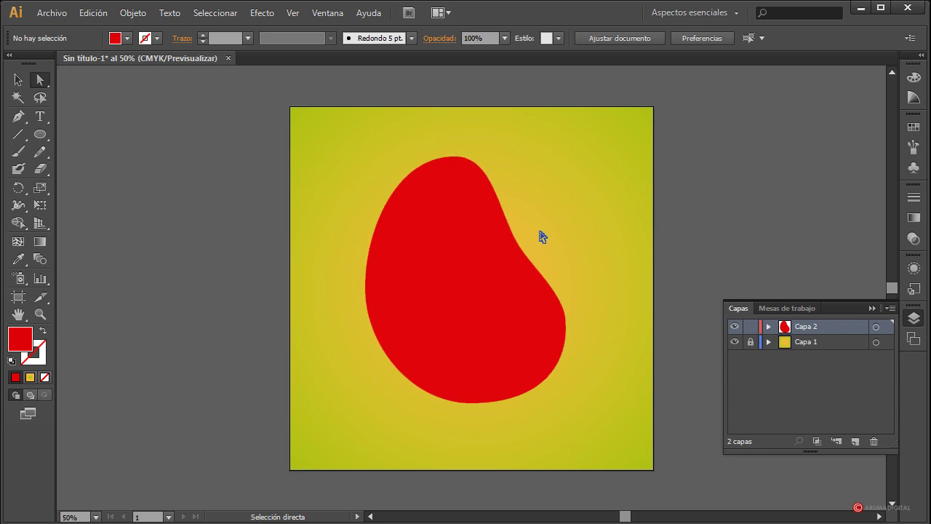
- Add a text object with the letter "I" beside the red shape, filled white at 72 pt
click(41, 118)
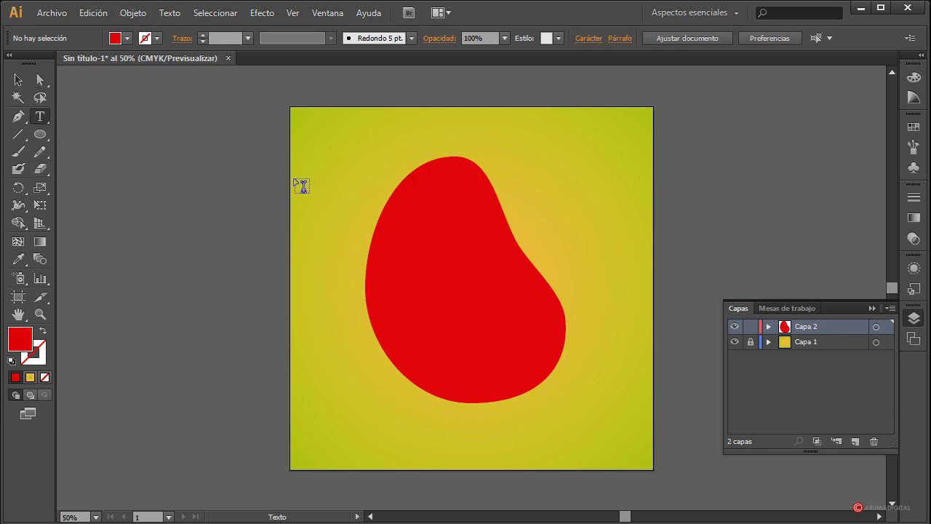
click(295, 179)
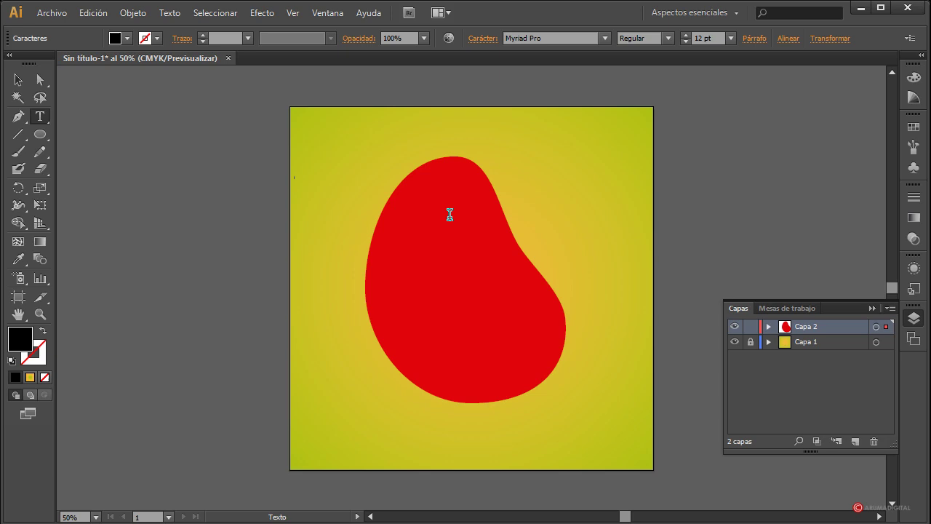
click(127, 38)
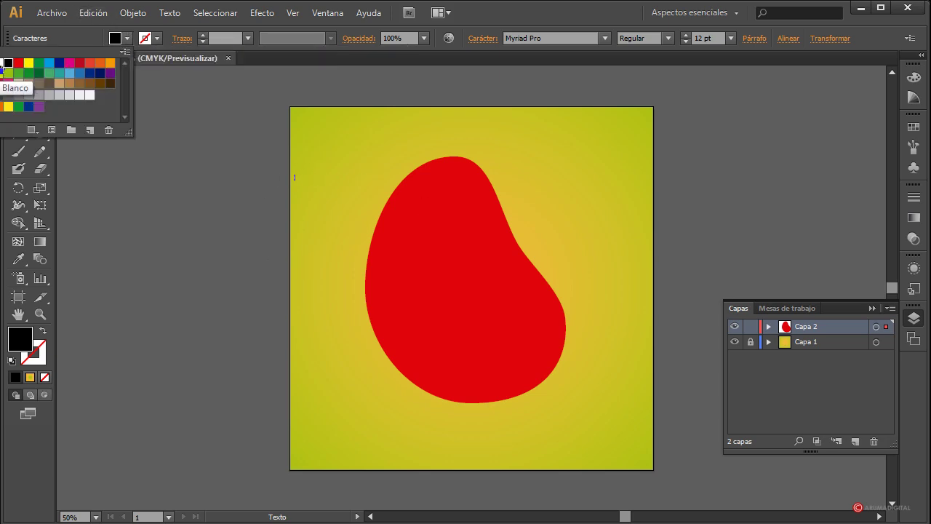
click(7, 63)
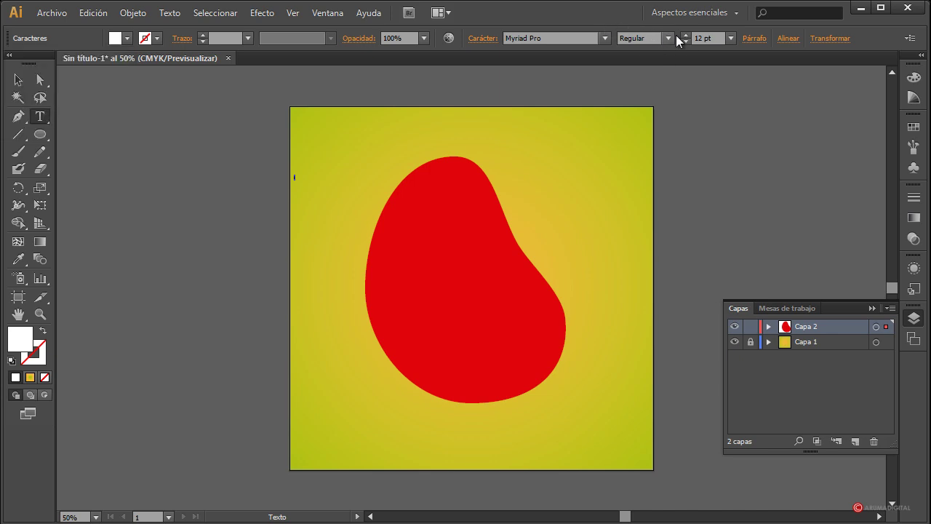
click(731, 38)
click(750, 292)
drag(313, 173, 289, 171)
click(18, 79)
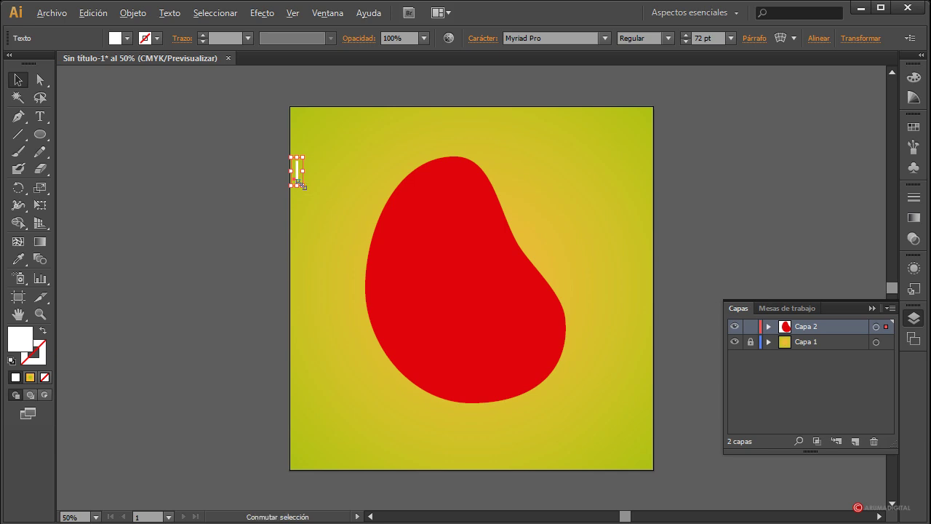
- Enlarge the "I", tilt it slightly clockwise, place it at the top of the red shape, and deselect it
drag(301, 185, 369, 210)
drag(304, 181, 471, 239)
click(687, 219)
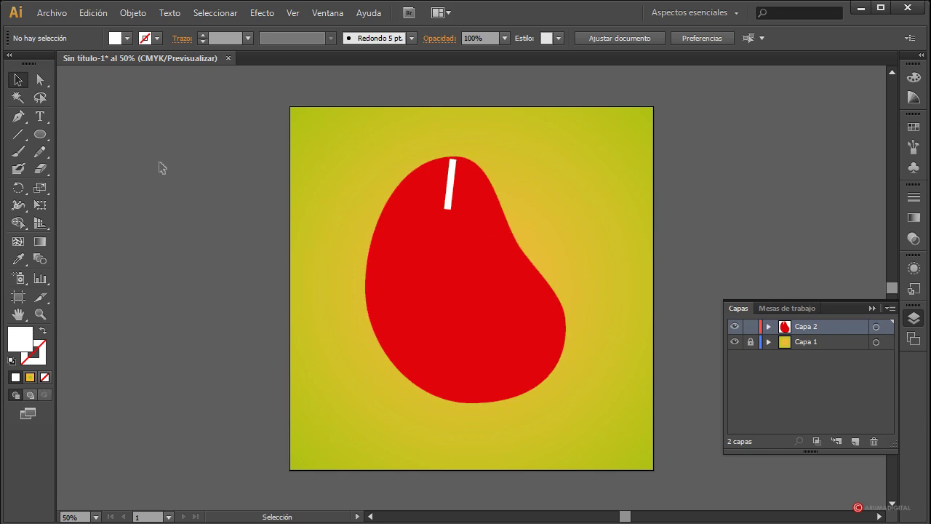
- Add the text "LOVE" at 72 pt to the left of the red shape and fill it white
click(40, 117)
click(305, 256)
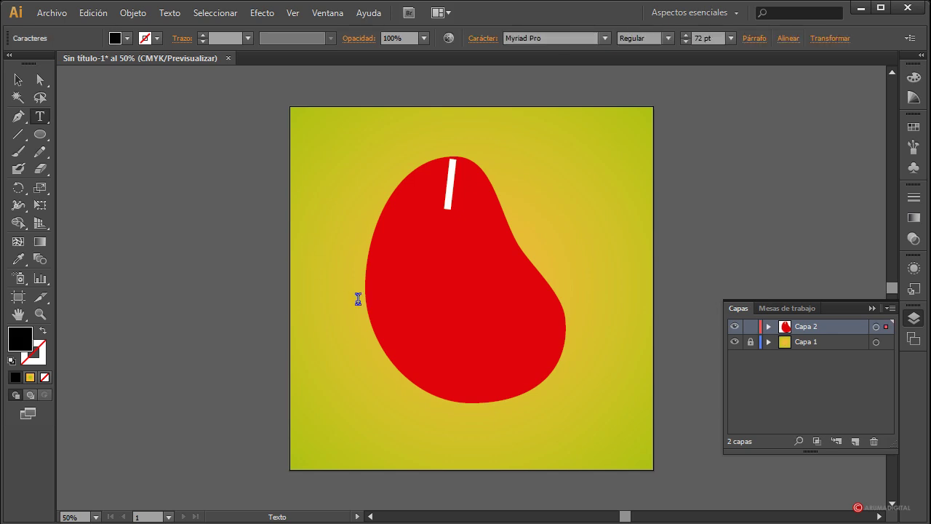
text(LOVE)
drag(363, 240, 273, 236)
click(127, 38)
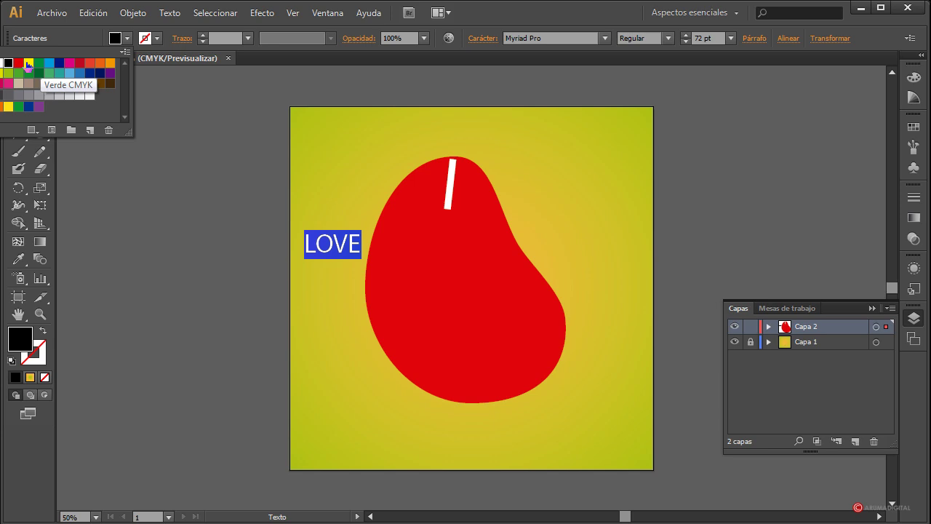
click(2, 63)
click(516, 19)
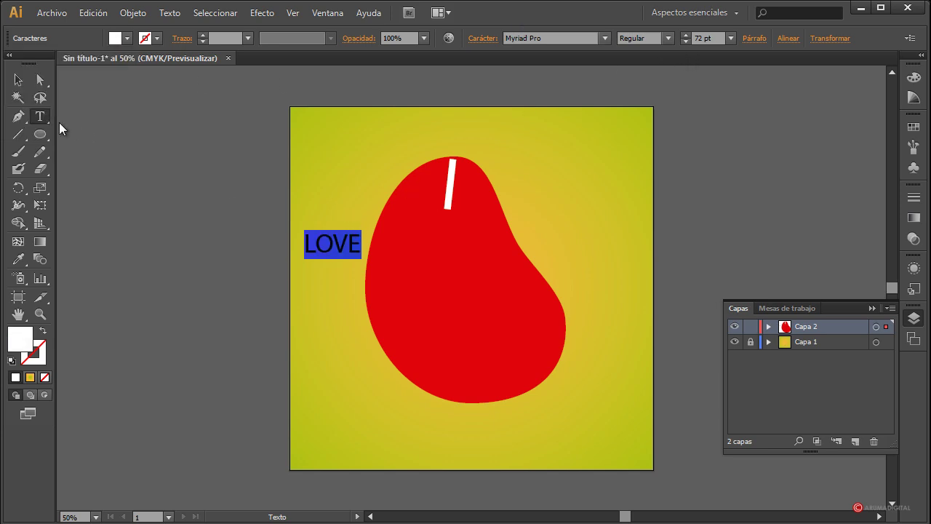
- Move "LOVE" onto the red shape below the "I" and enlarge it to about 168 pt
click(18, 79)
drag(360, 258, 461, 248)
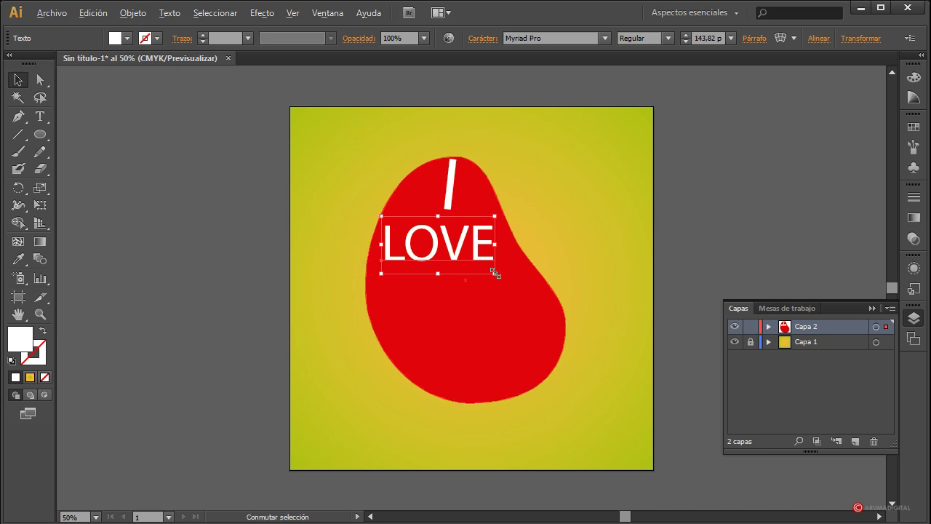
drag(495, 272, 503, 277)
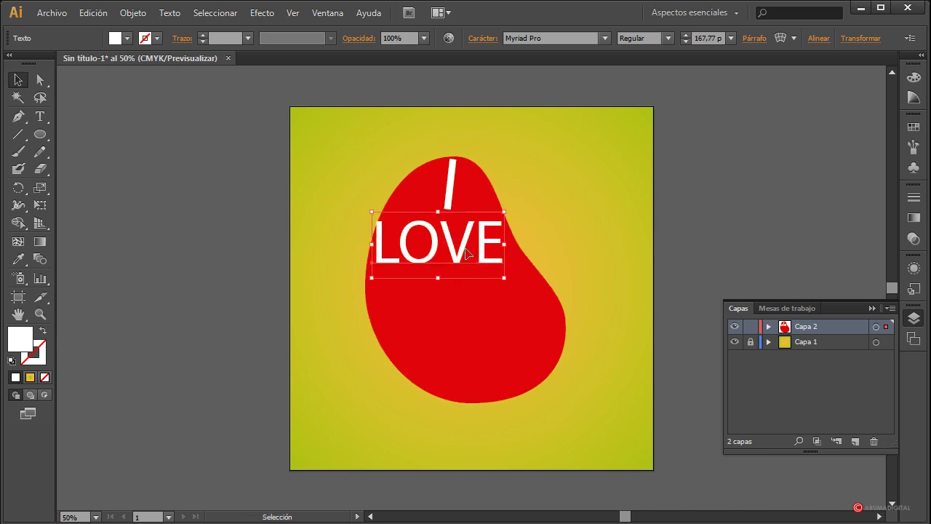
- Nudge "LOVE" slightly down and add the text "GOOD" beneath it on the red shape at 72 pt, filled white
drag(463, 247, 466, 255)
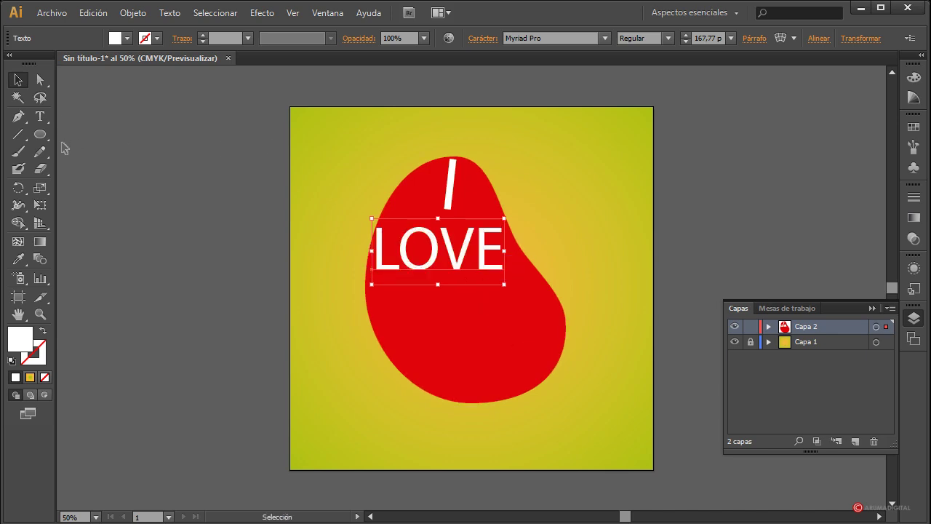
click(40, 116)
click(385, 322)
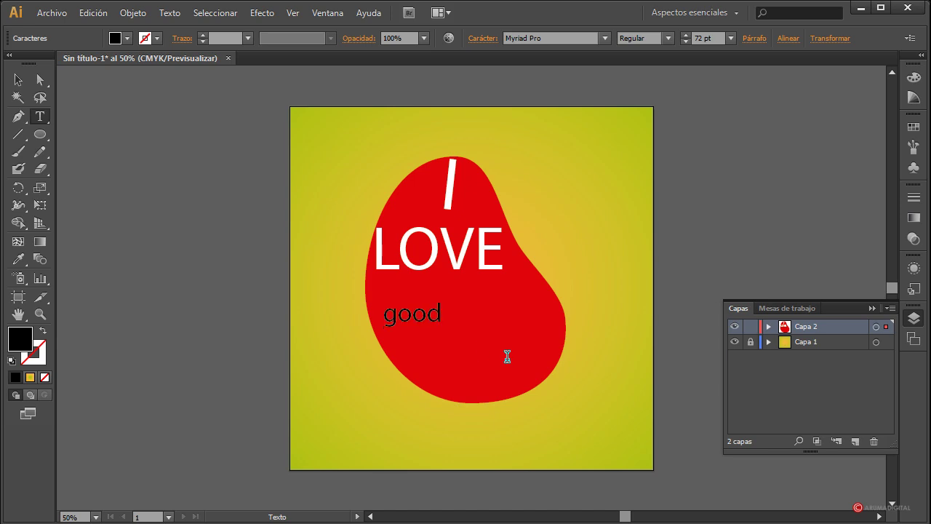
drag(446, 315, 315, 297)
text(GOOD)
click(127, 37)
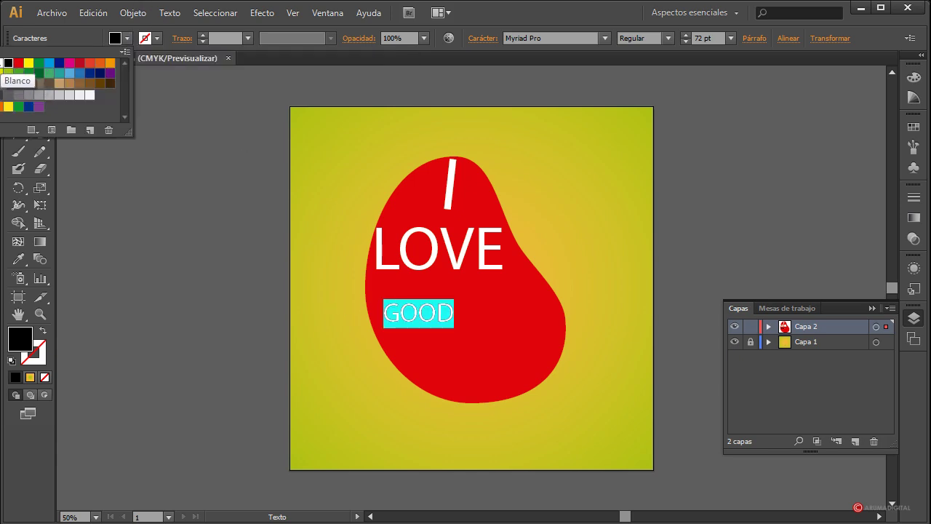
click(20, 81)
key(Escape)
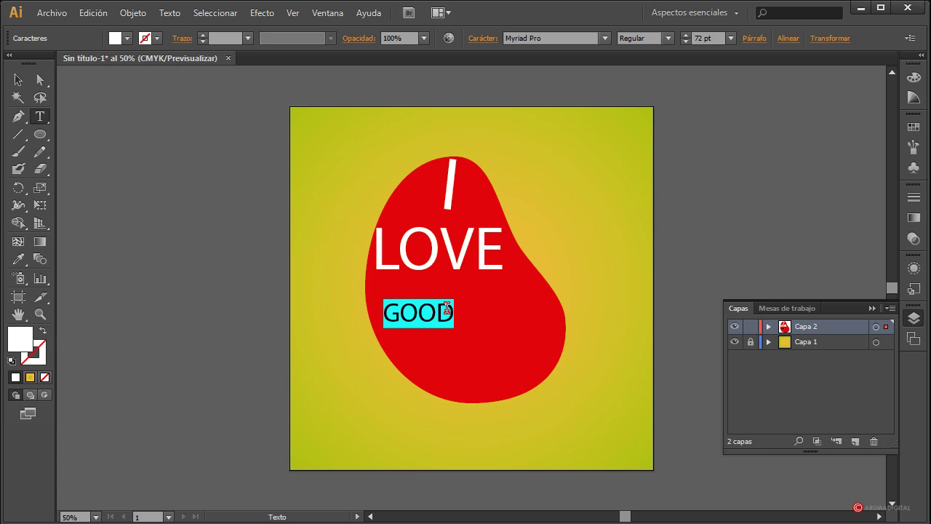
click(20, 81)
- Enlarge "GOOD" to about 184 pt so it spans the red shape below "LOVE"
drag(446, 331, 494, 331)
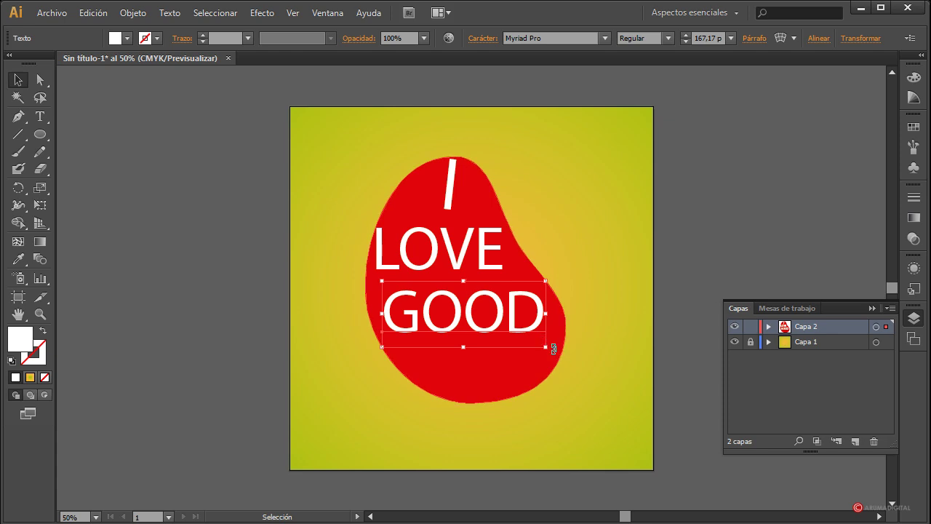
drag(554, 349, 563, 346)
drag(498, 322, 515, 320)
key(ctrl+z)
key(ctrl+z)
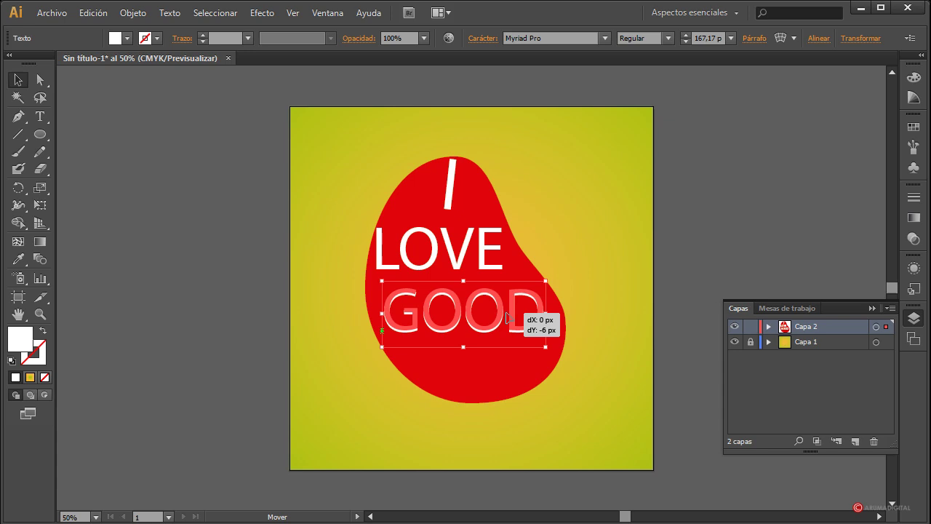
mouse_move(544, 348)
mouse_down()
mouse_move(561, 348)
mouse_move(552, 351)
mouse_up()
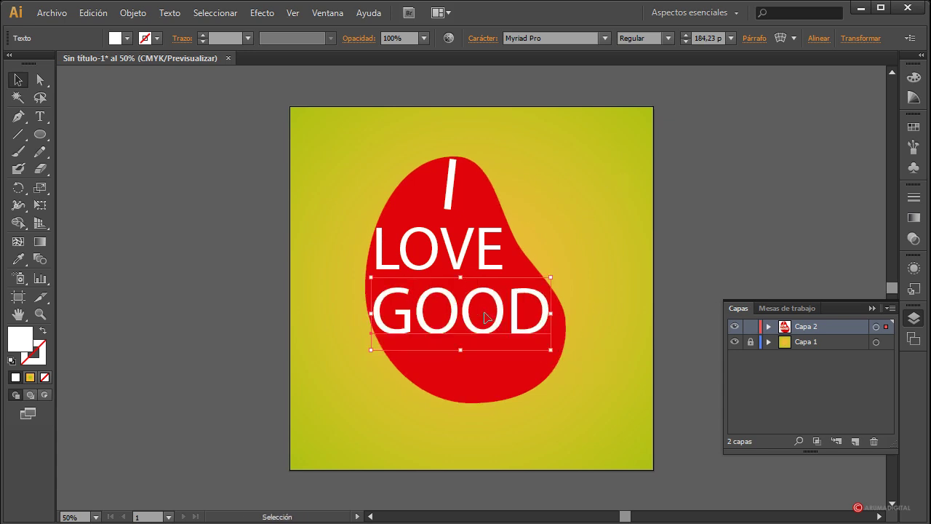
- Change the font of "GOOD" to Ravie and shrink it to about 160 pt to fit on the red shape below "LOVE"
click(544, 39)
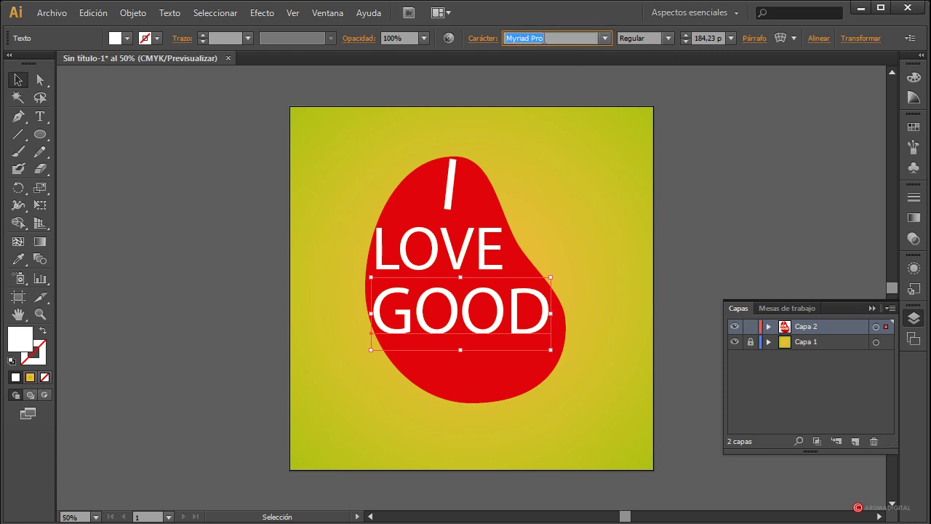
scroll(544, 39, down, 5)
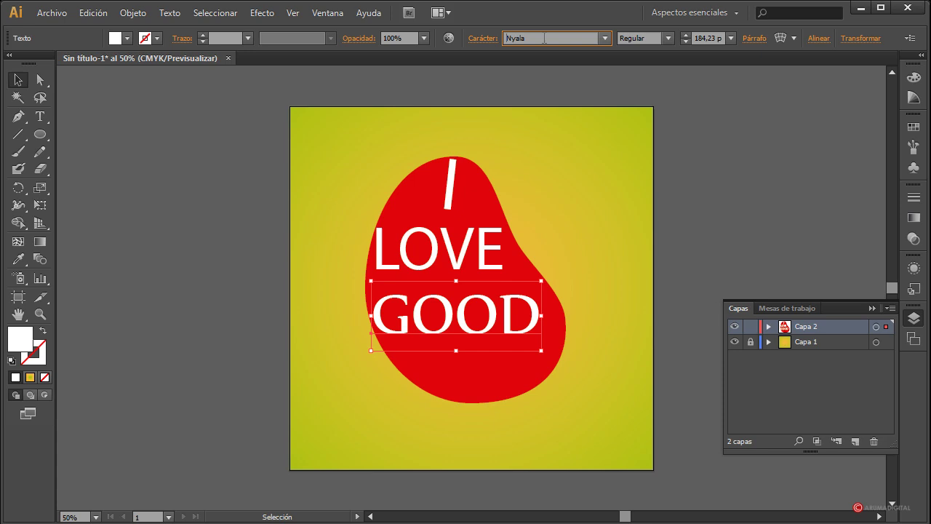
scroll(544, 38, down, 2)
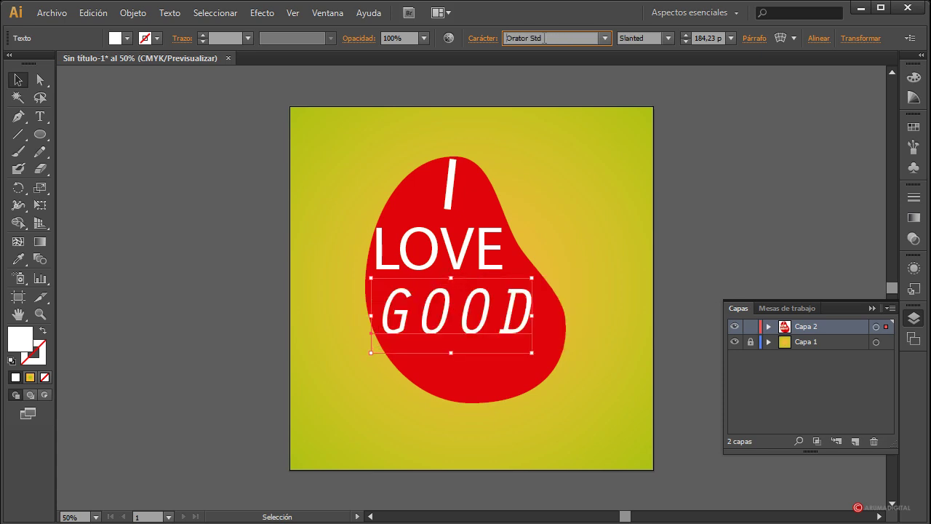
scroll(544, 38, down, 4)
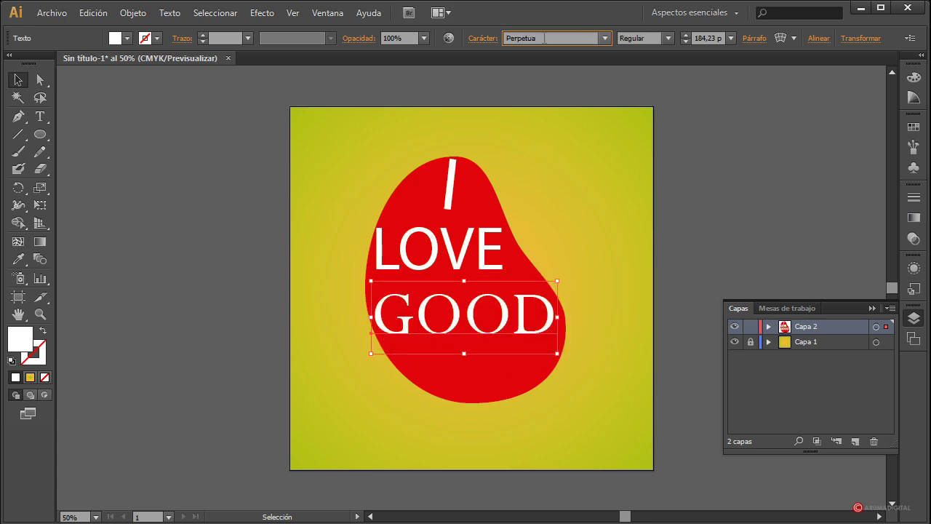
scroll(544, 38, down, 4)
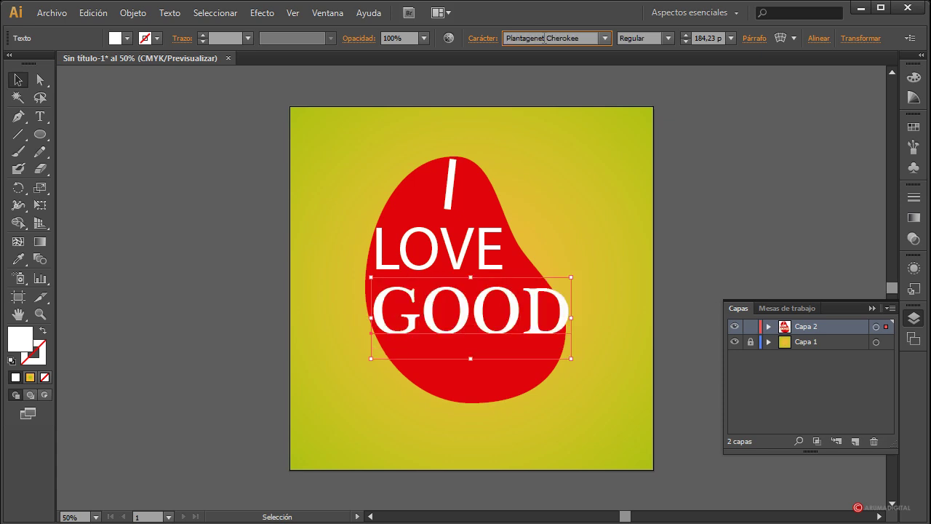
scroll(545, 39, down, 2)
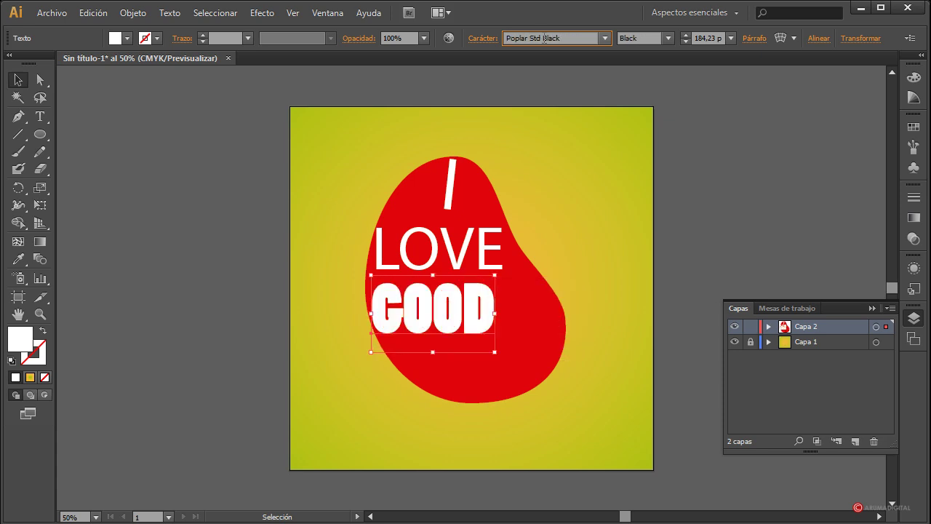
scroll(544, 38, down, 1)
scroll(544, 38, down, 4)
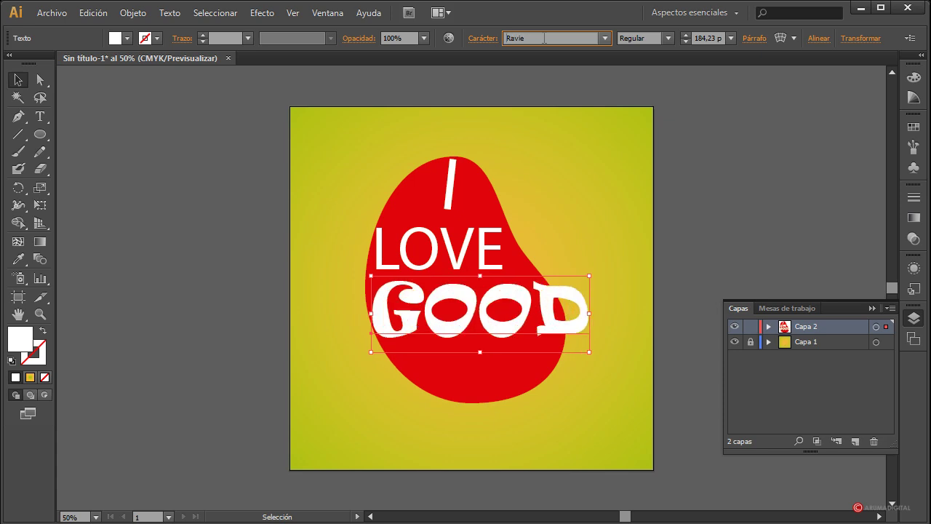
drag(589, 354, 565, 343)
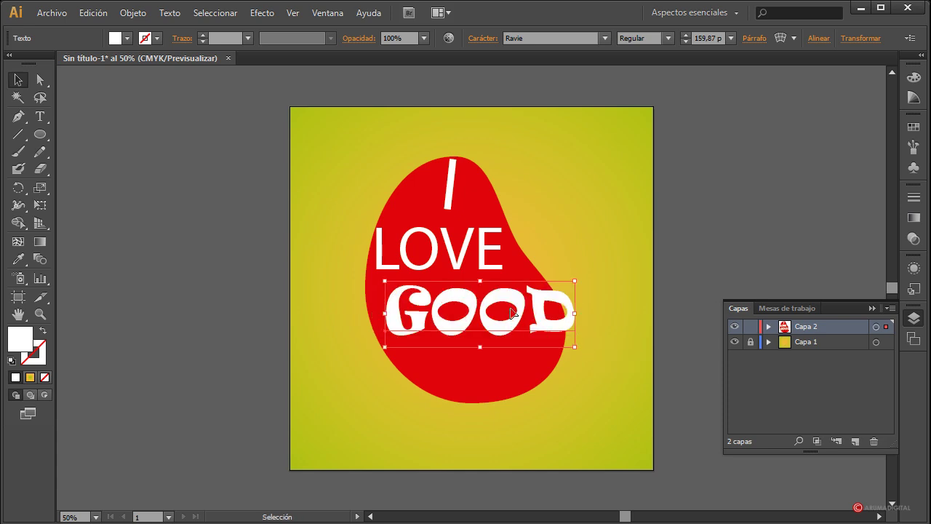
drag(512, 313, 504, 310)
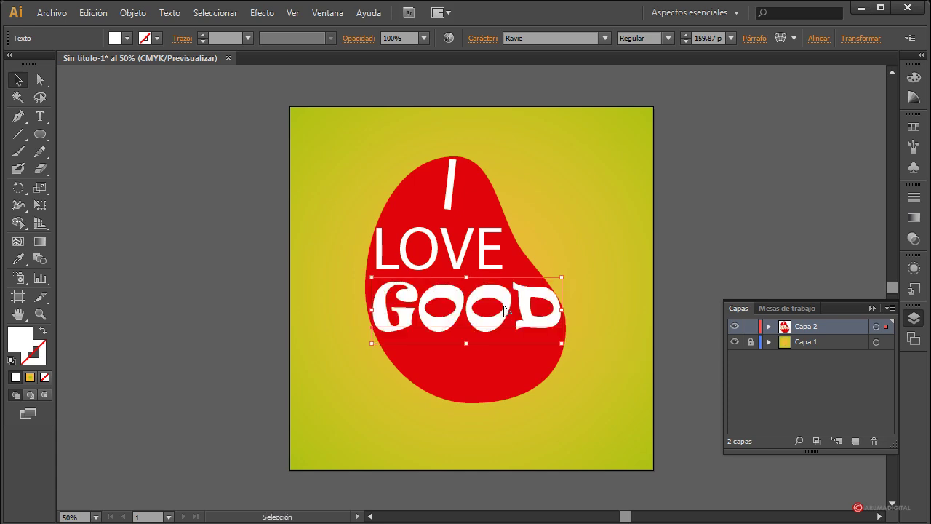
- Change the font of "LOVE" to Poplar Std Black and enlarge it to fill the space above "GOOD"
click(491, 273)
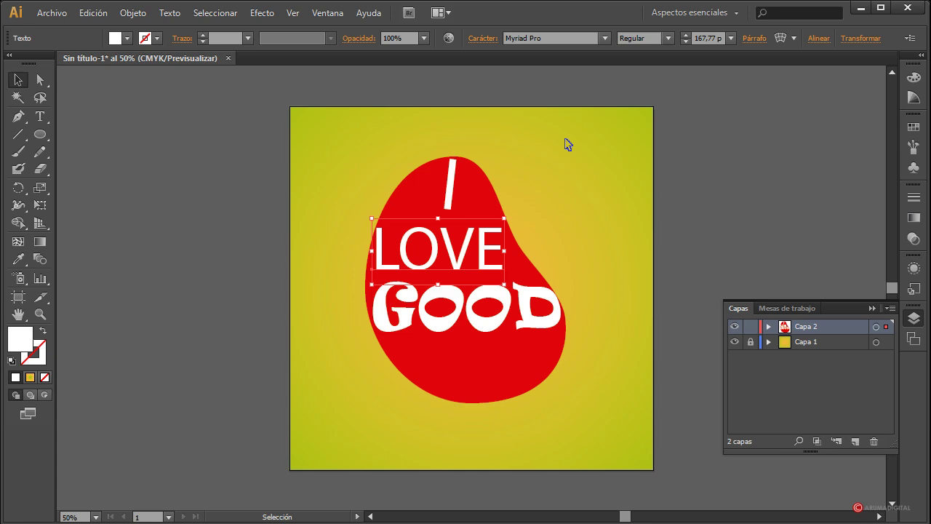
click(550, 38)
text(Nyala)
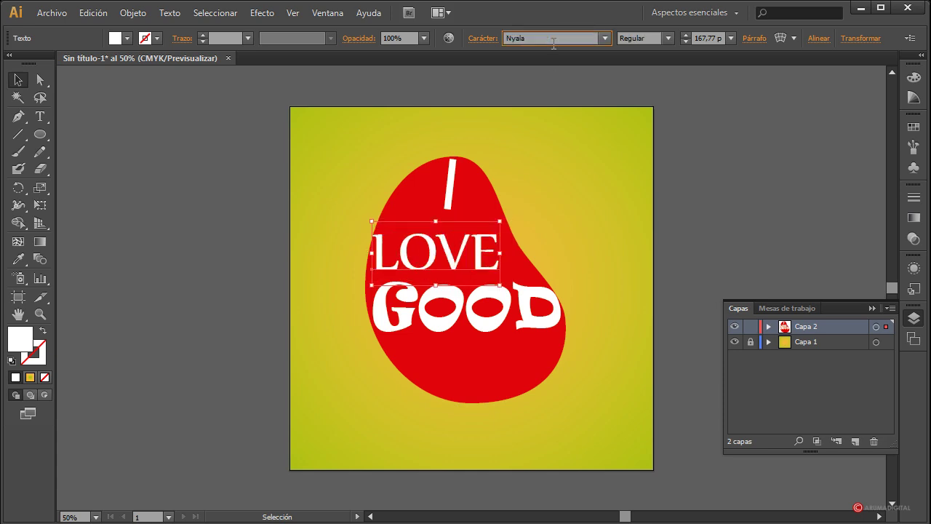
key(Up)
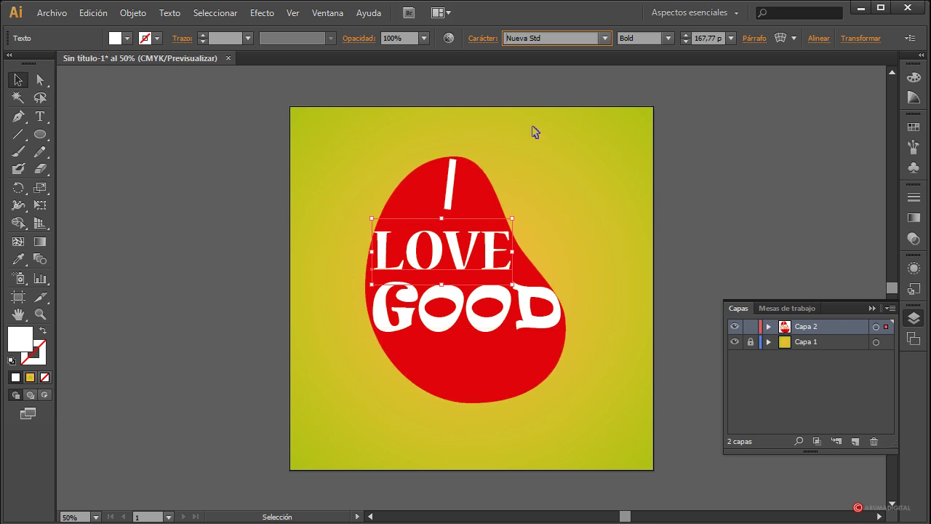
key(Down)
key(Down)
key(Down)
key(Down)
key(Down)
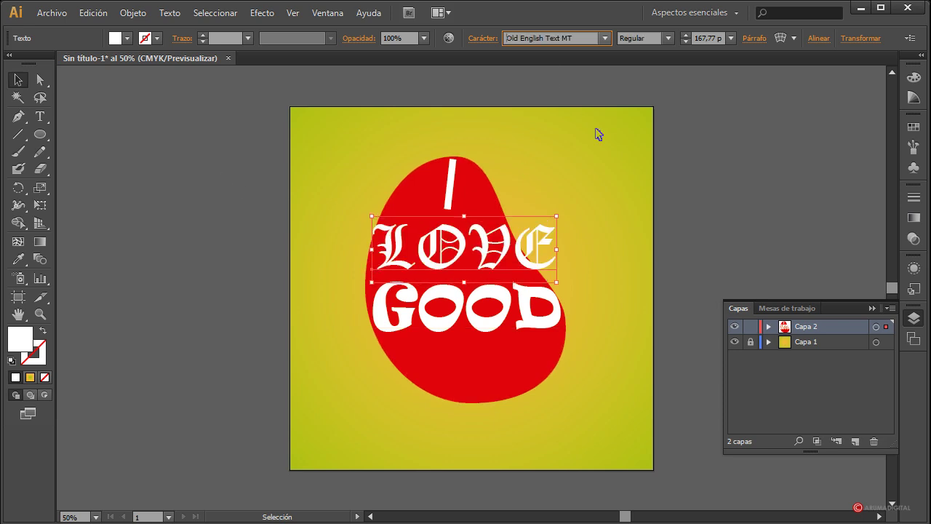
key(Down)
key(Down)
key(Down)
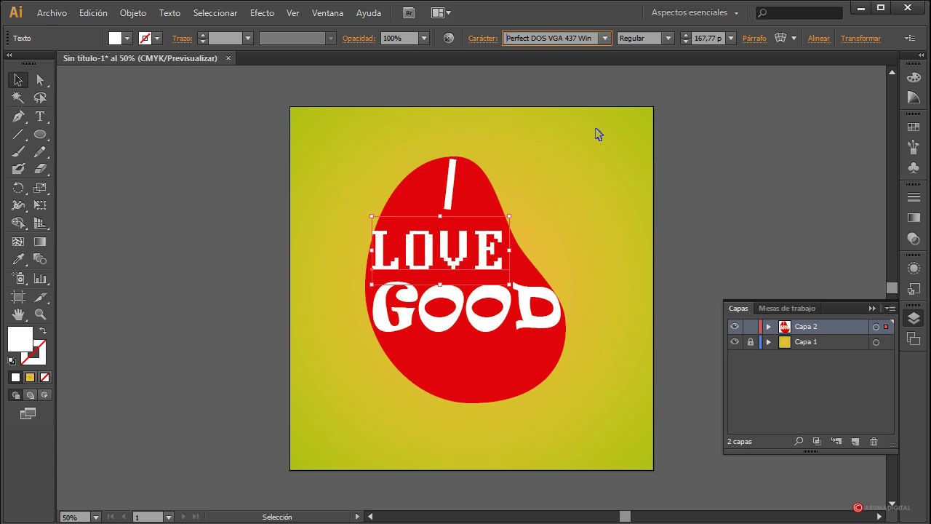
key(Up)
key(Down)
key(Down)
key(Down)
key(Down)
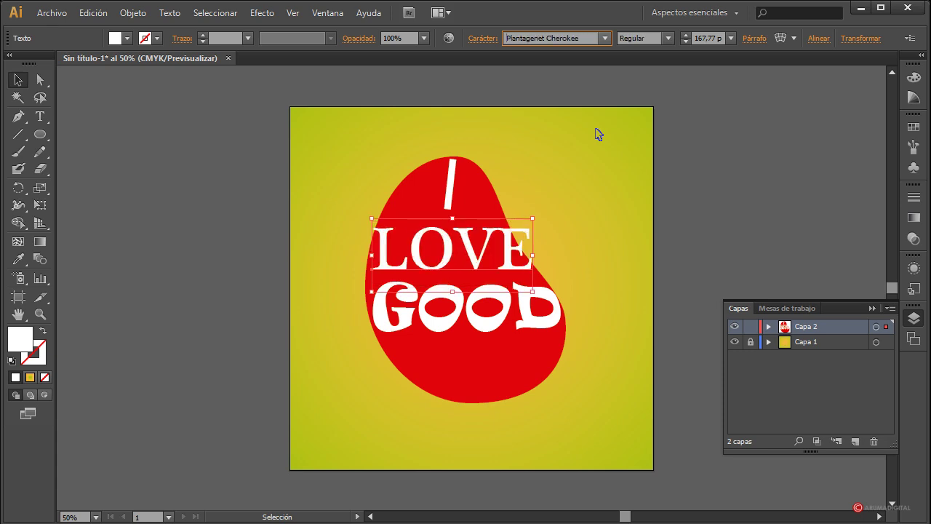
key(Down)
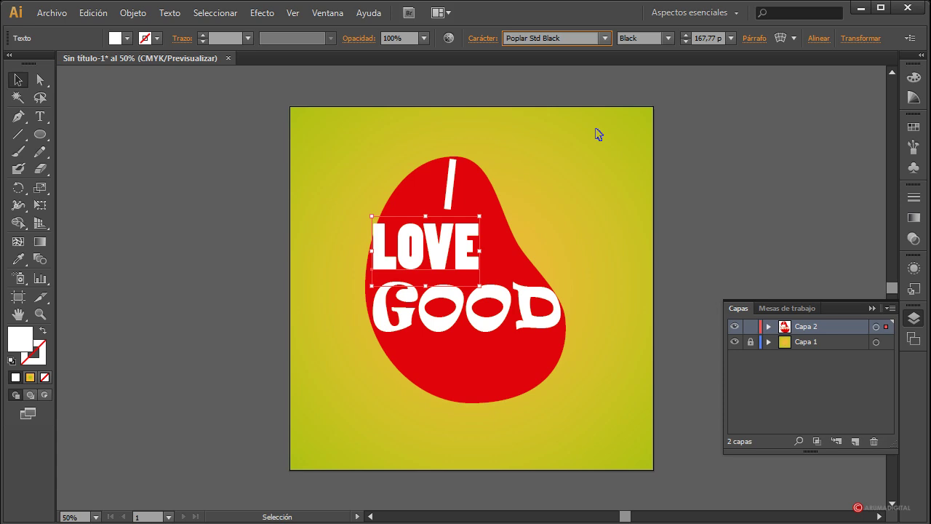
drag(479, 286, 512, 282)
click(566, 260)
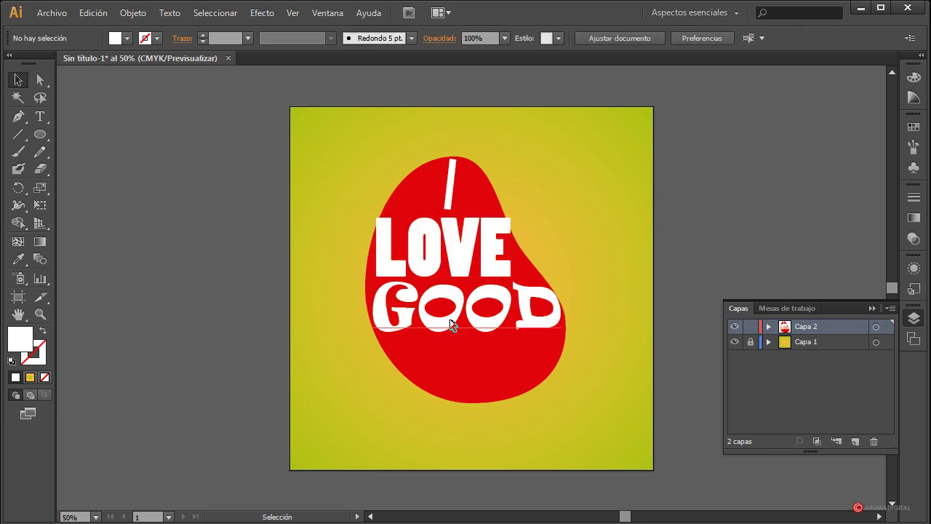
- Add the text "DESIGN" at 72 pt on the red shape below "GOOD" and fill it white
click(41, 117)
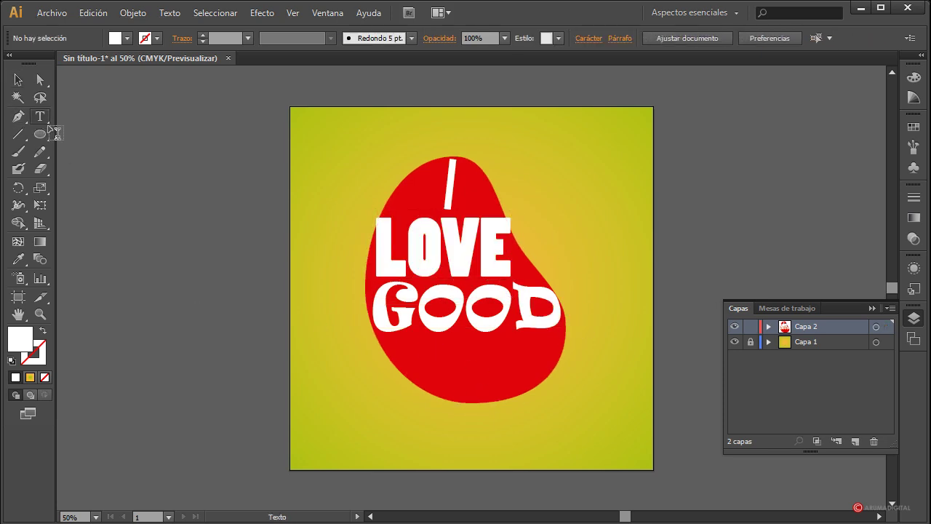
click(420, 367)
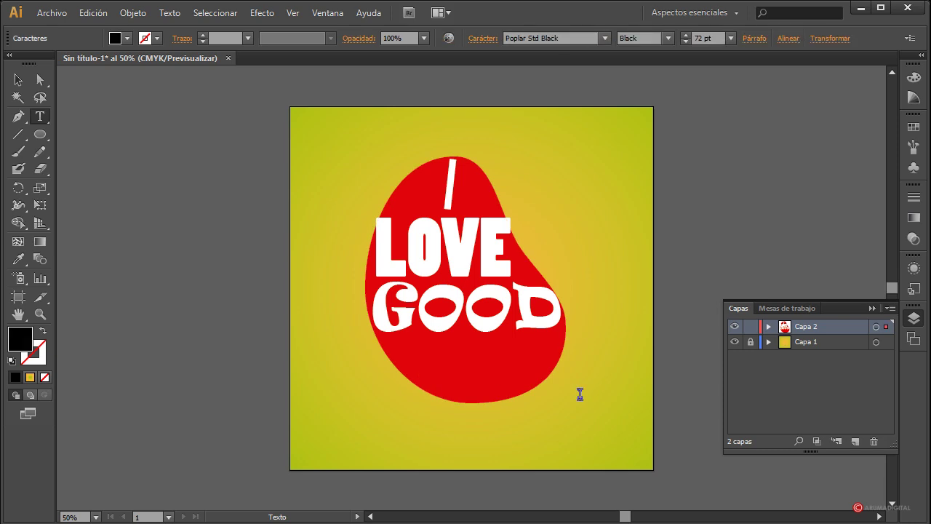
text(DESIGN)
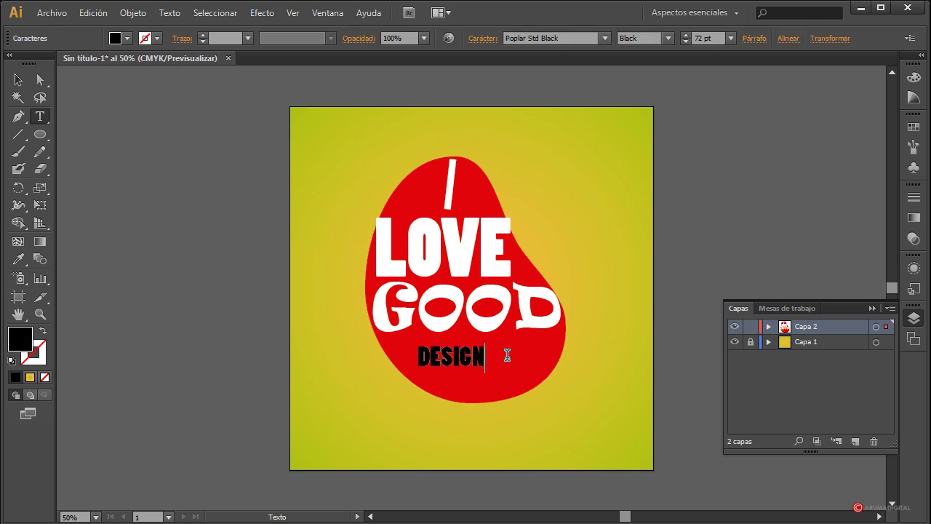
drag(503, 351, 325, 350)
click(127, 38)
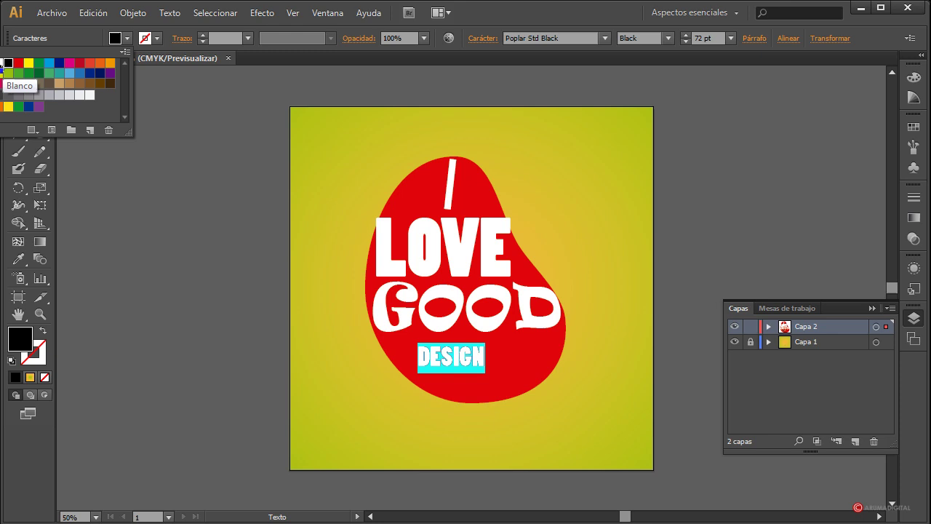
click(2, 64)
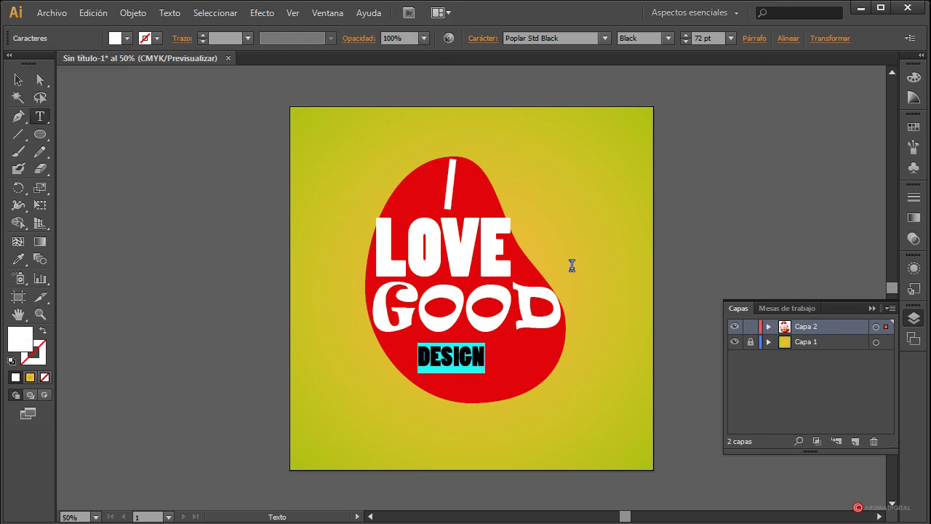
- Change the font of "DESIGN" to Rockwell Extra Bold
click(571, 38)
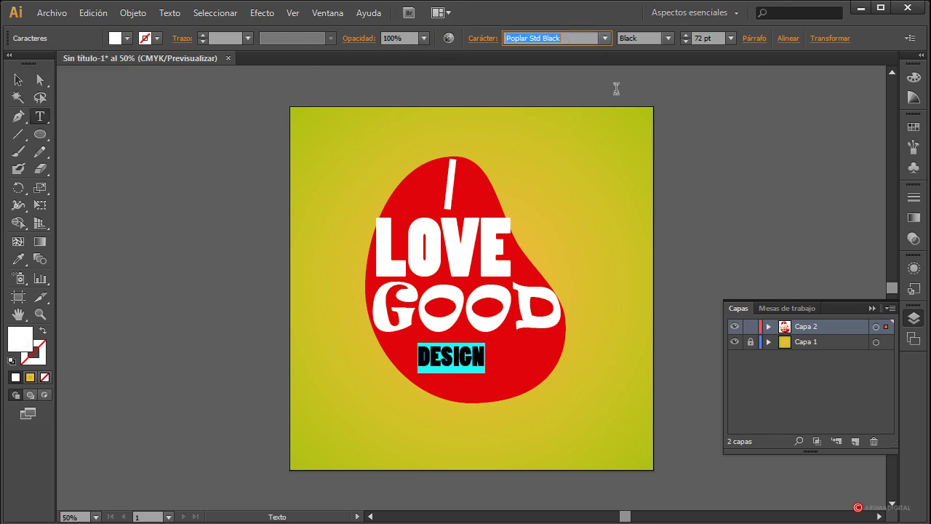
text(Rosewood Std)
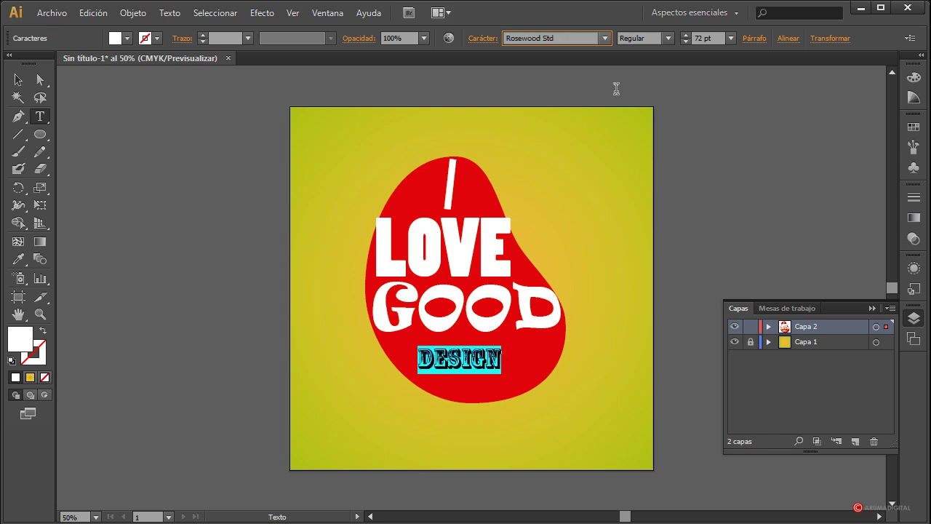
key(Up)
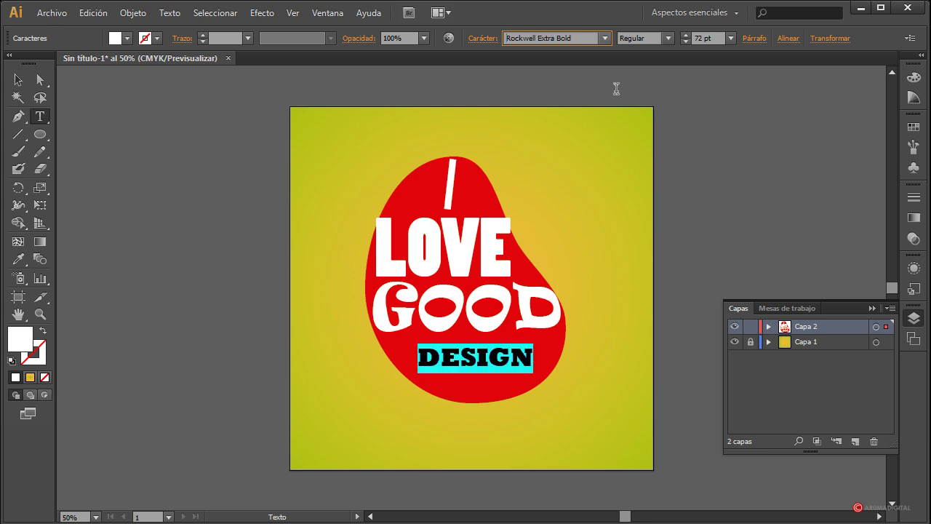
key(Up)
key(Up)
key(Up)
key(Up)
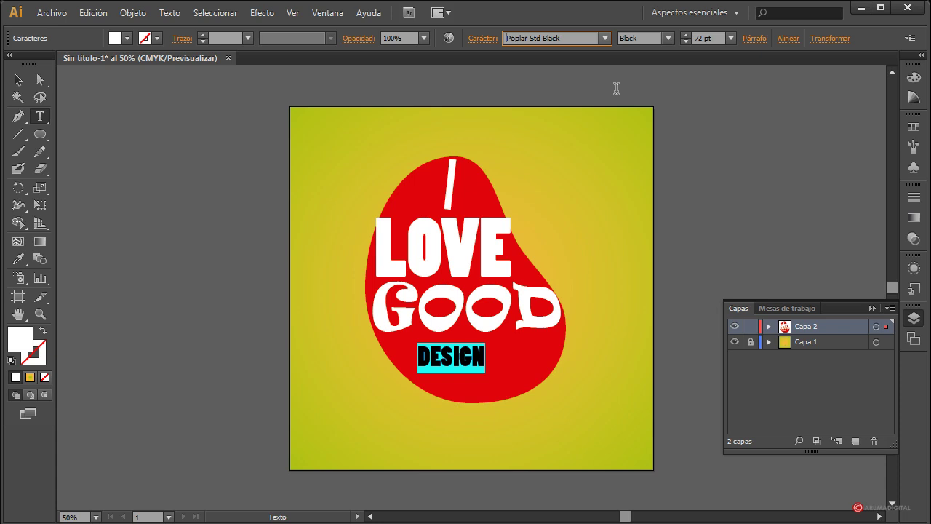
key(Up)
key(Up)
key(Up)
key(Up)
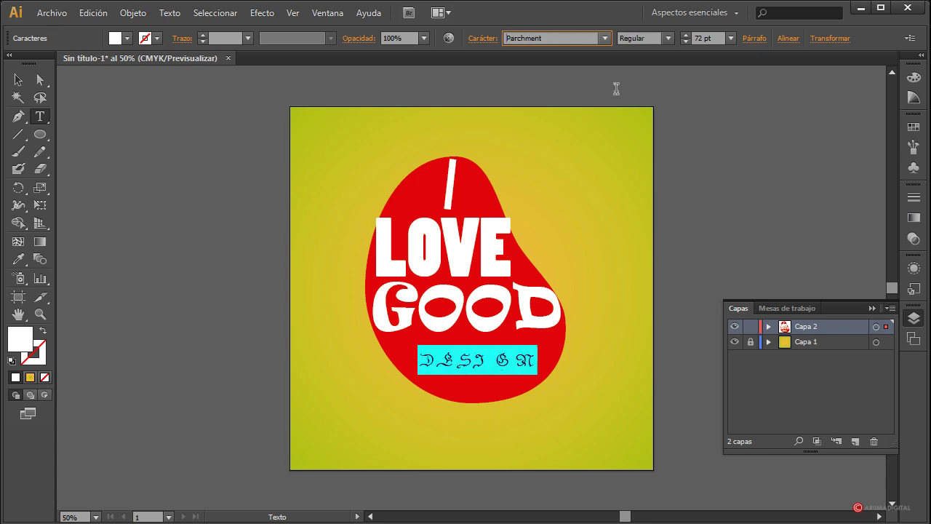
key(Up)
key(Up)
key(Up)
key(Up)
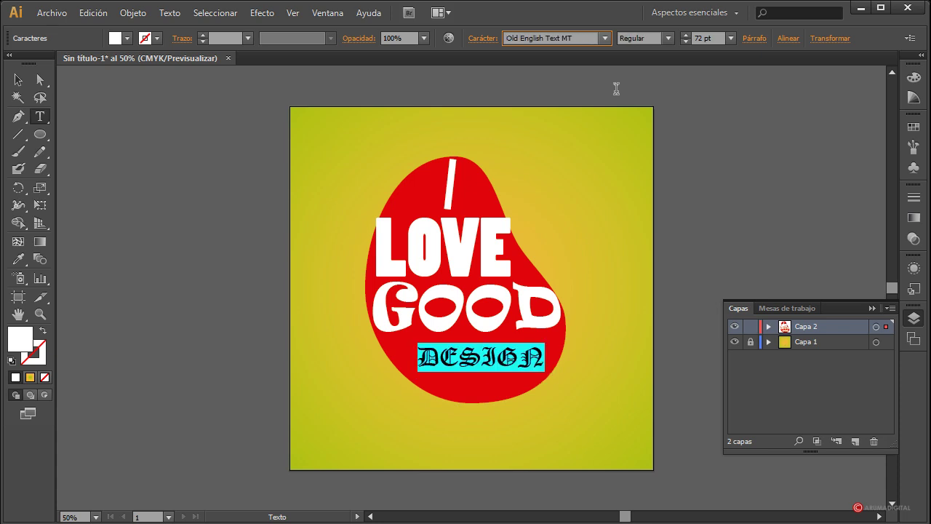
key(Up)
key(Up)
key(Up)
key(Up)
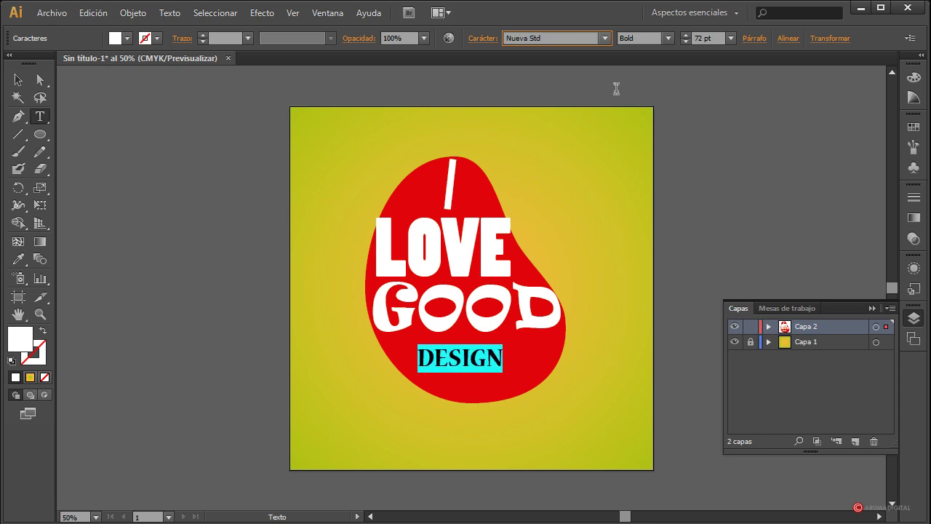
key(Up)
key(Up)
key(Up)
key(Up)
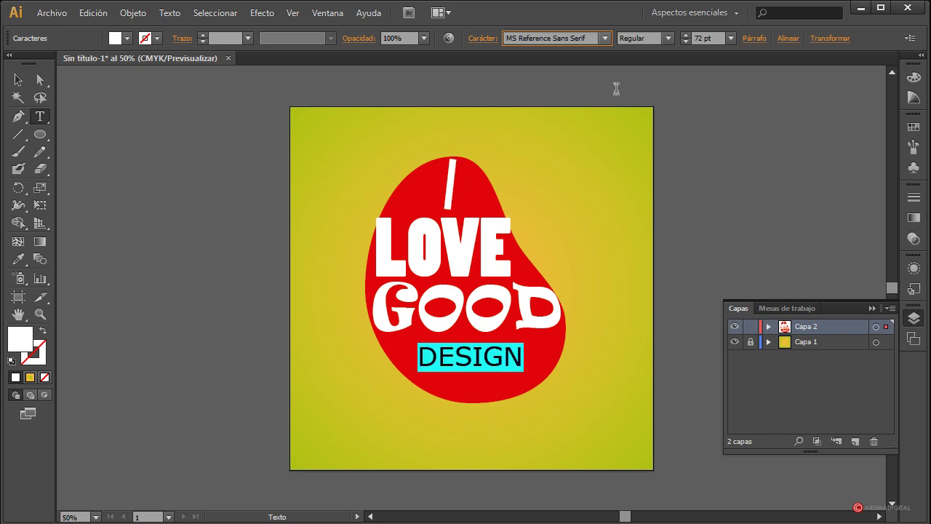
key(Up)
key(Up)
key(Up)
key(Up)
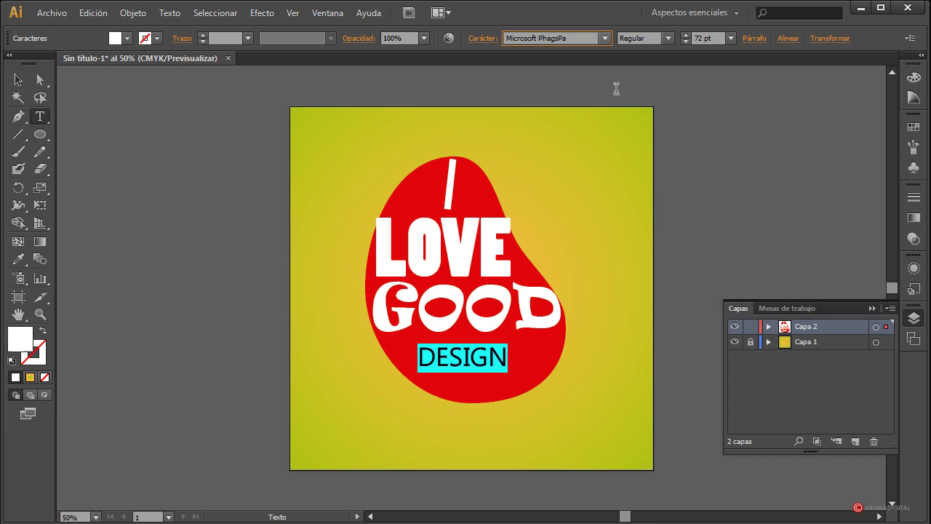
key(Up)
key(Up)
key(Up)
key(Up)
key(Down)
key(Down)
key(Down)
key(Down)
key(Down)
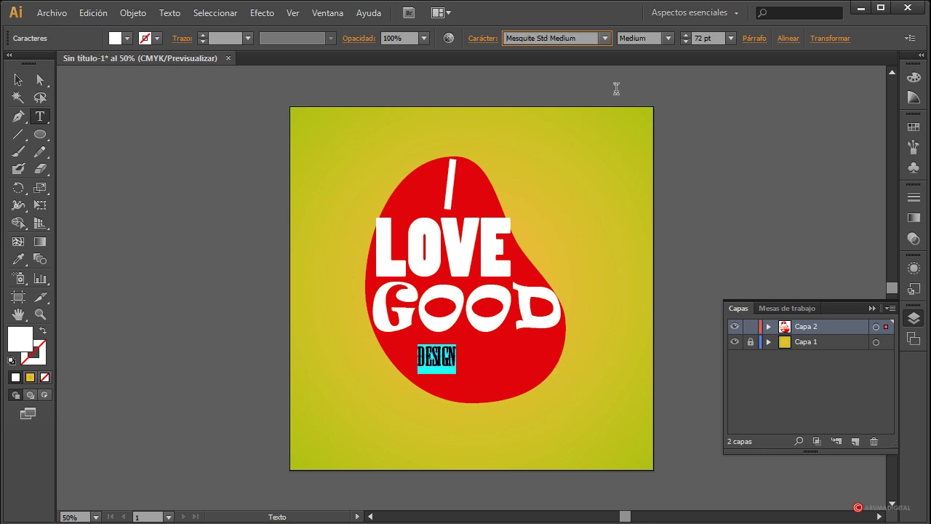
key(Down)
key(Down)
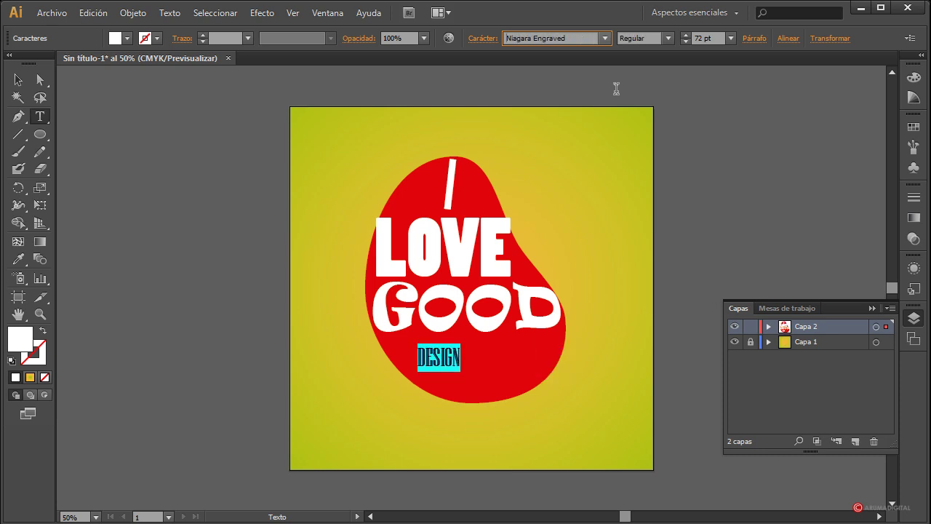
key(Down)
key(Down)
key(Down)
key(Down)
key(Down)
key(Down)
key(Down)
key(Down)
key(Down)
key(Down)
key(Down)
key(Down)
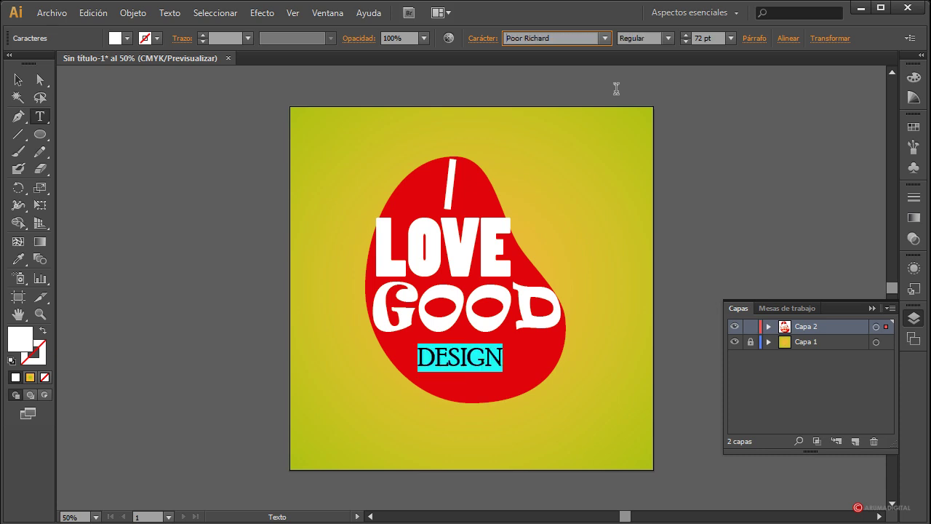
key(Down)
key(Down)
key(Down)
key(Down)
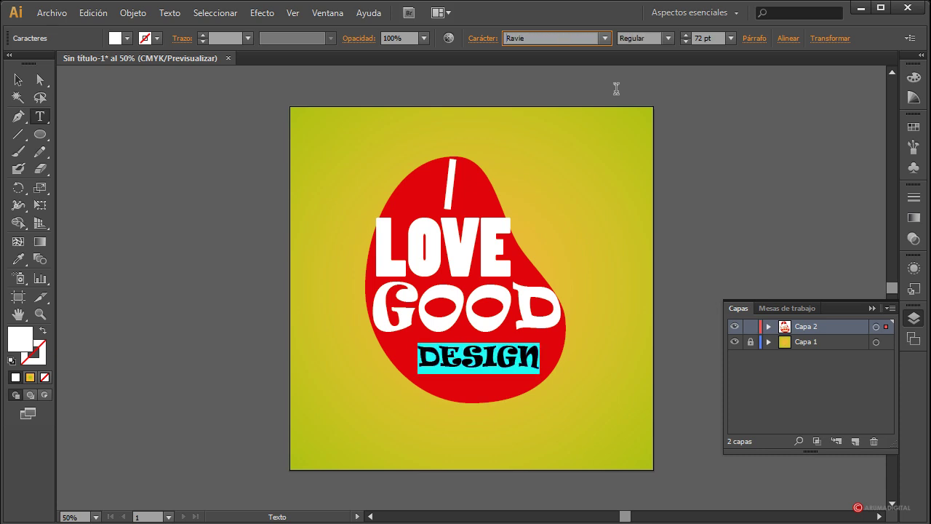
key(Down)
key(Down)
key(Down)
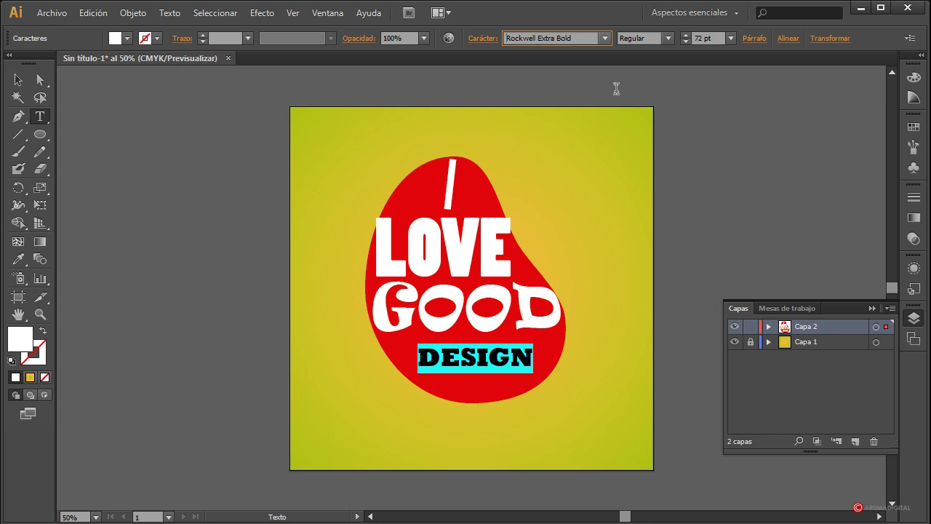
click(18, 80)
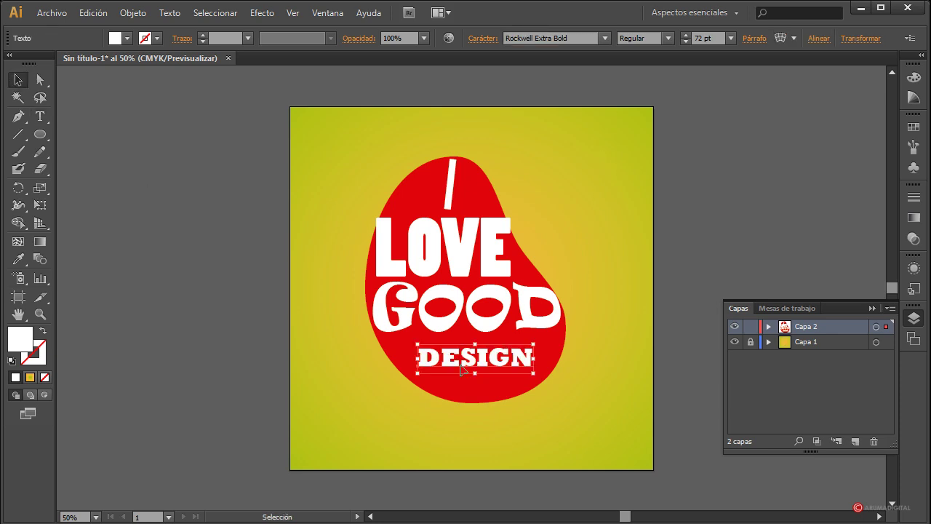
- Enlarge "DESIGN" and stretch it vertically to about 149 pt to fill the red shape below "GOOD"
drag(535, 374, 553, 390)
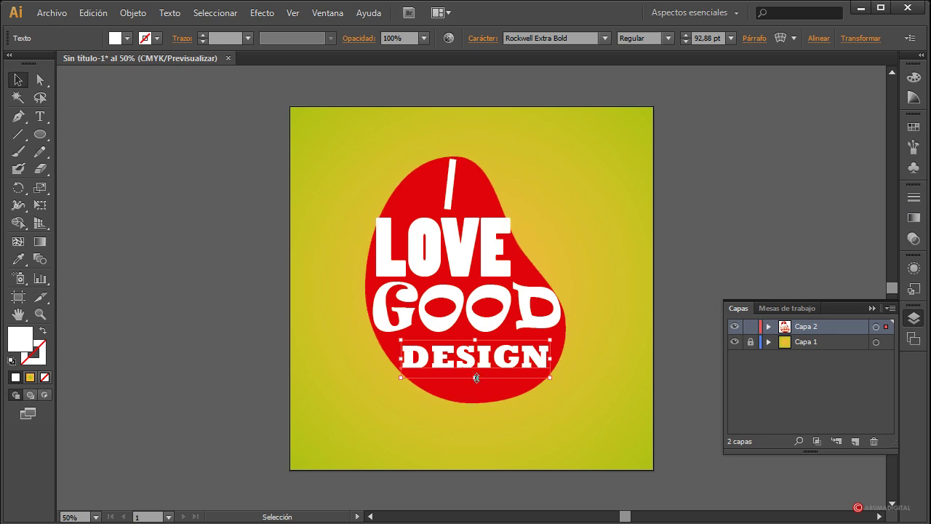
drag(476, 377, 496, 362)
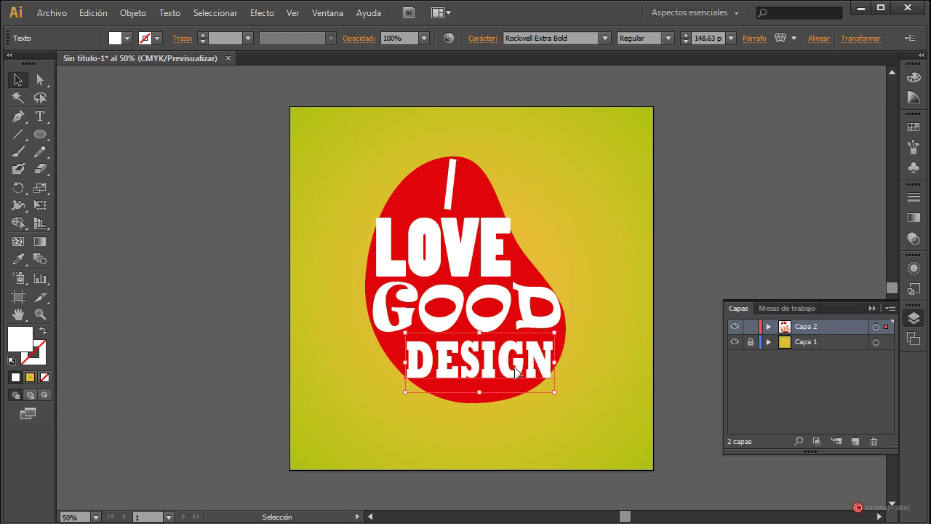
key(ctrl+z)
click(582, 328)
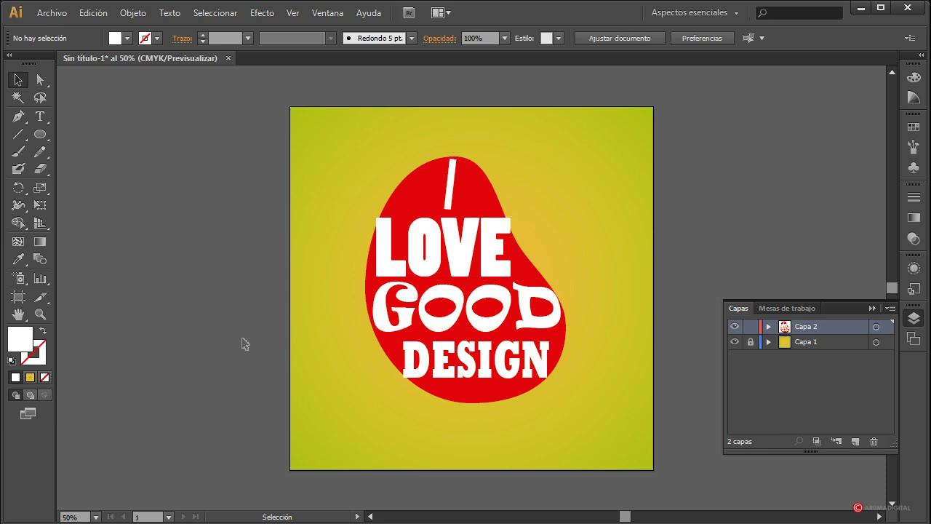
- Move the red shape together with all its lettering up so its base rests on the shadow ellipse
drag(588, 188, 460, 266)
drag(459, 305, 458, 342)
click(538, 418)
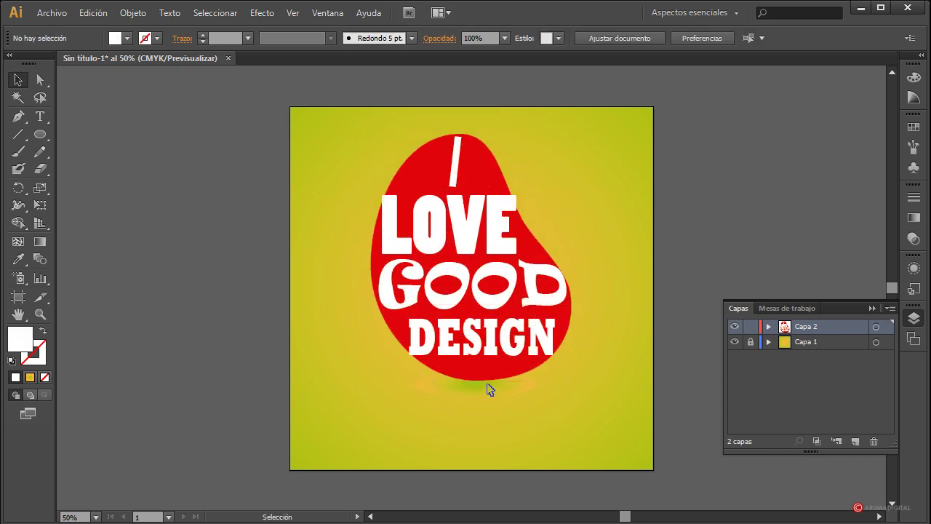
drag(574, 179, 473, 327)
click(602, 285)
click(79, 516)
text(100)
key(Return)
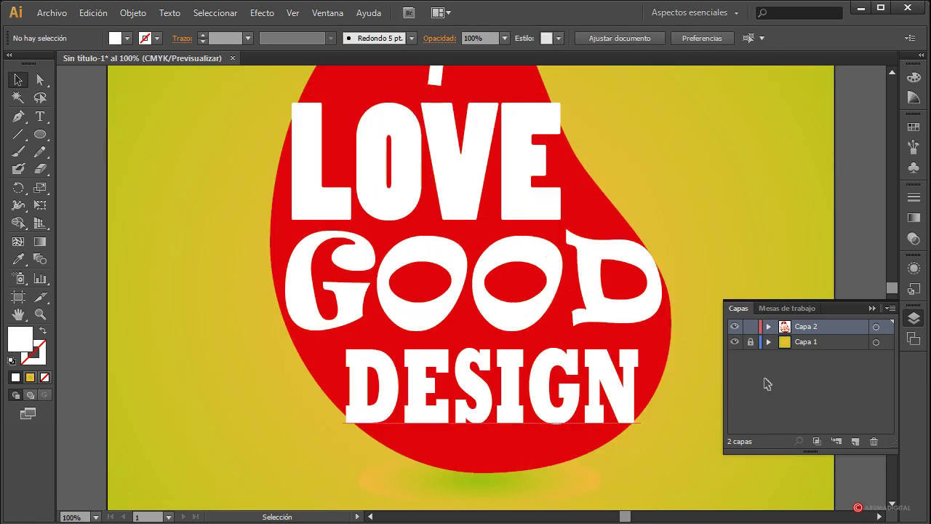
scroll(659, 240, up, 3)
scroll(652, 215, up, 2)
click(447, 193)
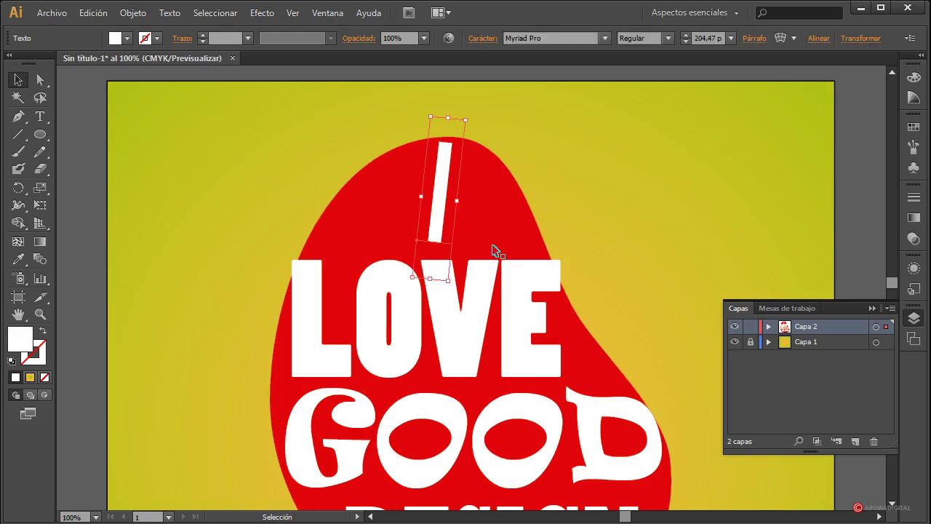
click(131, 12)
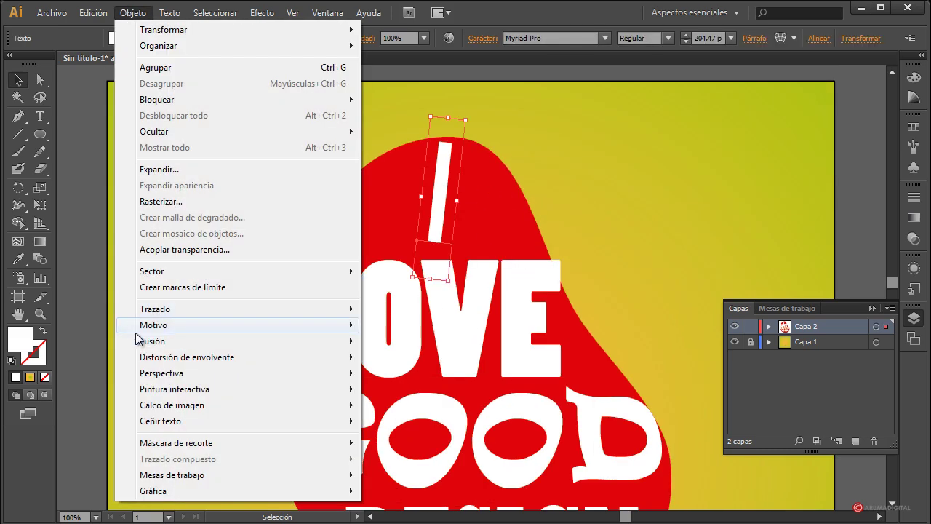
mouse_move(132, 357)
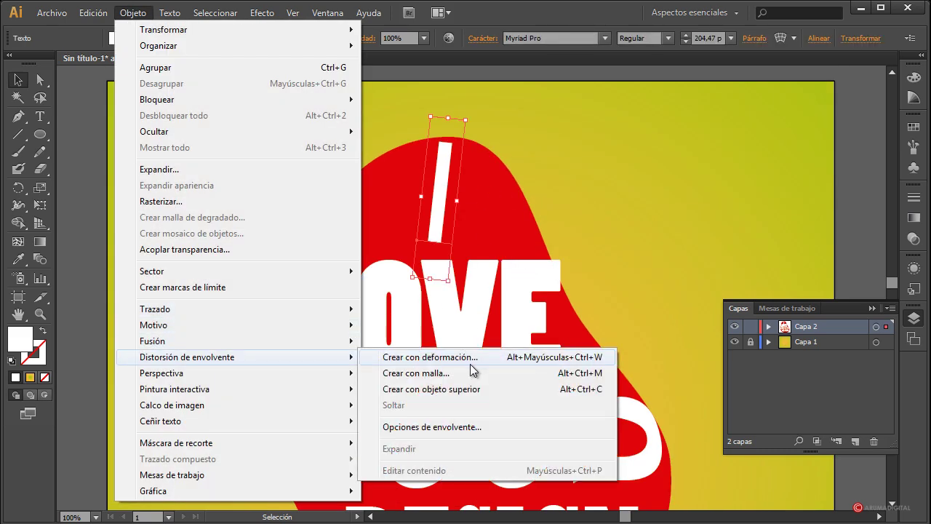
click(416, 373)
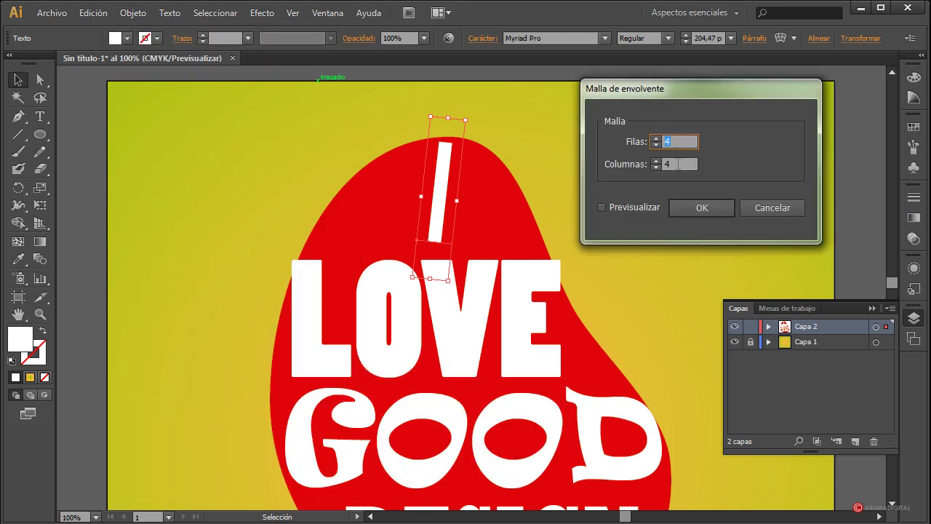
click(624, 207)
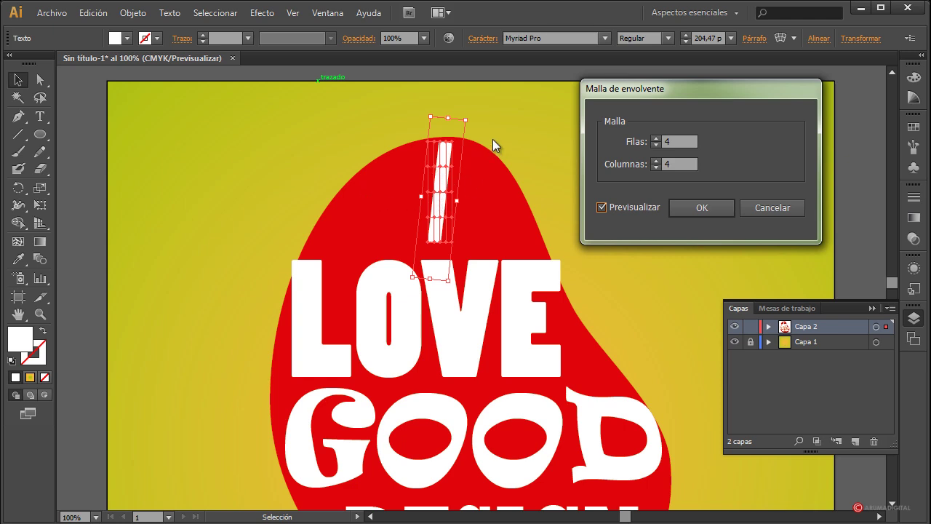
click(699, 208)
click(456, 202)
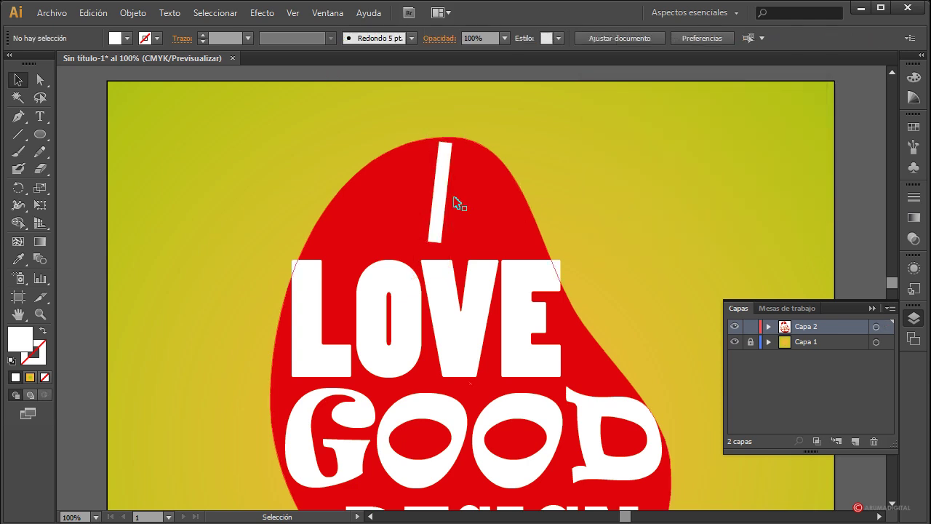
- Rotate the tilted letter "I" above "LOVE" until it stands upright
click(437, 197)
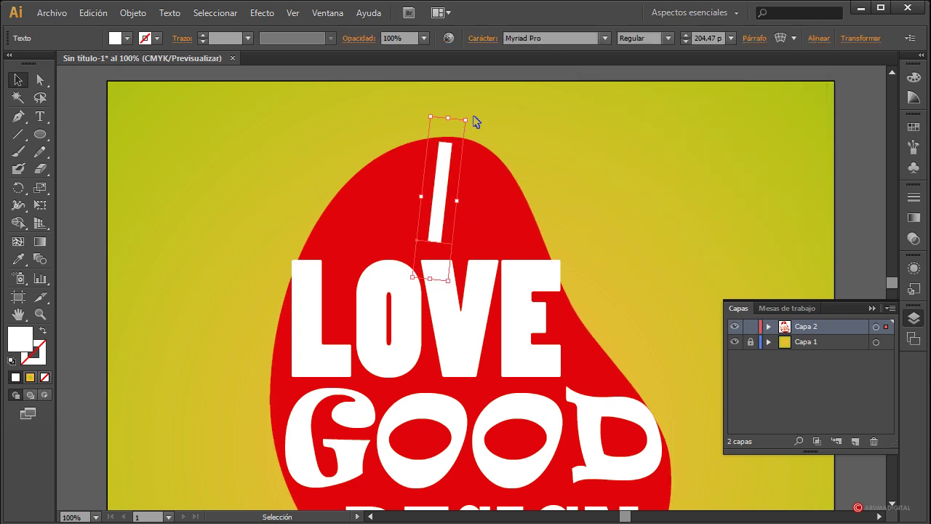
mouse_move(473, 117)
mouse_down()
mouse_move(456, 110)
mouse_move(467, 109)
mouse_up()
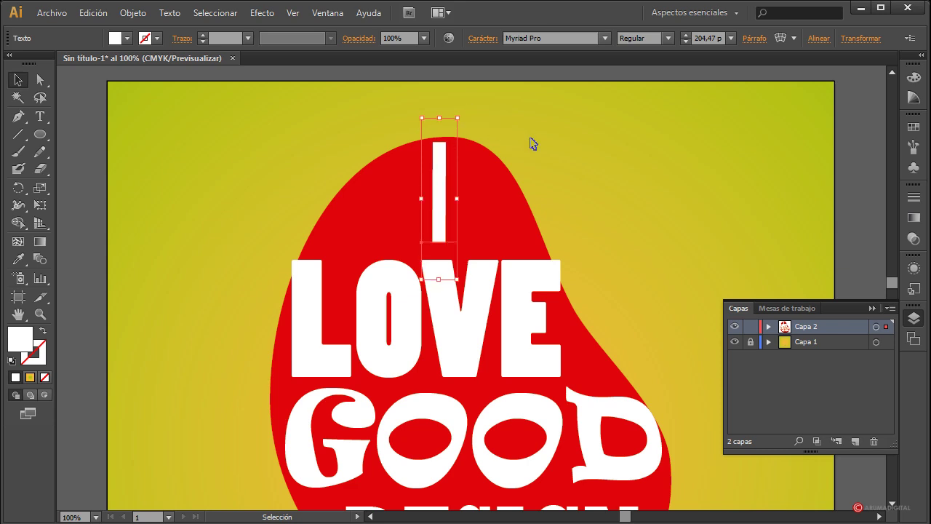
click(530, 141)
- Apply an envelope distortion mesh with 2 rows and 2 columns to the letter "I"
click(447, 199)
click(133, 13)
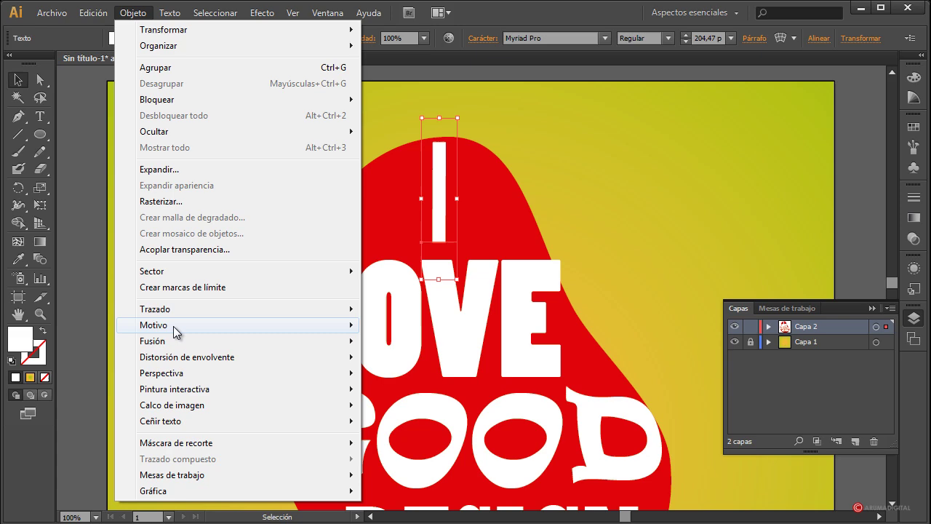
mouse_move(182, 357)
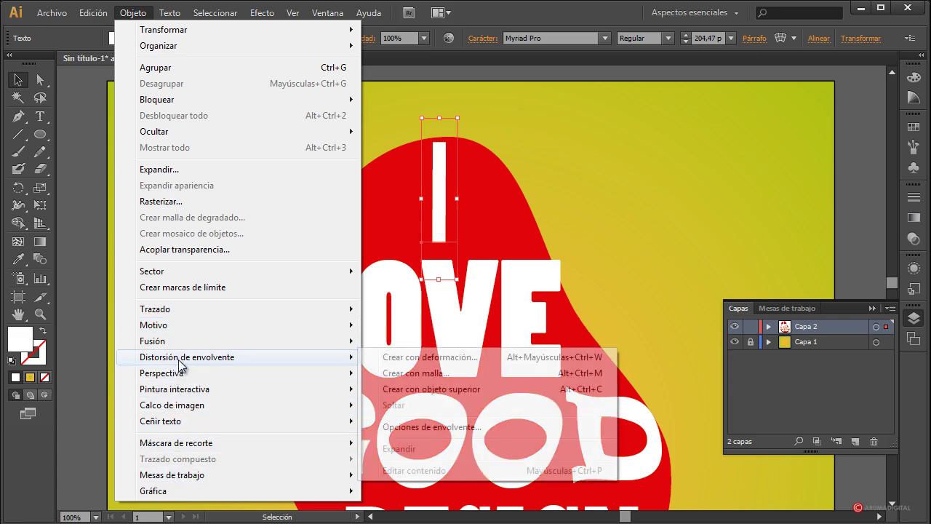
click(435, 376)
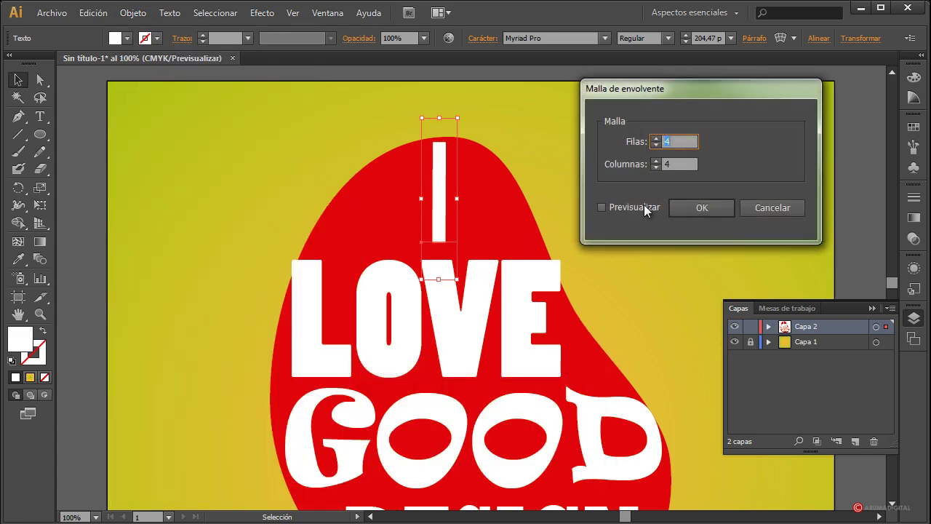
click(625, 207)
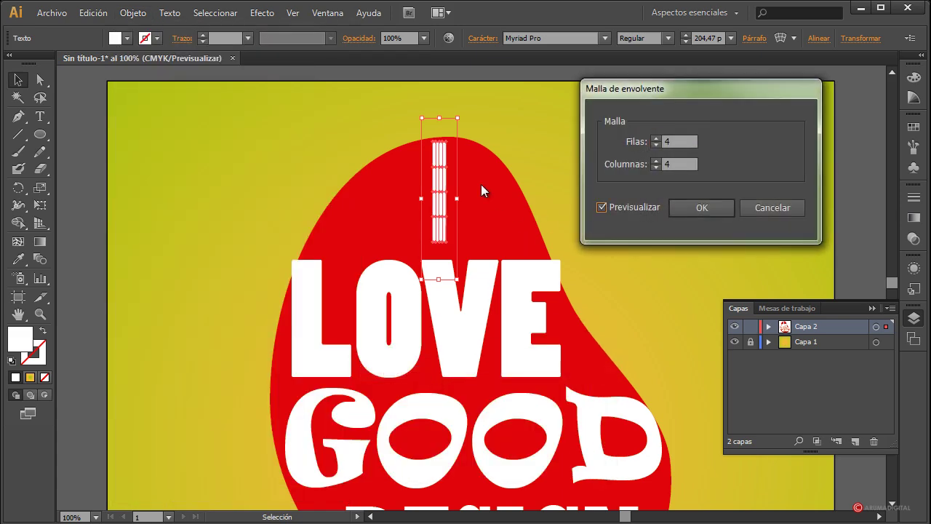
click(667, 141)
key(Tab)
text(2)
key(Tab)
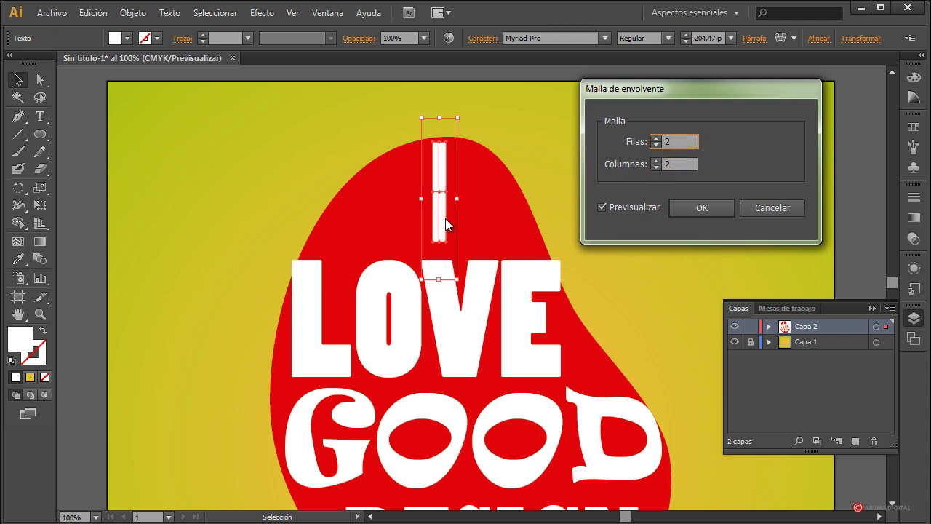
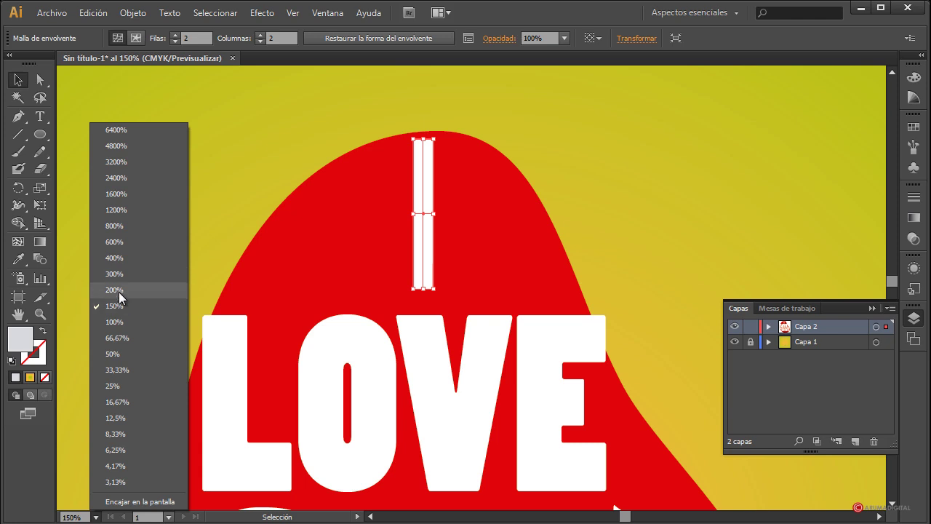
click(116, 290)
scroll(557, 284, up, 2)
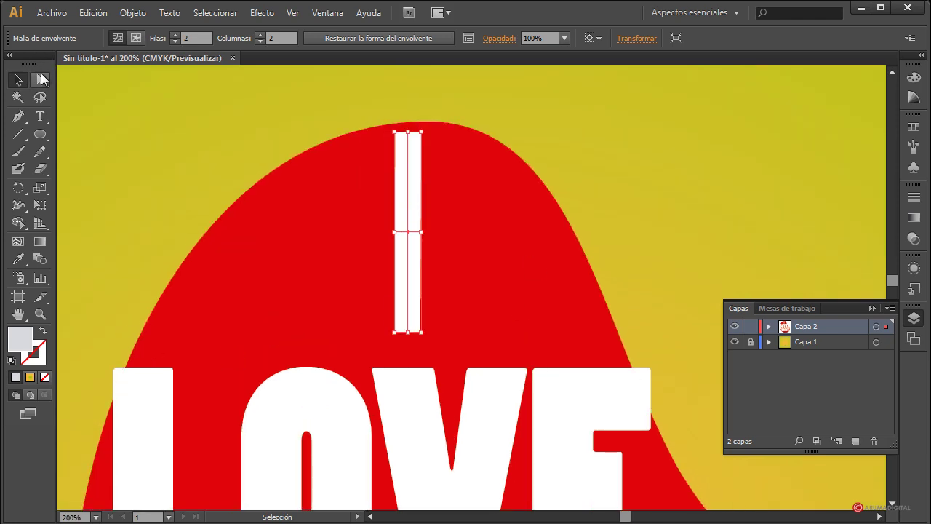
- Stretch the lower-right corner of the letter "I" envelope mesh out to the right edge of the red shape
click(41, 79)
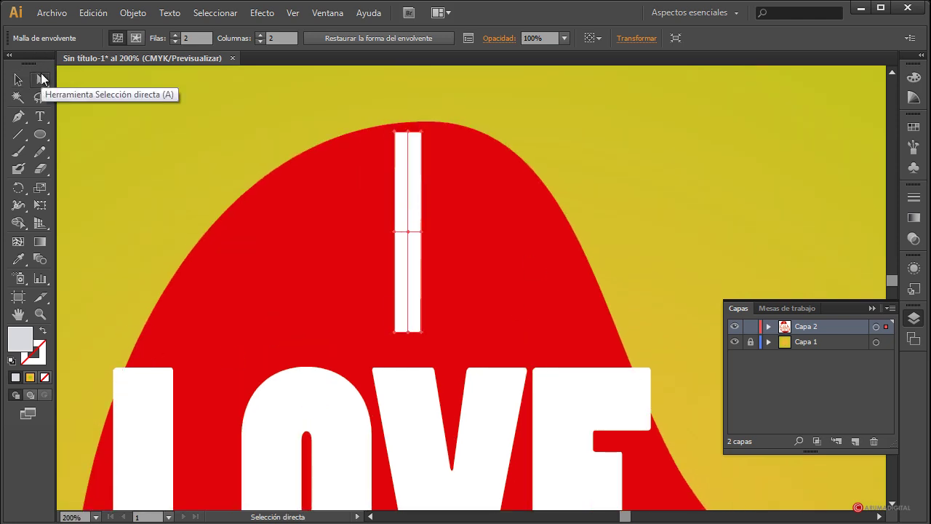
drag(420, 331, 616, 336)
click(420, 336)
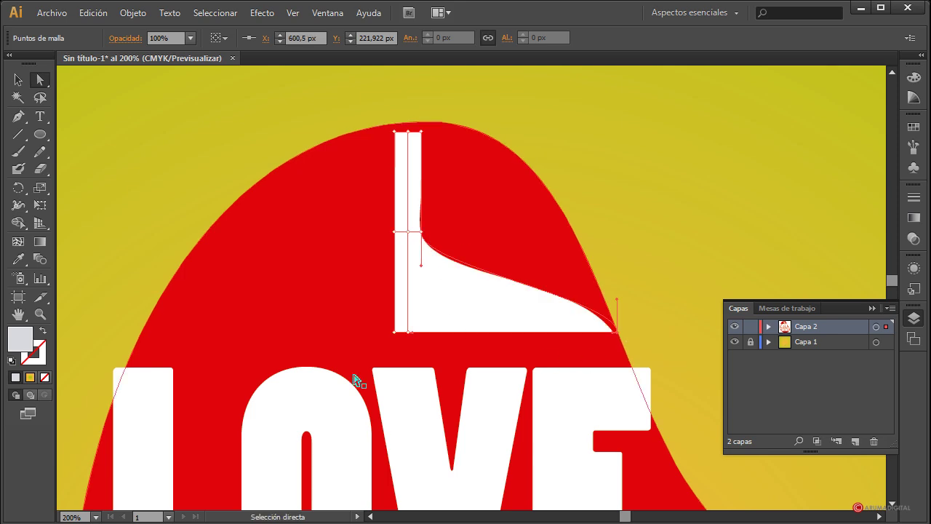
drag(395, 336, 367, 346)
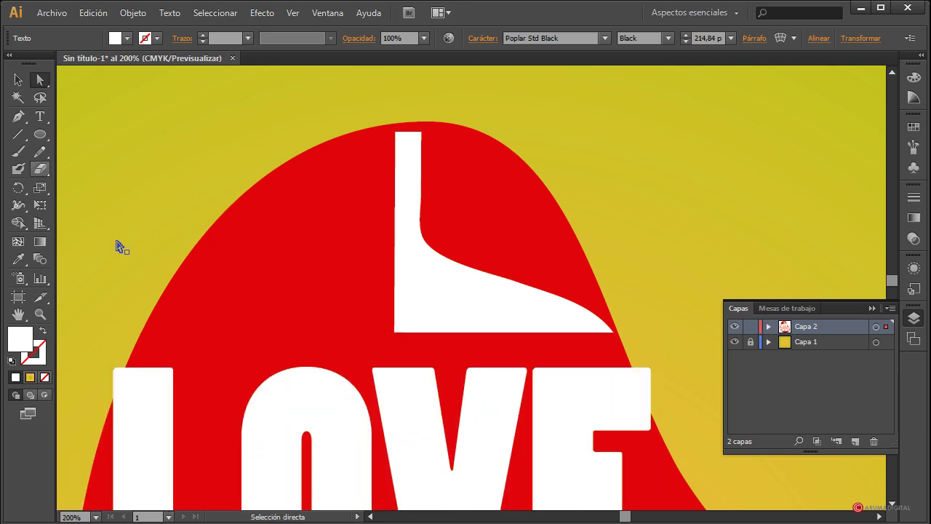
- Move "LOVE" lower and stretch the lower-left corner of the "I" mesh to the red shape's left edge
drag(299, 398, 331, 460)
click(399, 329)
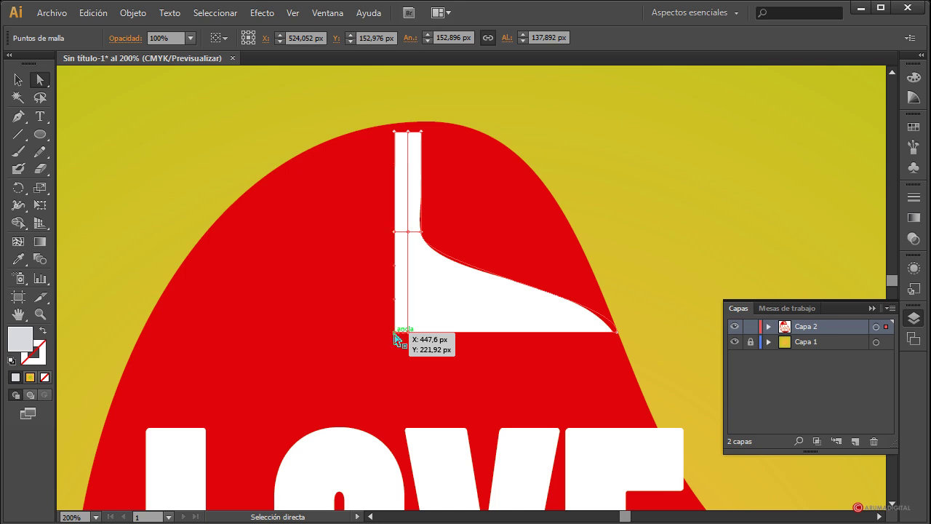
drag(395, 336, 145, 333)
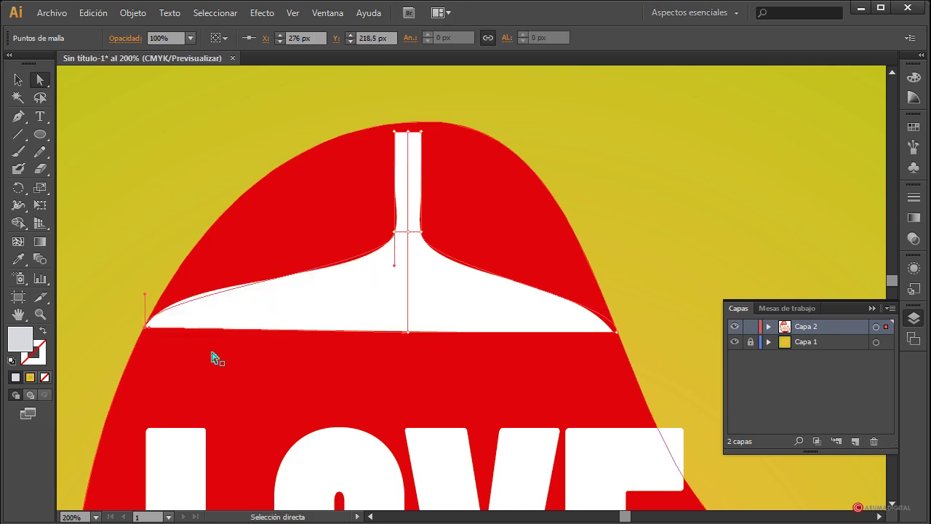
- Pull the middle-left and upper-left mesh points of the "I" onto the red outline and align their handles with its curve
click(397, 233)
drag(397, 234, 217, 219)
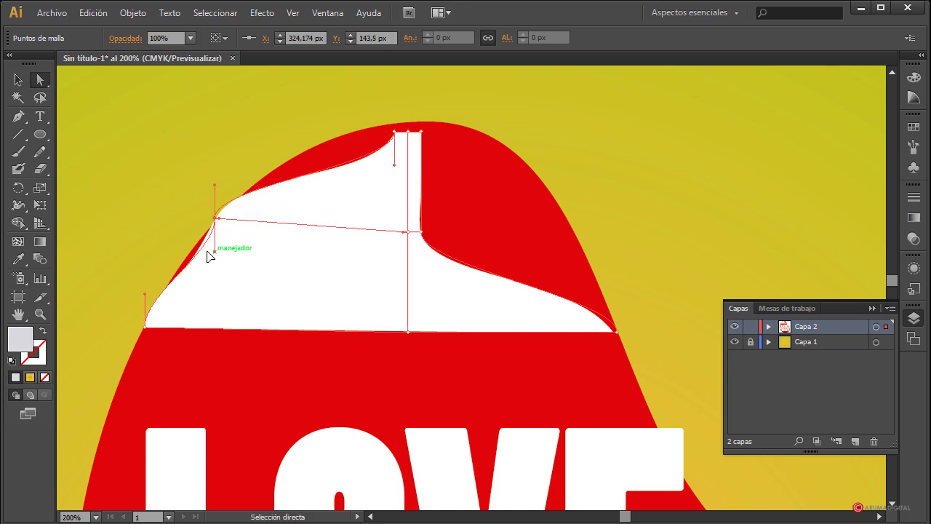
drag(208, 254, 224, 220)
drag(395, 163, 364, 128)
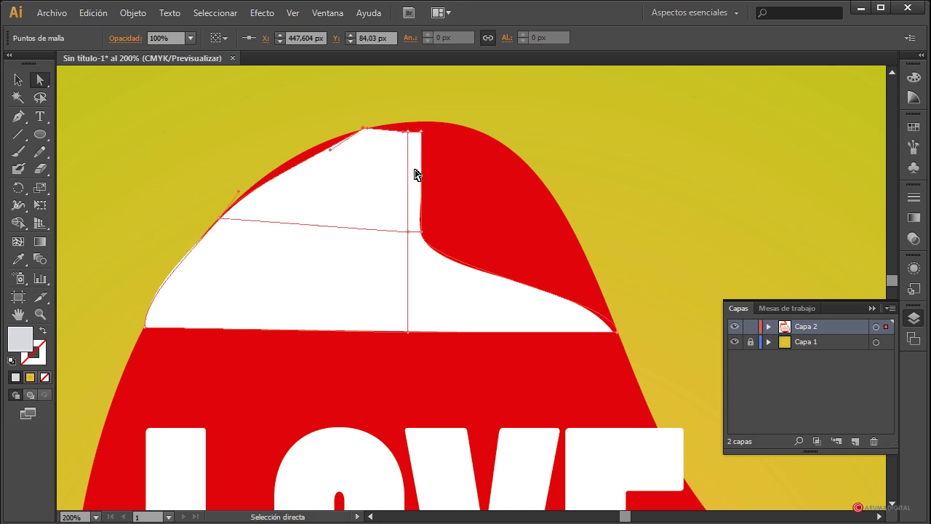
- Fit the top and right side of the "I" mesh to the red outline by moving its points and curve handles
mouse_move(420, 133)
mouse_down()
mouse_move(469, 132)
mouse_move(409, 137)
mouse_move(436, 123)
mouse_move(422, 122)
mouse_up()
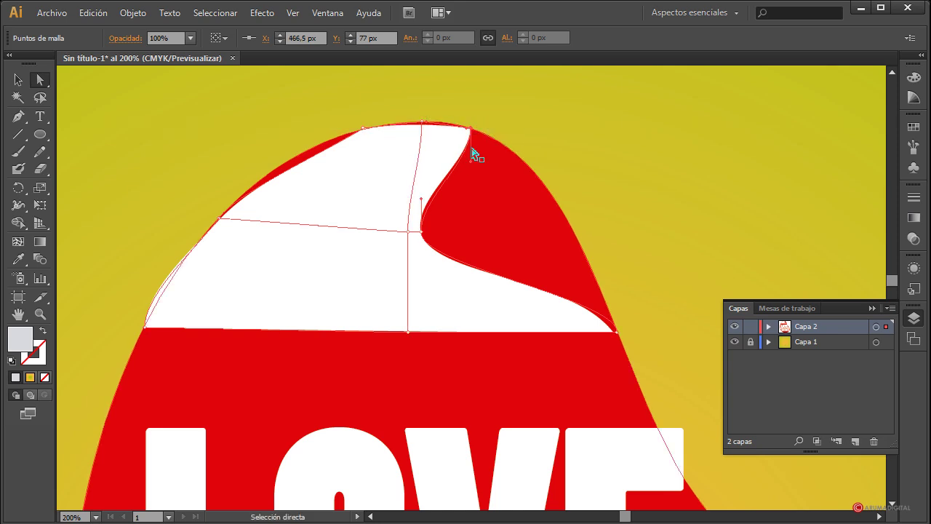
drag(474, 152, 518, 157)
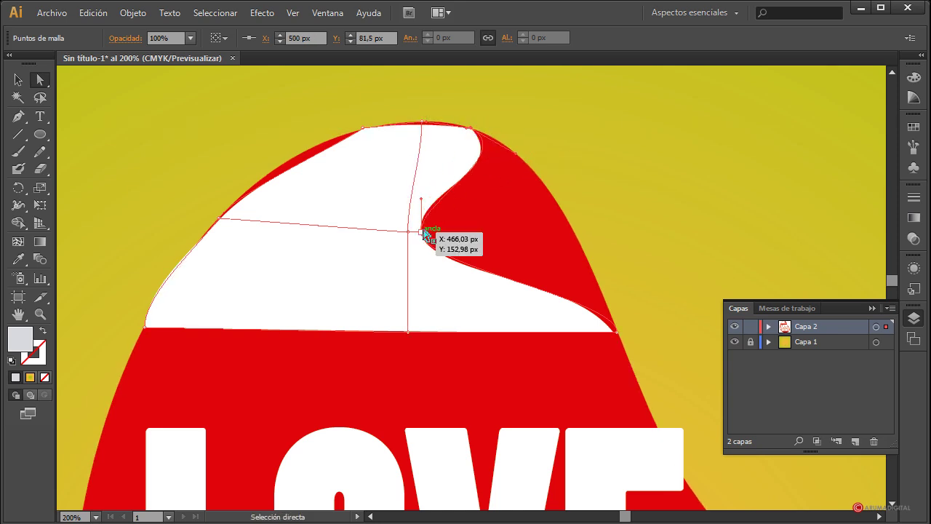
drag(424, 232, 556, 204)
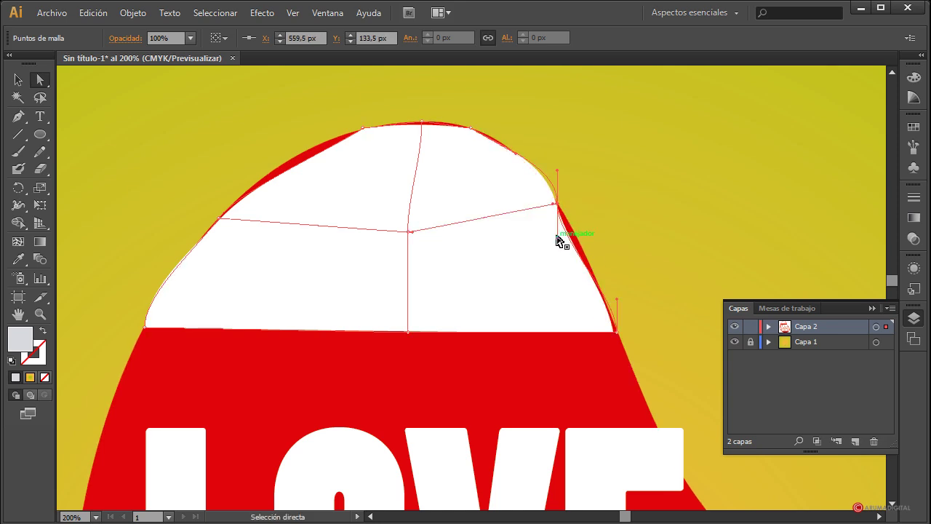
drag(558, 241, 575, 243)
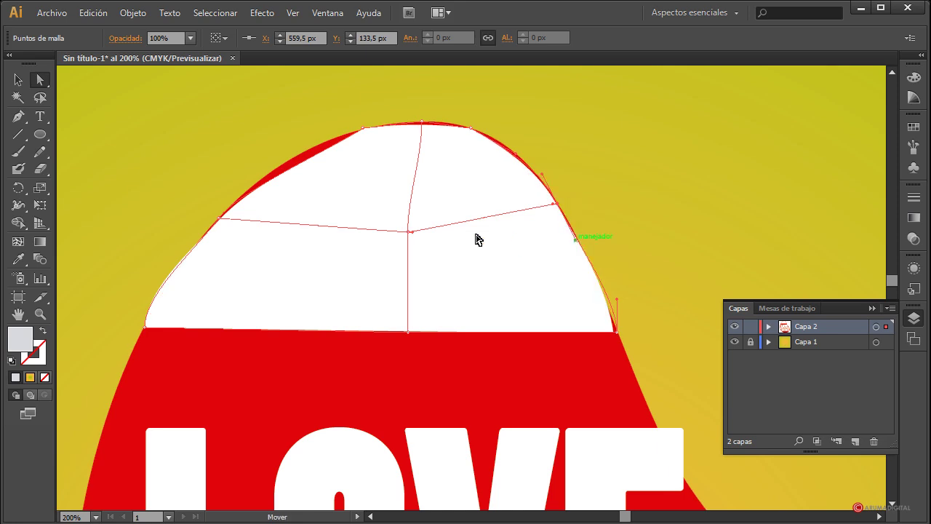
- Curve the mesh line right of the "I" mesh's centre and pull its right edge slightly inside the red outline
click(407, 235)
drag(430, 234, 457, 232)
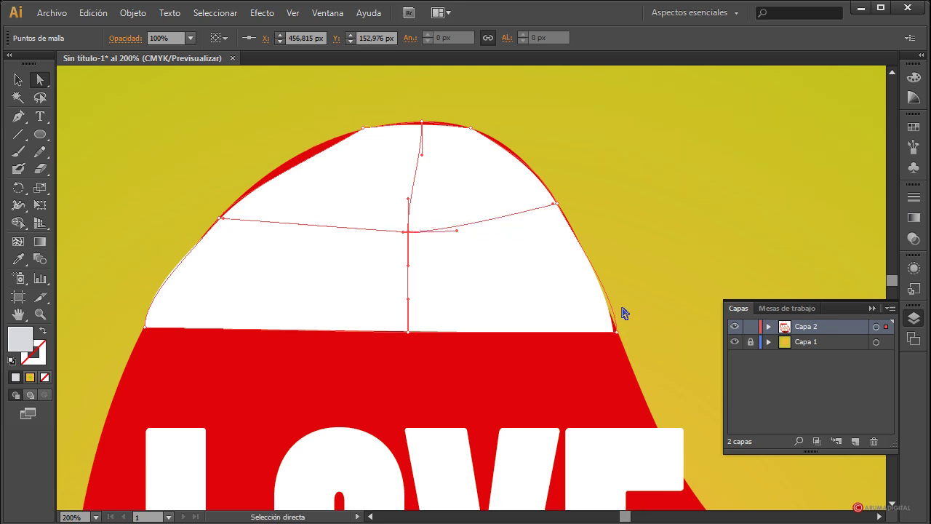
drag(558, 207, 550, 208)
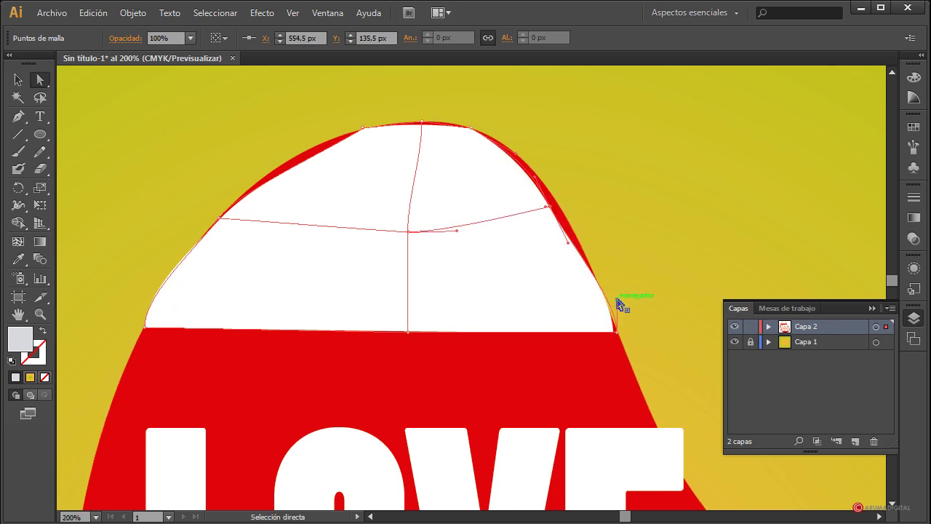
drag(617, 299, 611, 298)
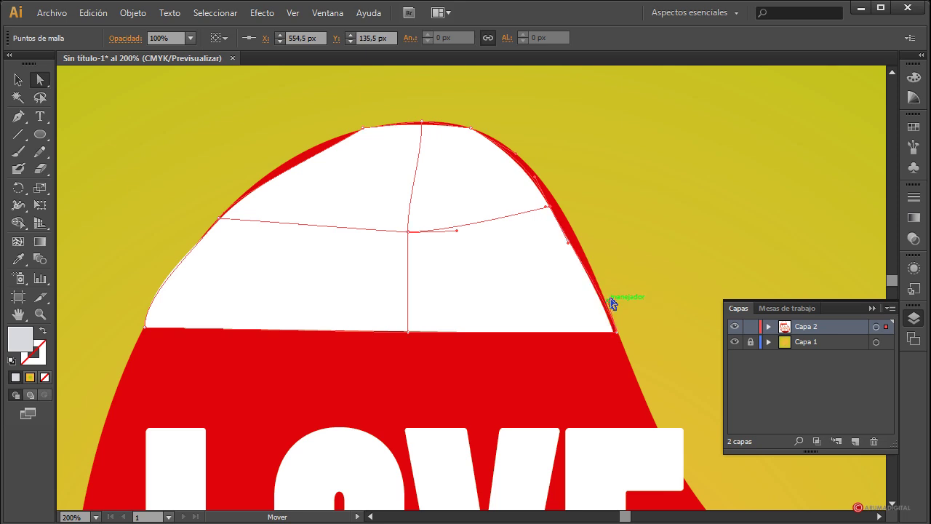
- Deselect the distorted "I" and examine how its edges fit inside the red shape's outline
click(18, 79)
click(126, 131)
scroll(125, 137, down, 2)
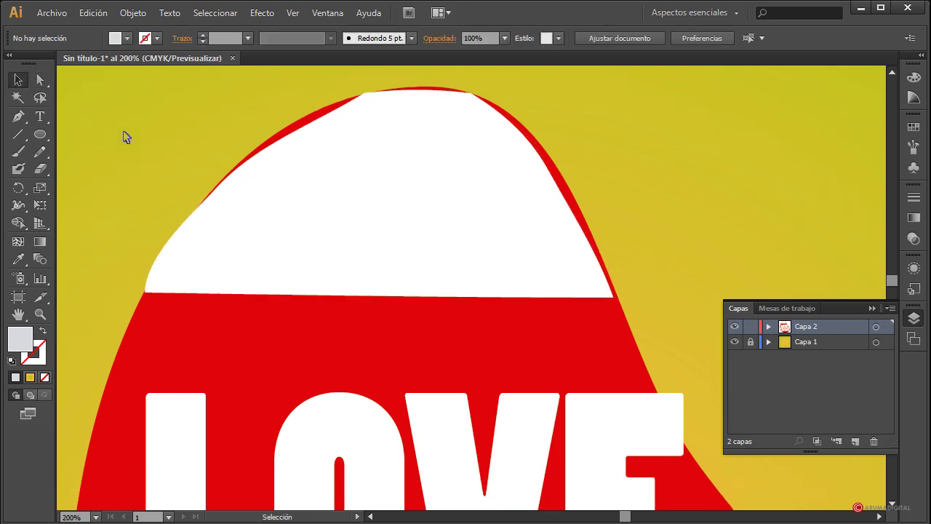
scroll(125, 137, down, 4)
scroll(131, 150, up, 2)
scroll(139, 152, down, 1)
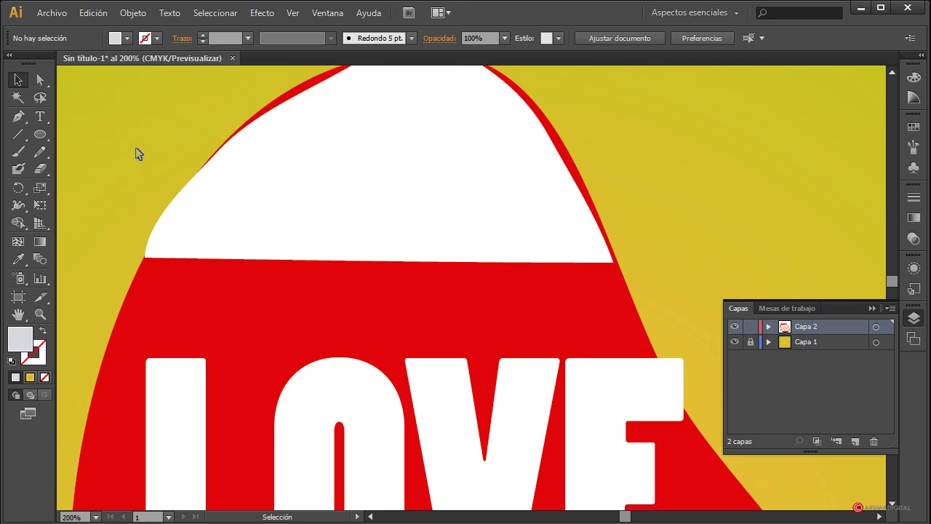
scroll(138, 152, up, 2)
click(539, 360)
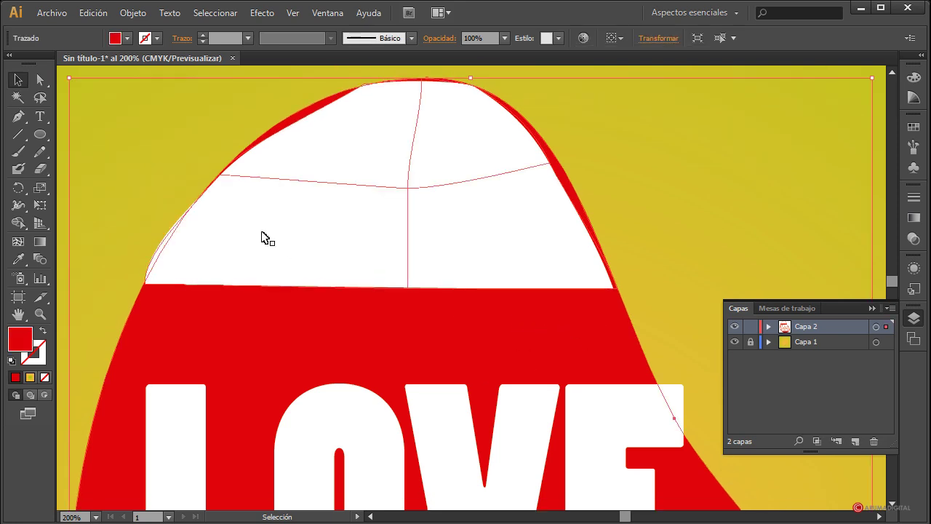
- Refine the left edge of the "I" mesh to leave a thin red margin, and nudge its centre point up and left
click(264, 238)
click(40, 79)
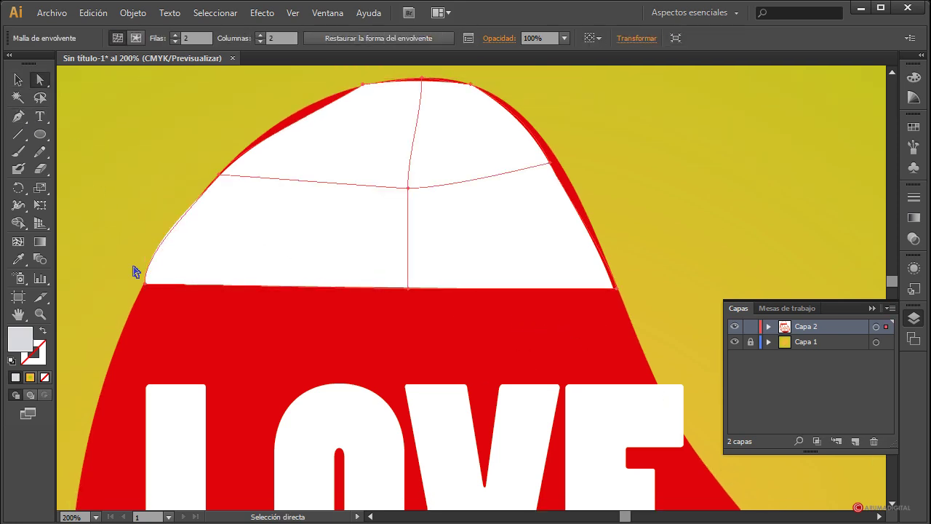
click(148, 283)
drag(146, 250, 166, 250)
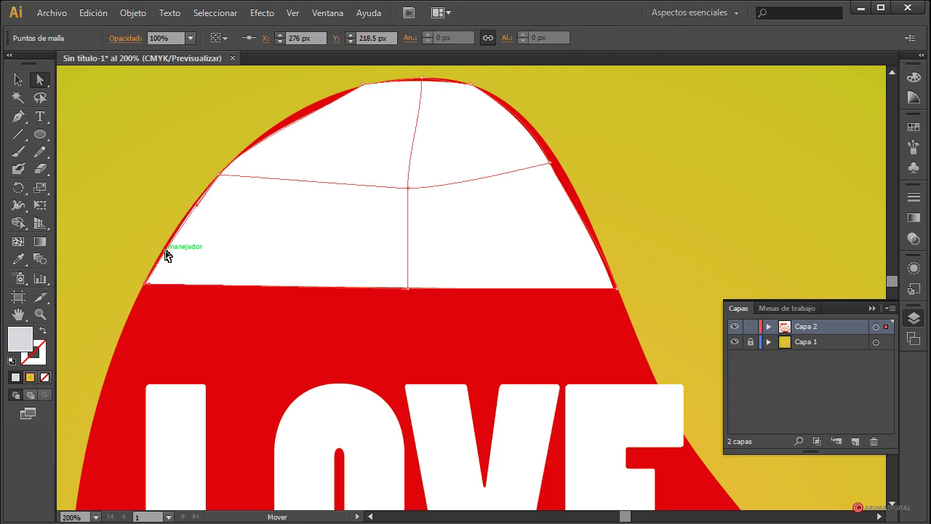
drag(220, 176, 226, 175)
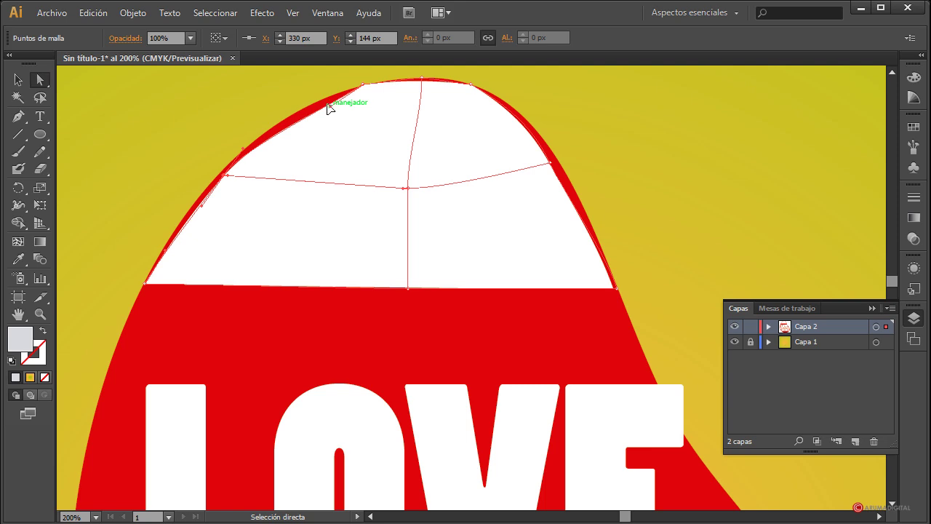
drag(327, 107, 324, 101)
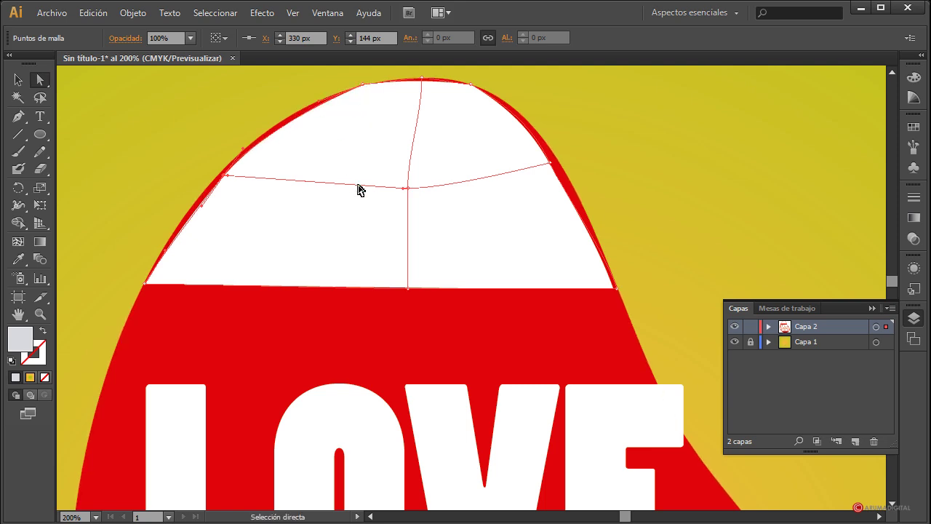
drag(409, 193, 401, 184)
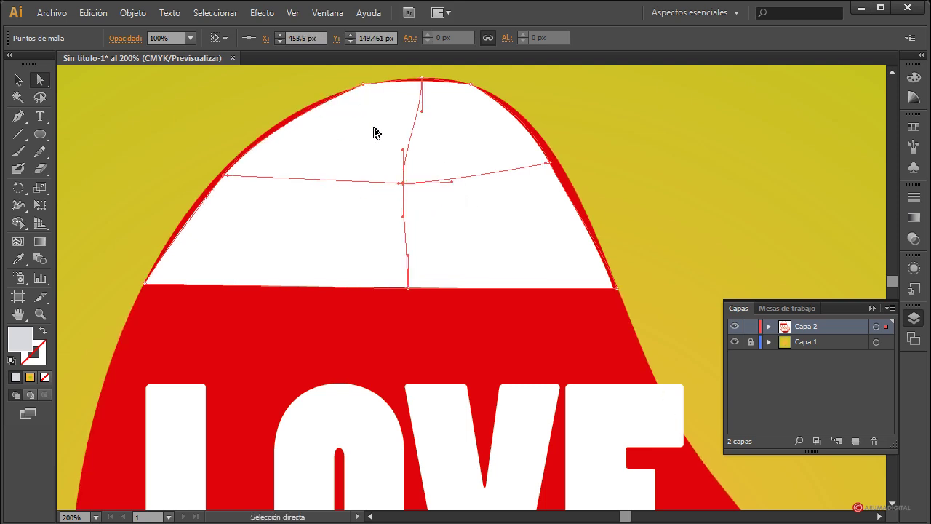
- Move "LOVE" up and slightly left so it sits closer beneath the distorted "I"
scroll(120, 154, down, 2)
scroll(120, 153, up, 1)
key(v)
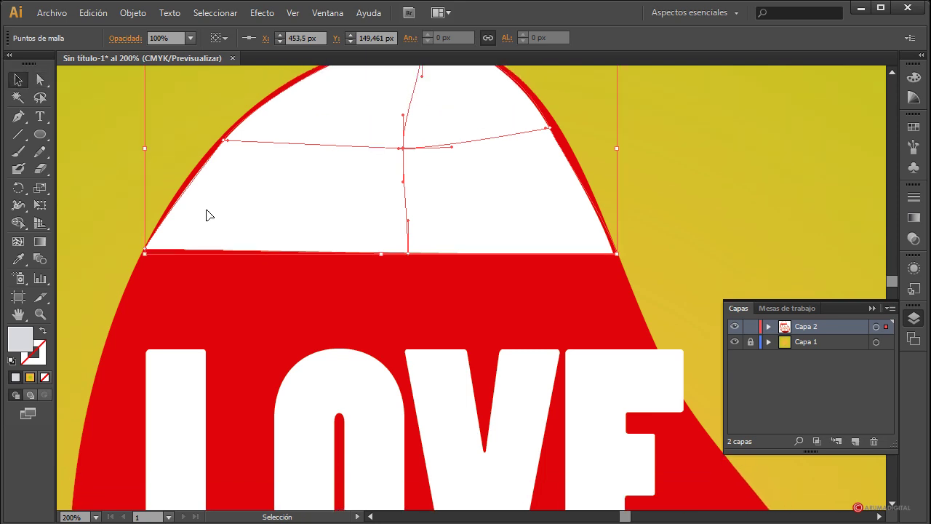
scroll(208, 212, down, 1)
click(316, 388)
drag(316, 388, 289, 332)
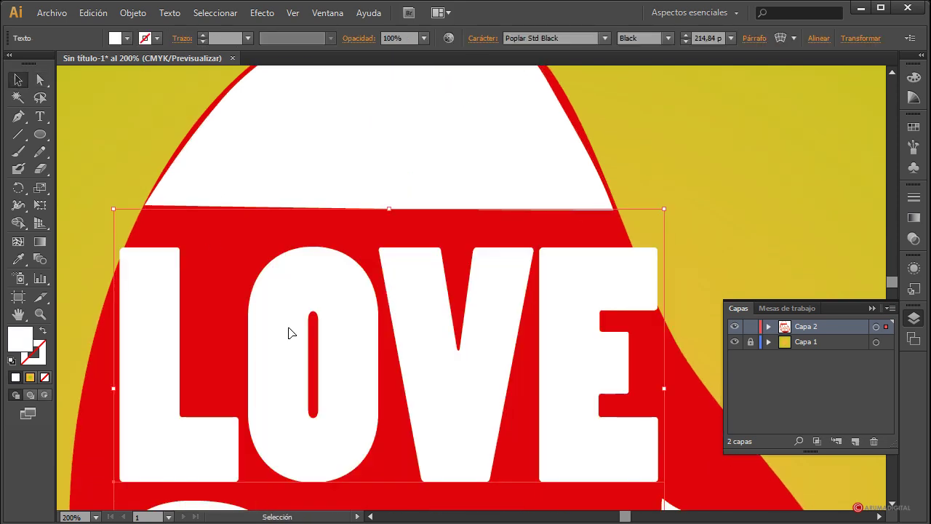
scroll(294, 333, down, 1)
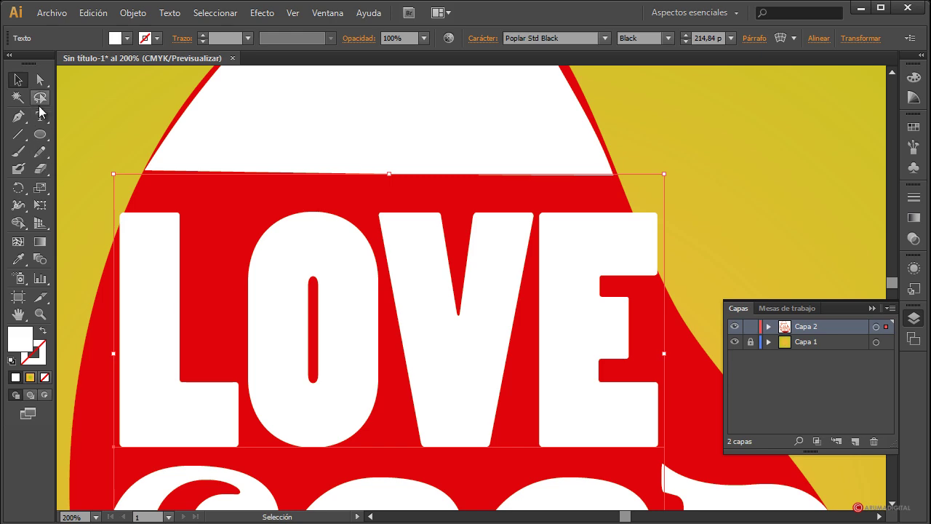
- Apply an envelope distortion mesh with 2 rows and 2 columns to "LOVE"
click(133, 12)
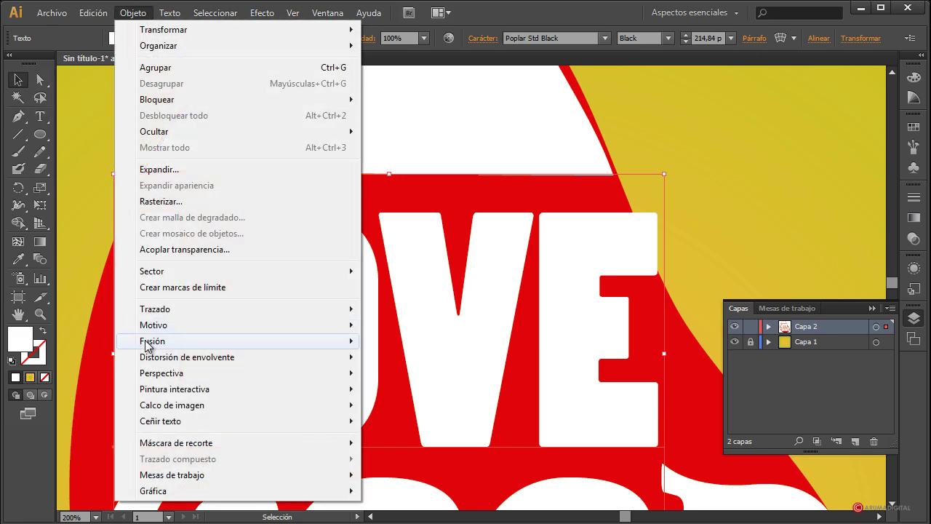
mouse_move(211, 357)
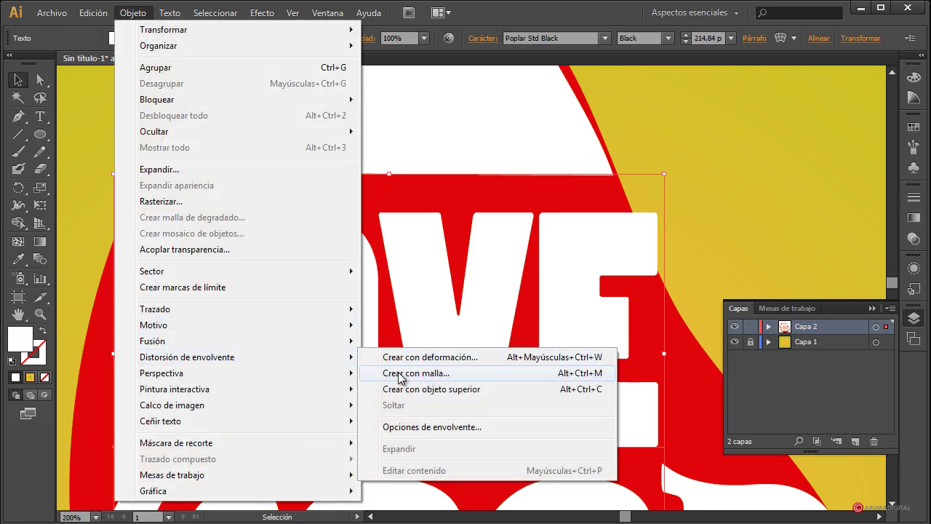
click(399, 373)
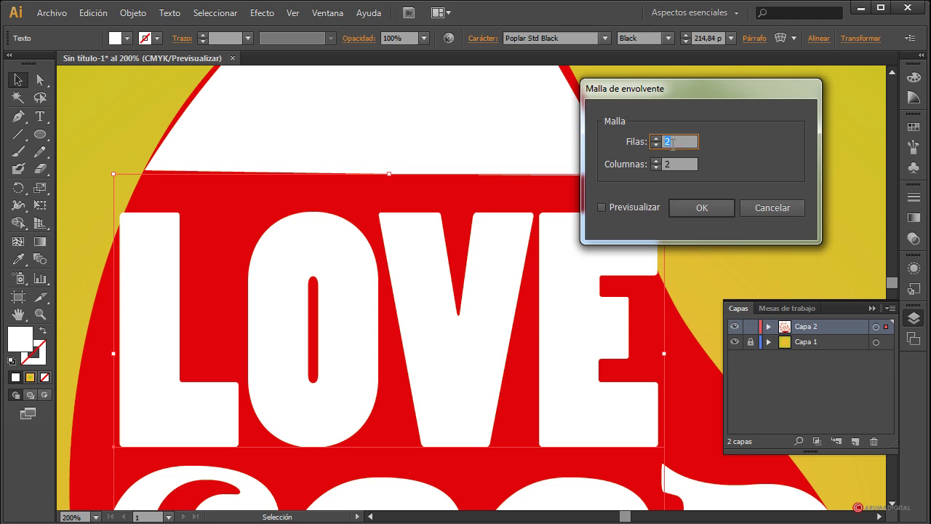
click(702, 208)
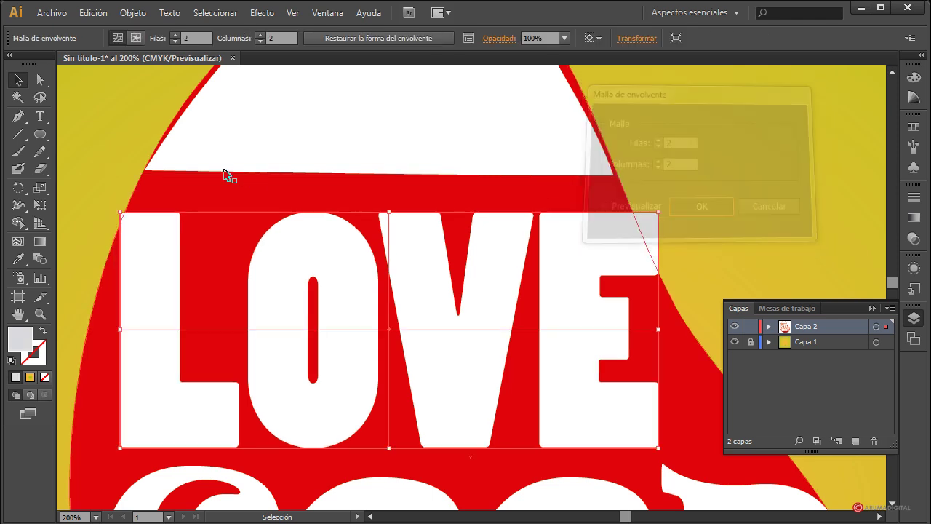
- Move the upper-left and middle-left mesh points of "LOVE" onto the red shape's left outline
click(39, 76)
drag(123, 216, 134, 187)
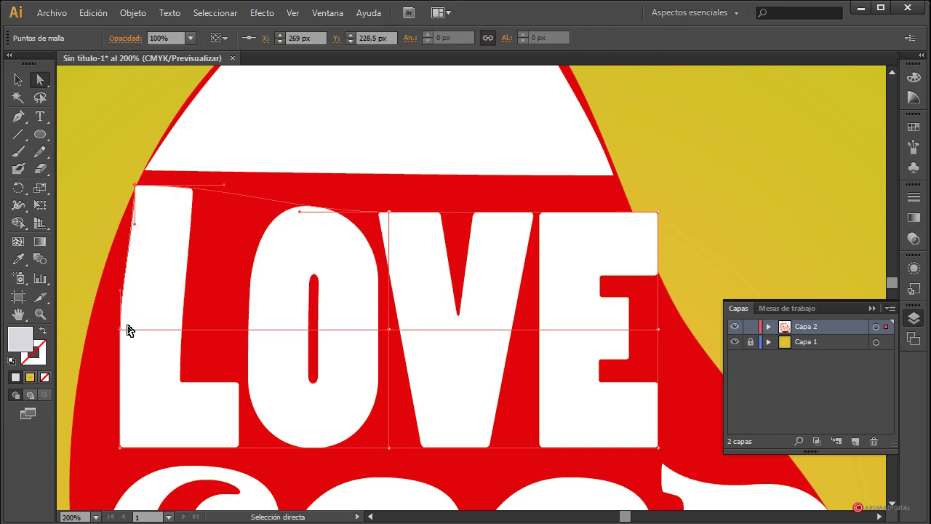
drag(121, 333, 91, 333)
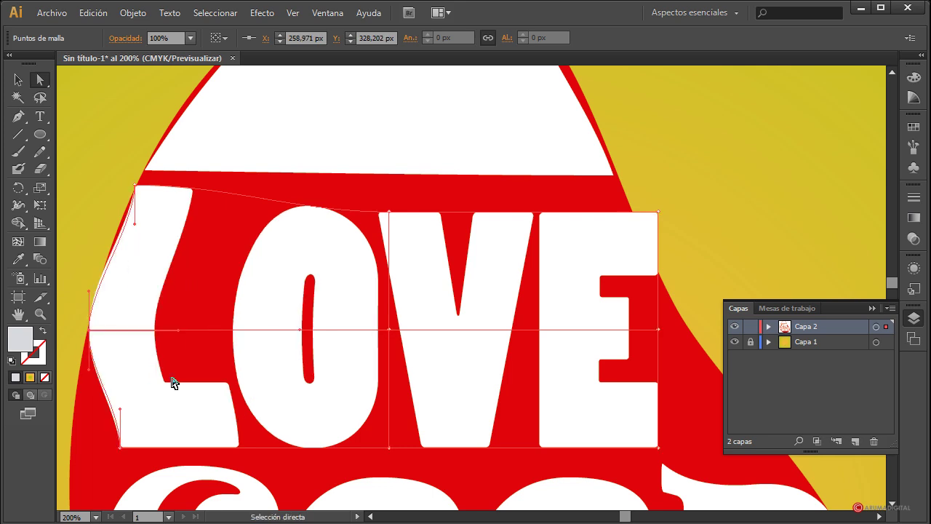
- Move "GOOD" slightly down and right to clear space beneath "LOVE", keeping the "LOVE" mesh distortion
scroll(118, 406, down, 1)
key(ctrl+shift+v)
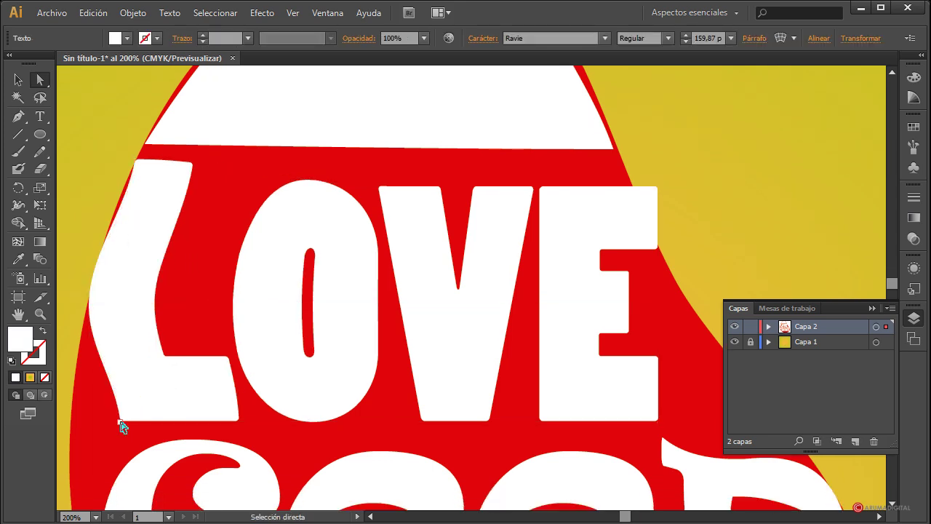
drag(121, 427, 88, 427)
key(ctrl+z)
key(ctrl+z)
key(ctrl+z)
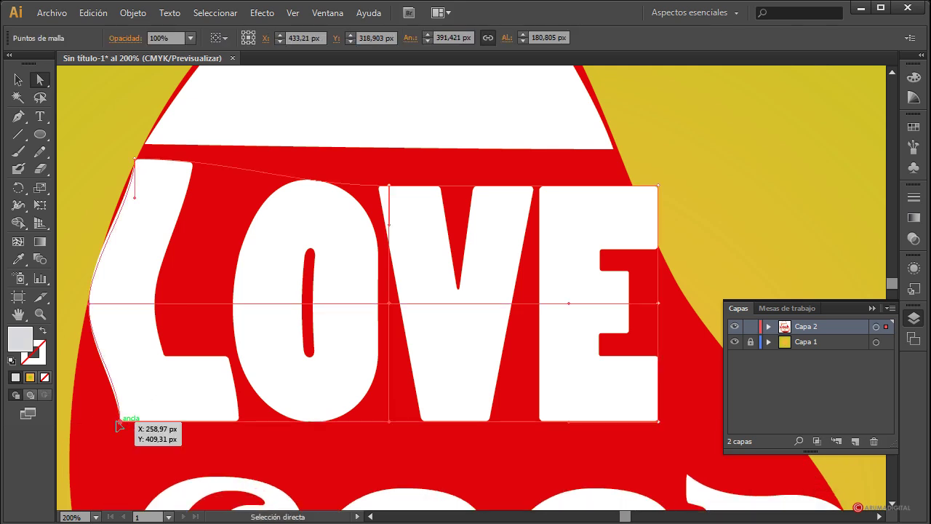
key(ctrl+z)
key(ctrl+z)
key(ctrl+shift+z)
key(ctrl+shift+z)
- Pull the lower-left mesh point of "LOVE" to the red outline and align the left edge's handles with its curve
drag(122, 427, 73, 424)
drag(87, 348, 84, 344)
drag(133, 163, 136, 160)
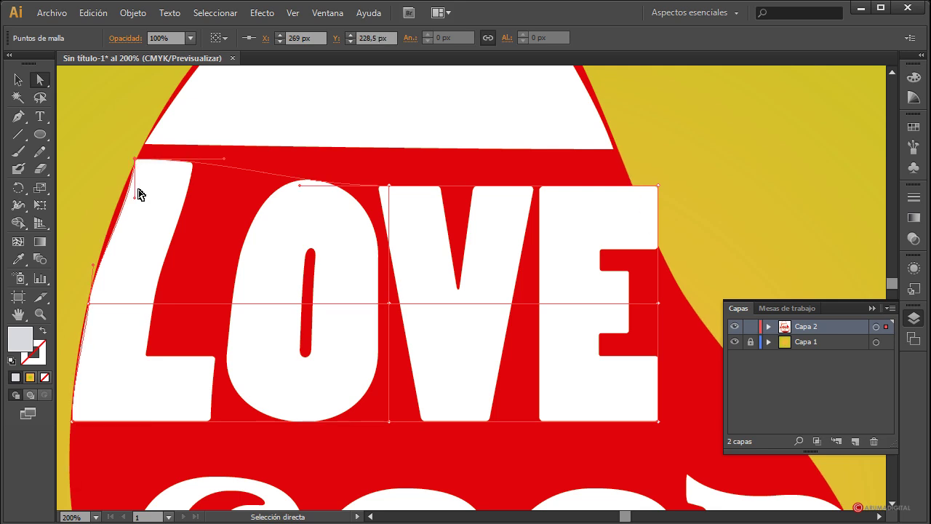
drag(132, 200, 119, 199)
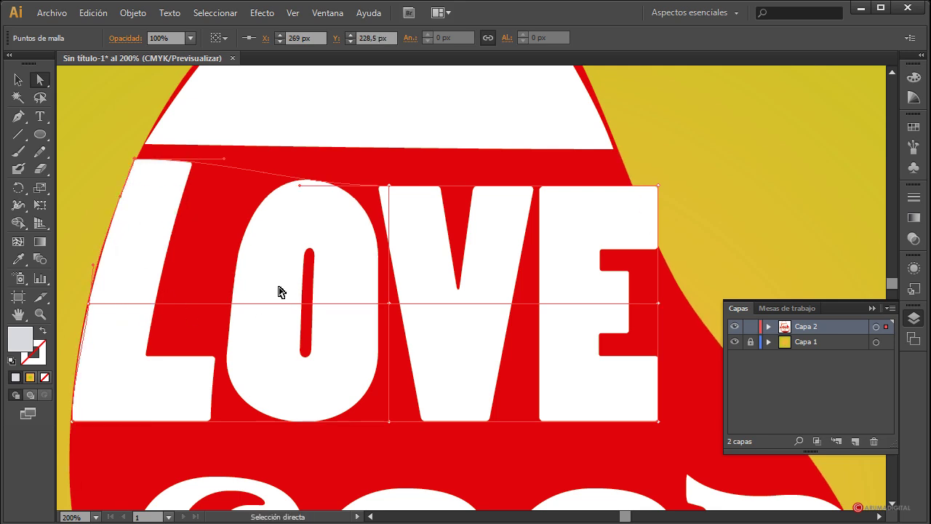
- Raise the top-middle mesh point of "LOVE" slightly and curve the bottom edge of the white shape above it downward
drag(391, 191, 409, 172)
scroll(492, 225, up, 1)
click(382, 125)
click(502, 261)
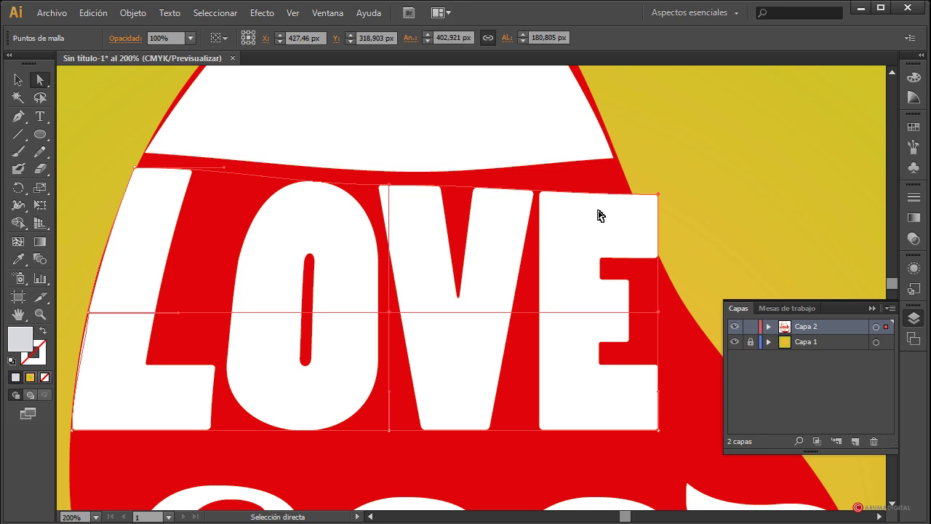
- Move the upper-right mesh point of "LOVE" onto the red shape's right outline and adjust its top edge handle
drag(657, 194, 624, 173)
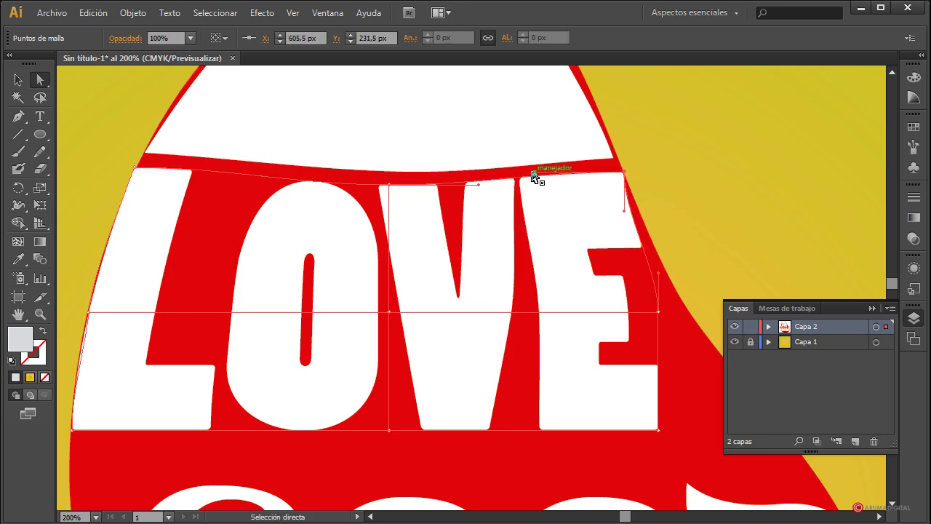
drag(535, 175, 630, 183)
scroll(630, 291, down, 3)
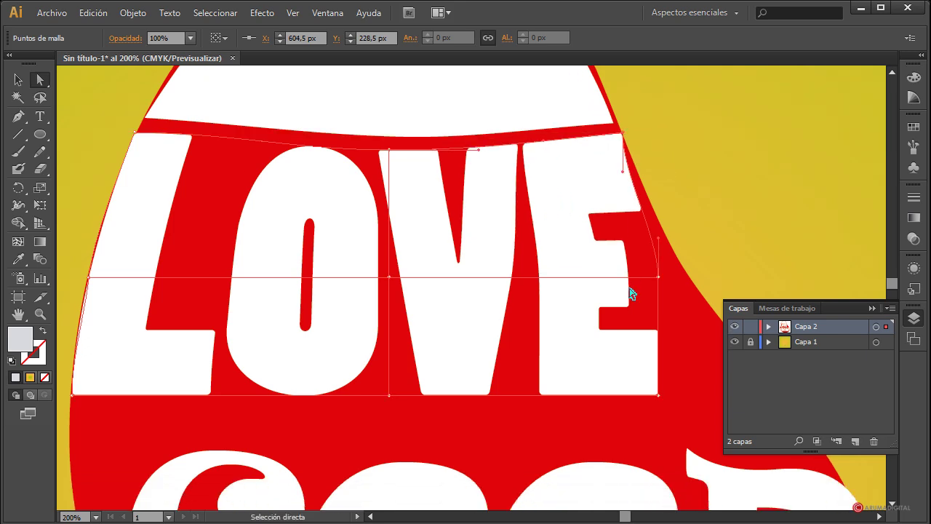
- Pull the lower-right and middle-right mesh points of "LOVE" to the red outline and align their handles with its curve
drag(658, 342, 773, 336)
click(872, 311)
drag(776, 302, 697, 308)
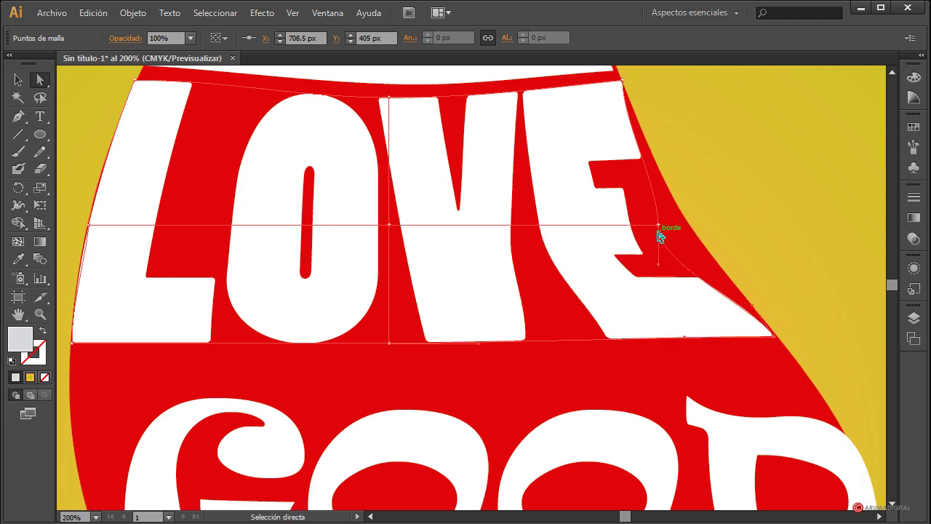
drag(658, 231, 677, 215)
drag(678, 255, 703, 256)
scroll(722, 268, up, 3)
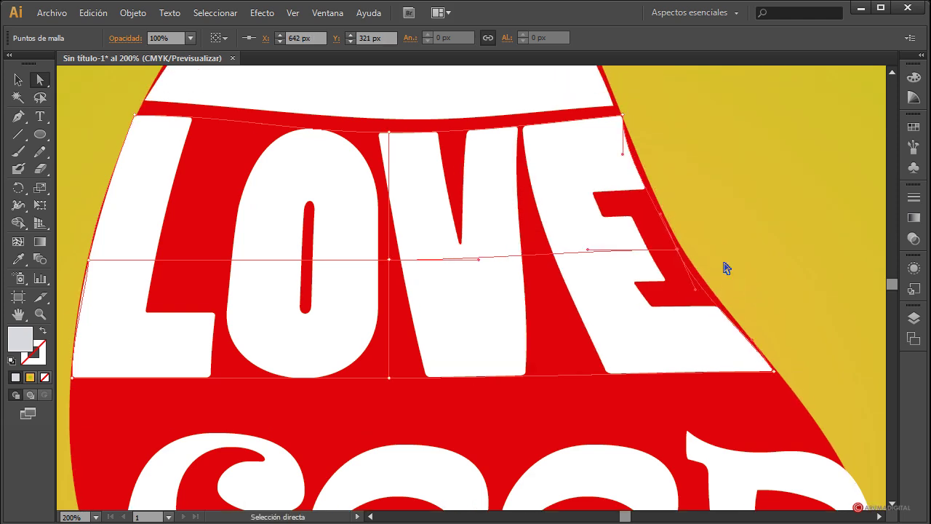
- Shift the bottom-middle and center mesh points of "LOVE" slightly down and right, smoothing the curve between them with the handle
click(480, 346)
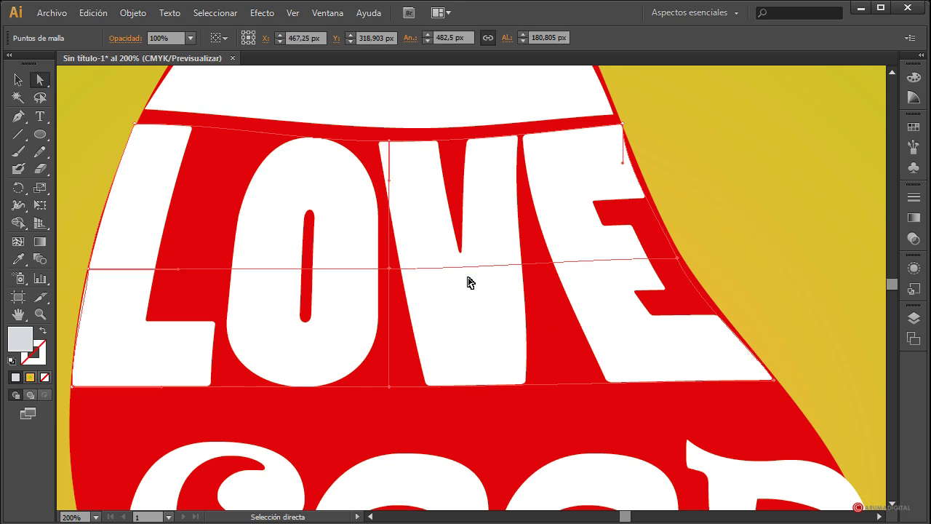
drag(389, 384, 404, 394)
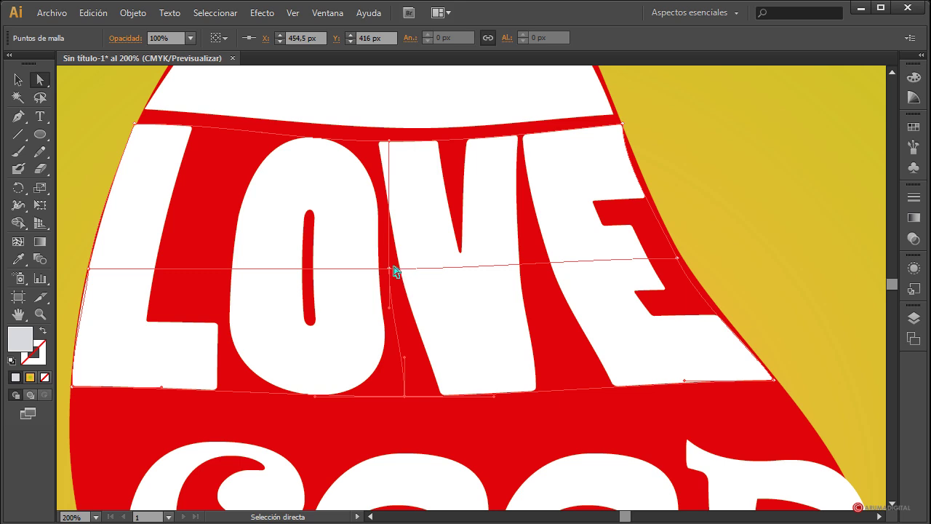
drag(393, 271, 396, 274)
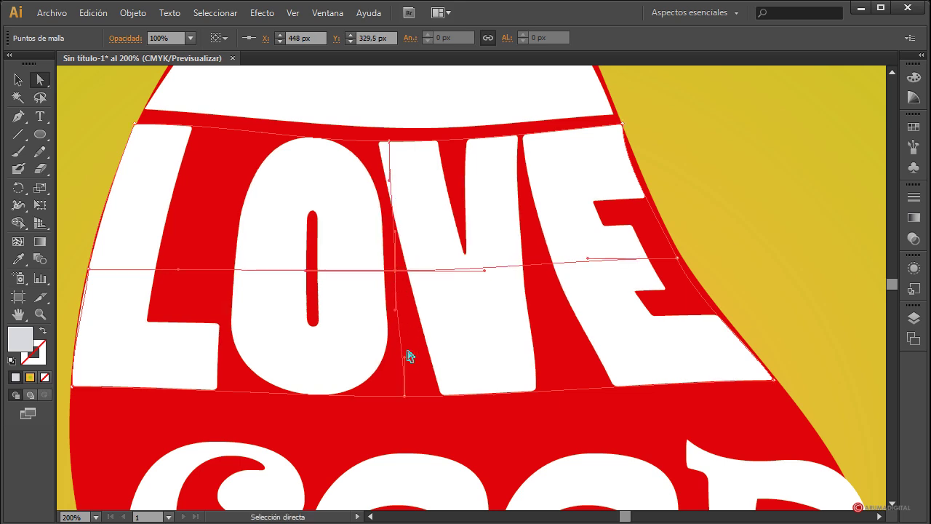
drag(406, 361, 399, 357)
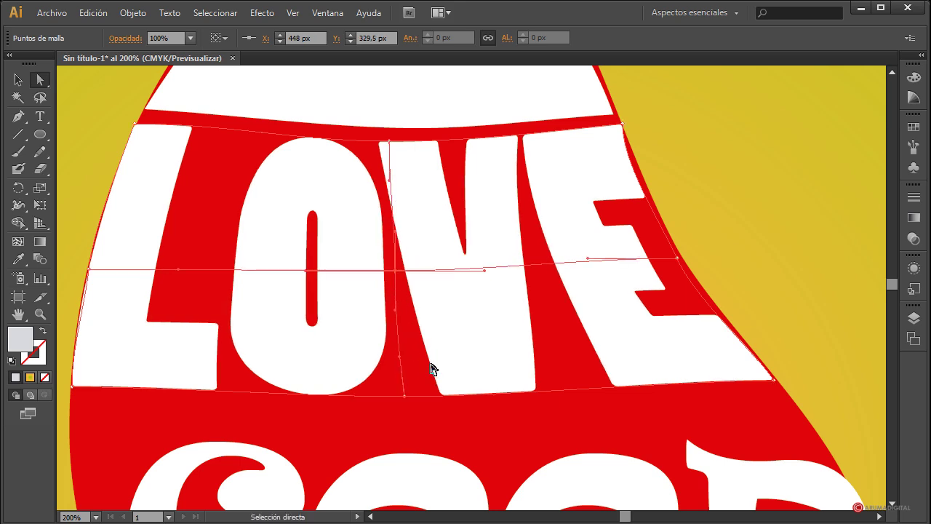
- Tilt the upper-right handle of "LOVE" along the red outline and nudge its mesh point left to X 600,5 px
scroll(432, 316, up, 1)
scroll(432, 315, up, 1)
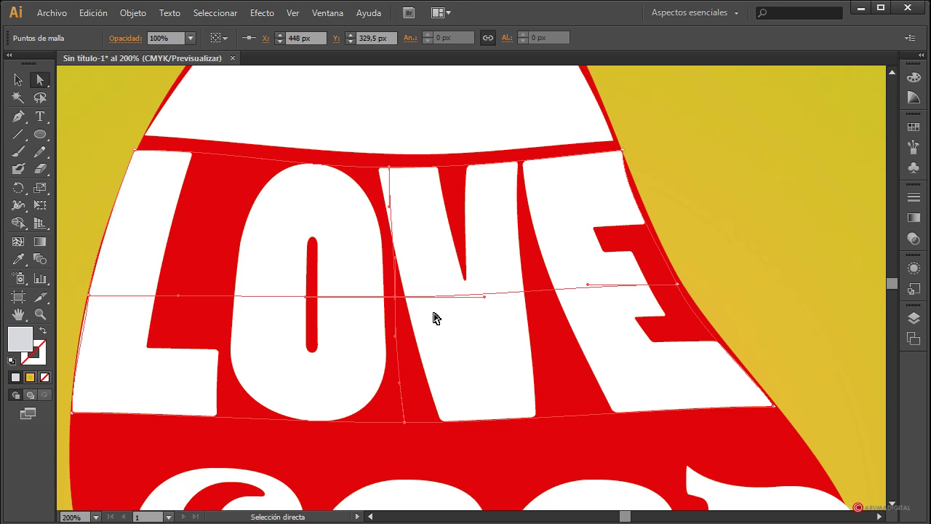
drag(624, 154, 637, 186)
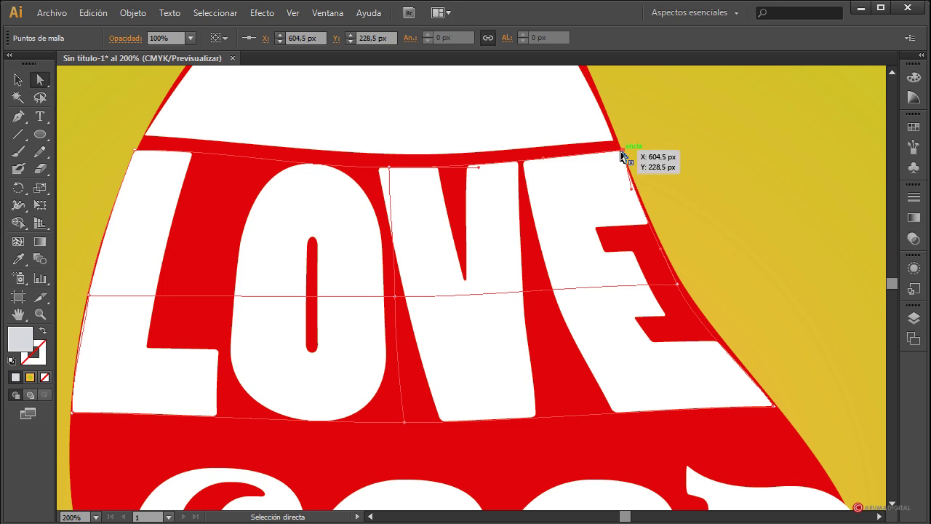
drag(624, 155, 618, 151)
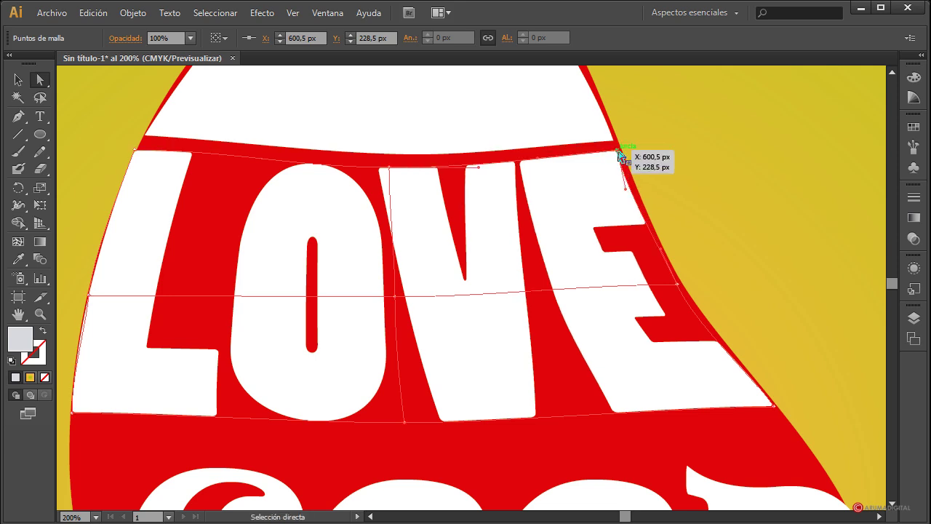
- Move "GOOD" up and left to center it in the red shape, leaving space above "DESIGN"
scroll(477, 331, down, 4)
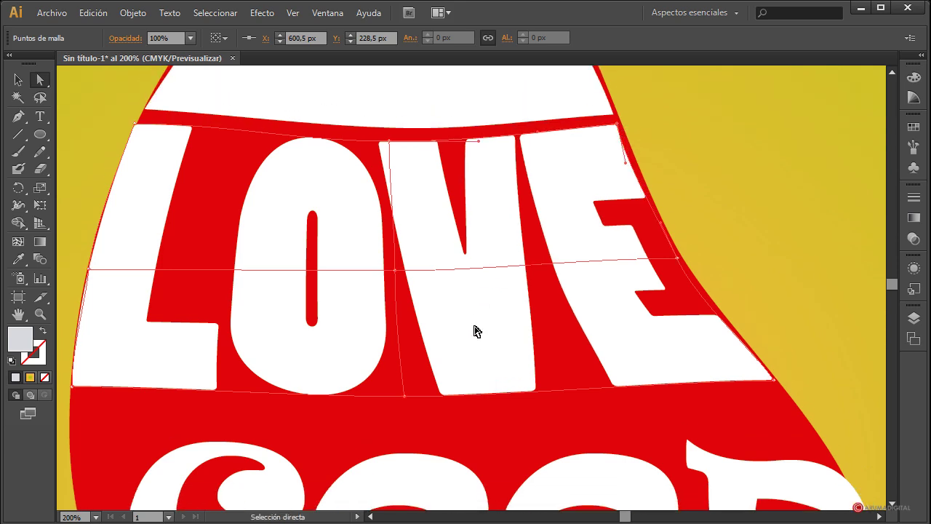
scroll(476, 331, down, 3)
scroll(477, 331, down, 10)
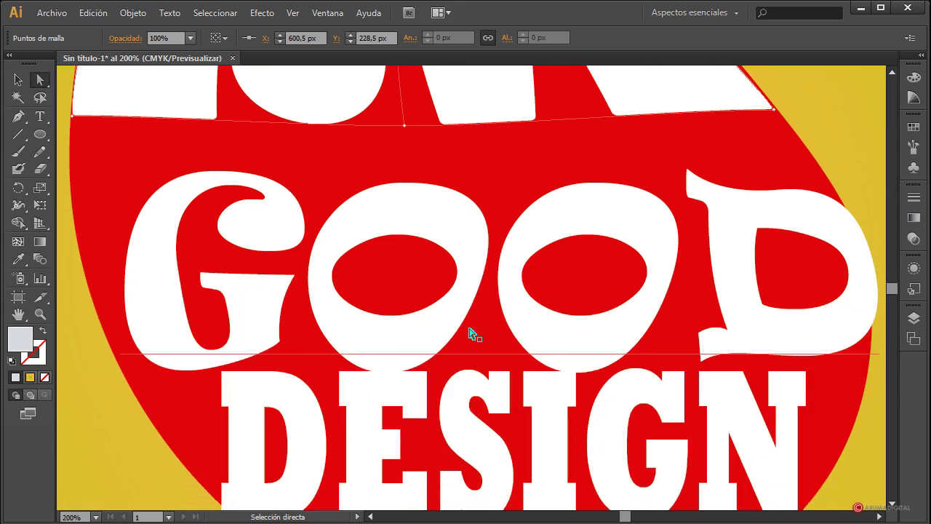
scroll(472, 333, up, 1)
click(162, 206)
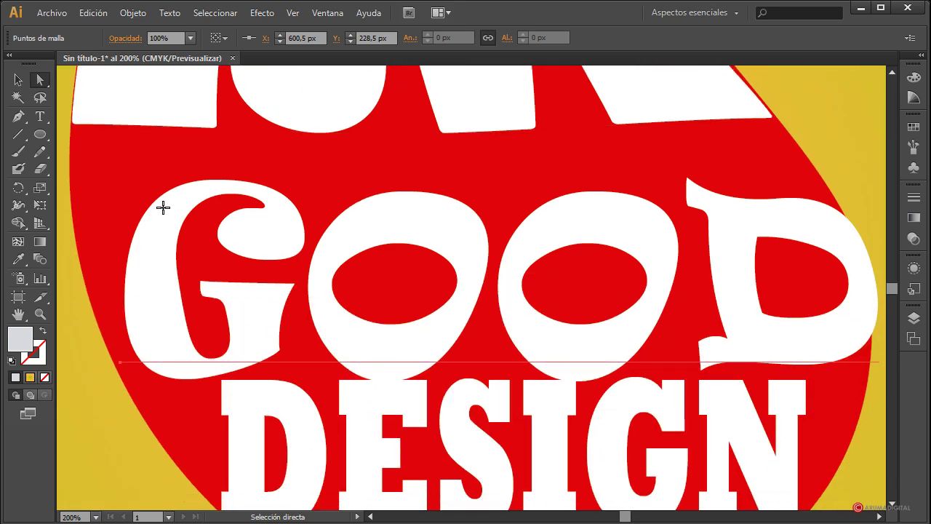
drag(162, 282, 139, 243)
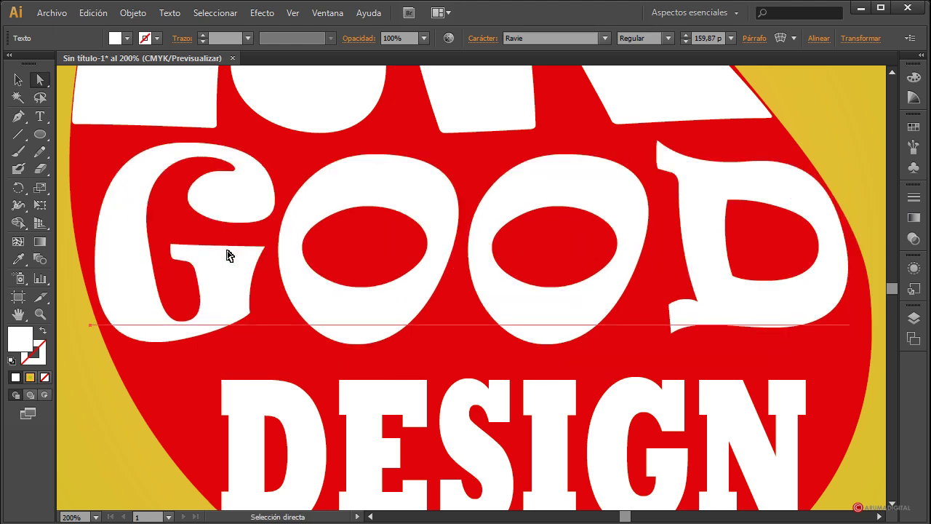
- Apply an envelope distortion mesh with 2 rows and 2 columns to "GOOD"
scroll(227, 256, down, 3)
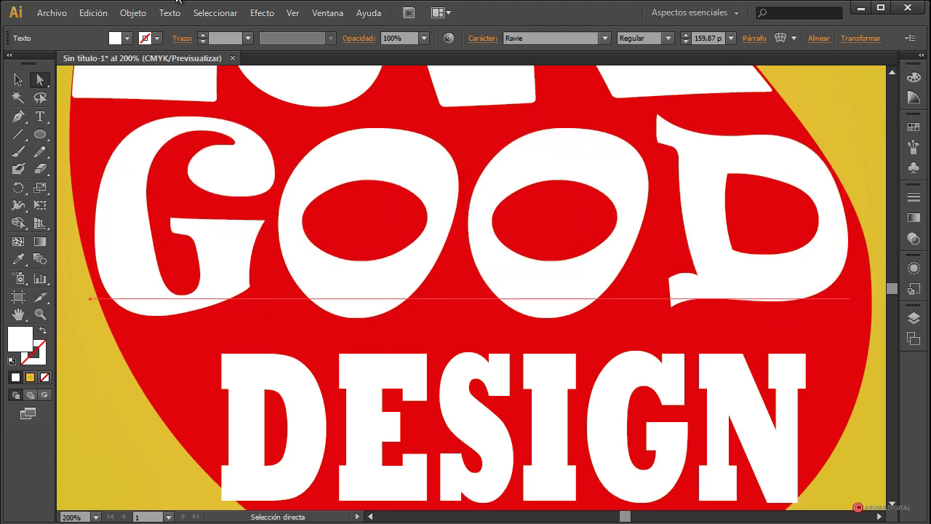
click(142, 14)
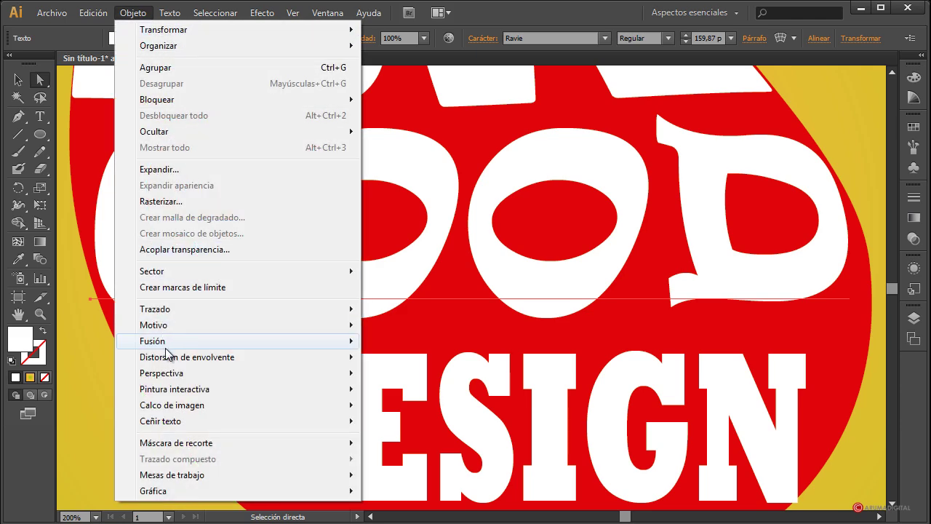
mouse_move(166, 356)
click(429, 371)
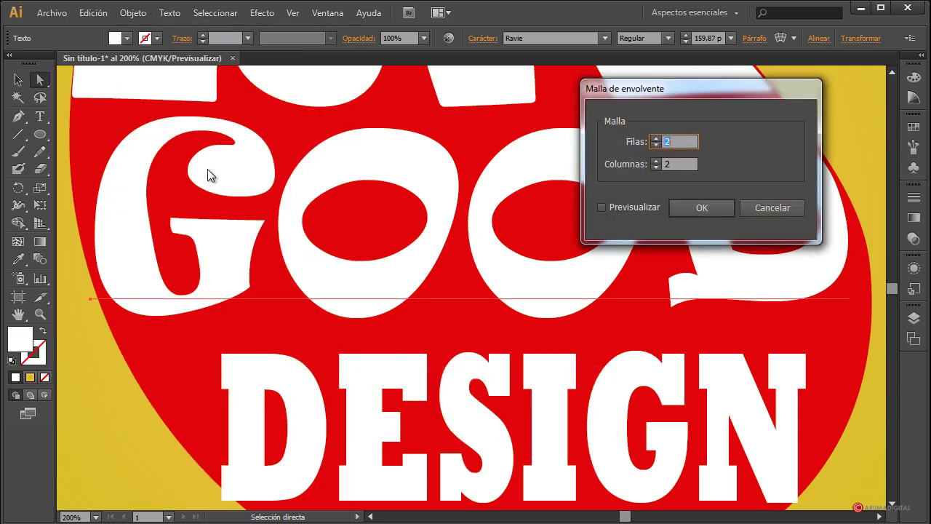
click(703, 208)
- Move the upper-left, middle-left and lower-left mesh points of "GOOD" onto the red shape's left outline, following its curve
scroll(133, 190, up, 1)
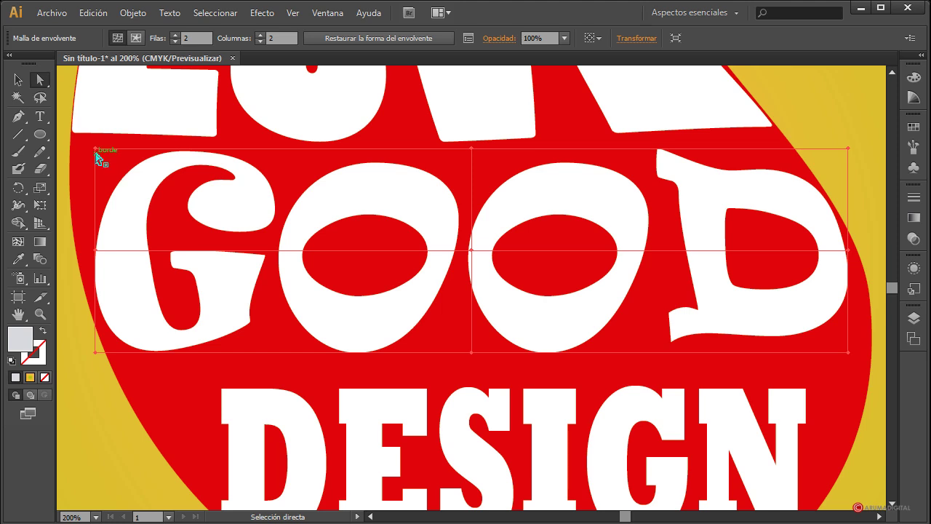
mouse_move(97, 157)
mouse_down()
mouse_move(68, 152)
mouse_move(104, 149)
mouse_up()
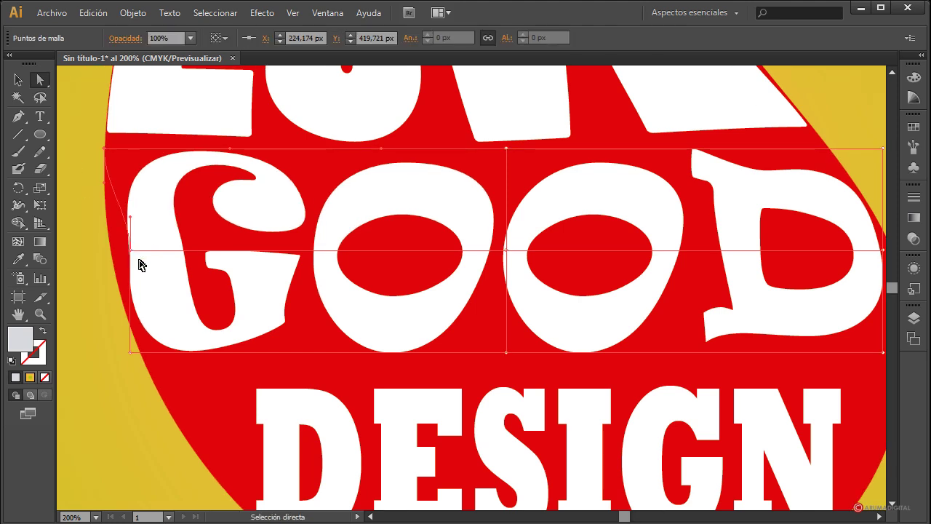
mouse_move(131, 251)
mouse_down()
mouse_move(118, 262)
mouse_move(112, 251)
mouse_up()
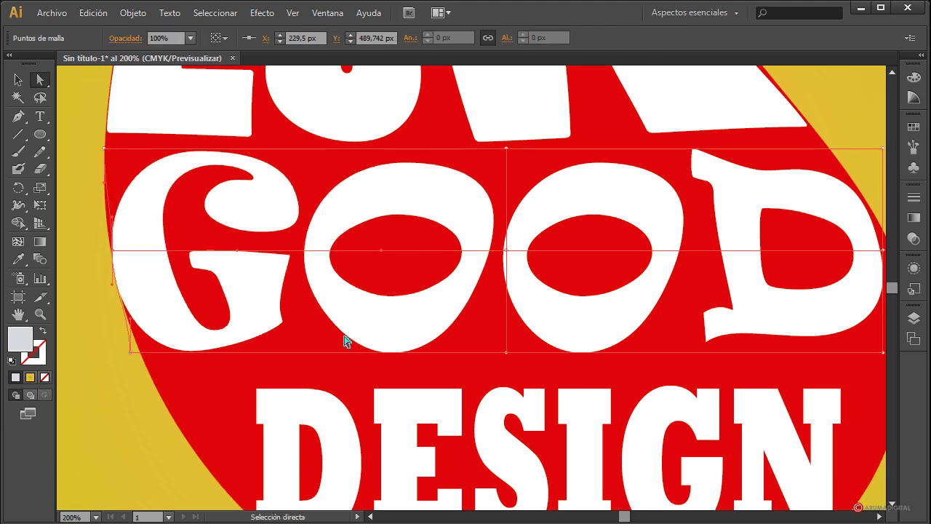
scroll(363, 351, down, 1)
mouse_move(129, 335)
mouse_down()
mouse_move(144, 362)
mouse_move(128, 326)
mouse_up()
drag(144, 362, 154, 363)
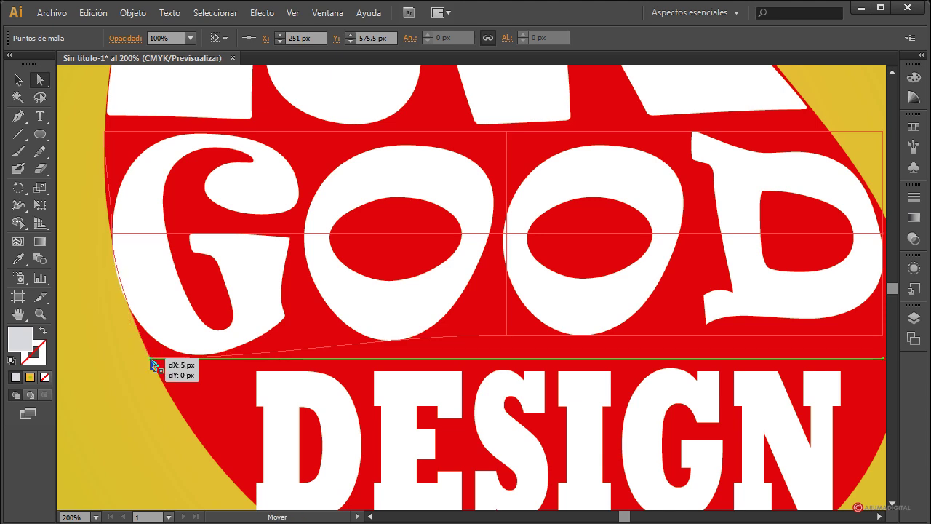
- Raise the bottom-middle mesh point of "GOOD" slightly and pull its lower-right point out to the red outline
scroll(465, 365, up, 2)
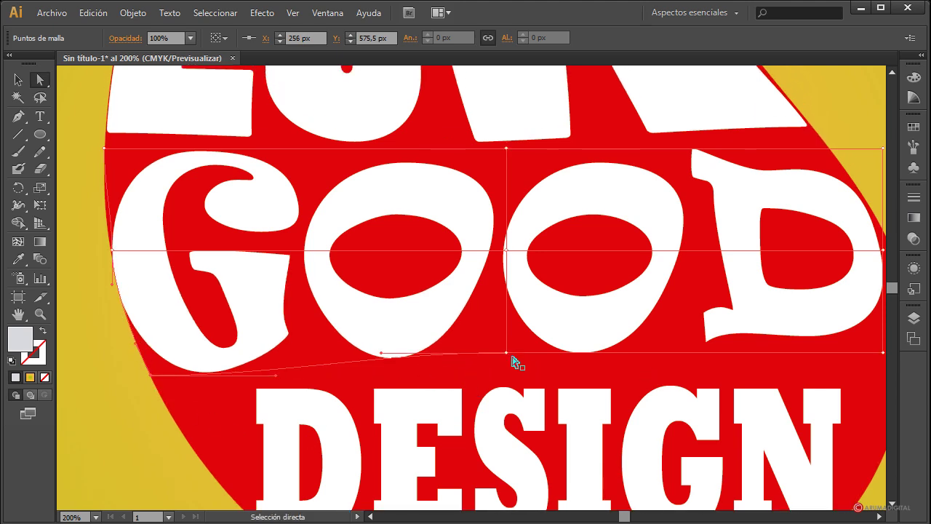
drag(507, 353, 509, 339)
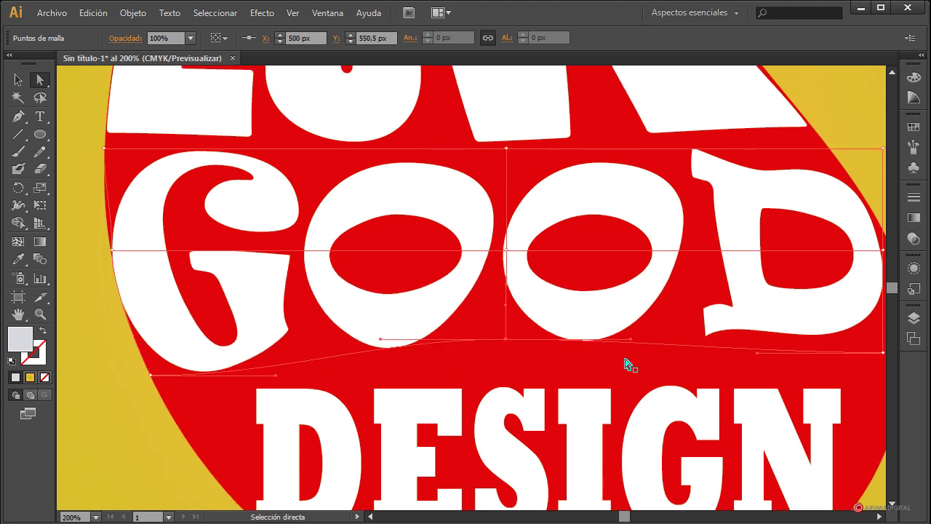
scroll(625, 364, down, 1)
drag(626, 515, 622, 515)
scroll(640, 373, up, 2)
click(848, 361)
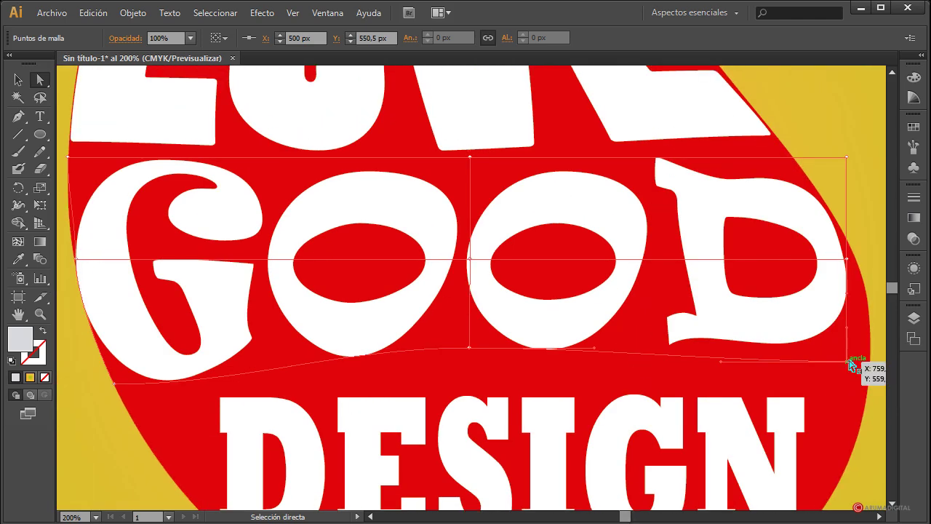
drag(848, 361, 867, 376)
scroll(866, 376, up, 2)
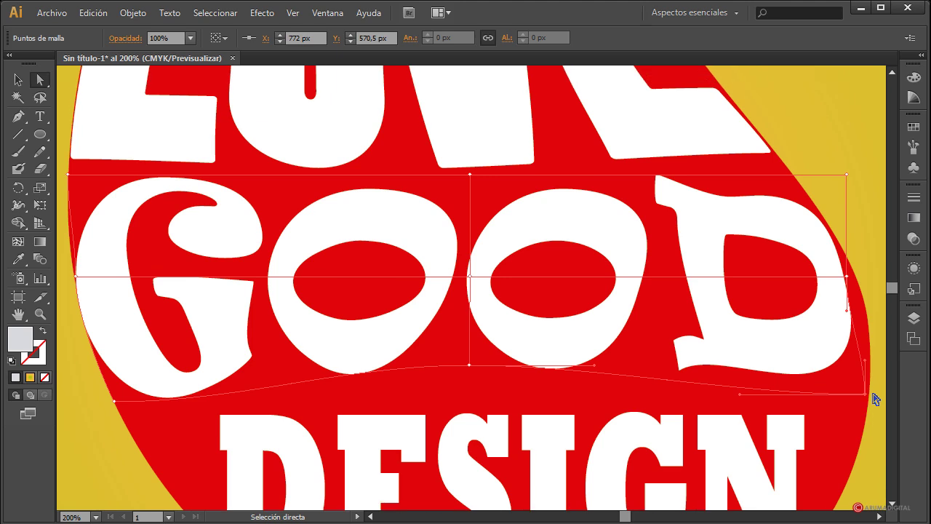
- Pull the middle-right and upper-right mesh points of "GOOD" to the red outline and align the upper-right handle with its curve
drag(849, 277, 867, 333)
drag(848, 178, 790, 178)
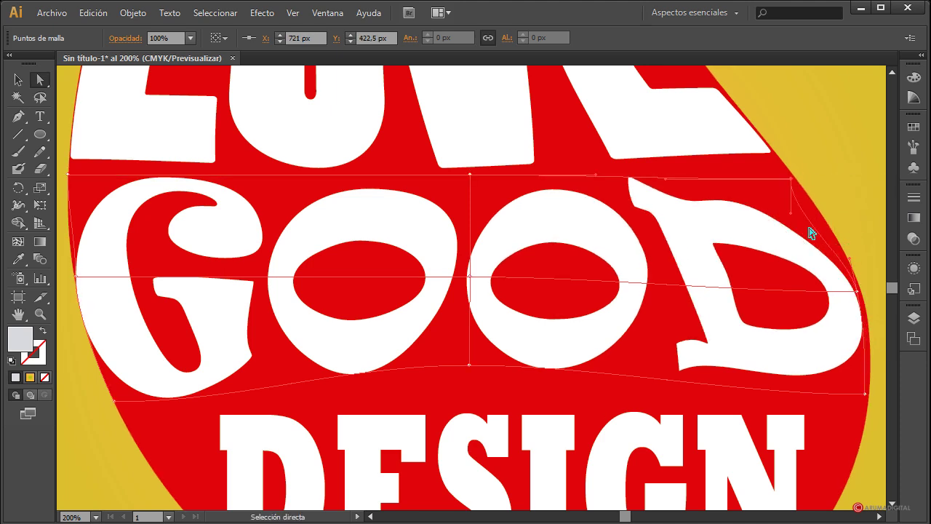
drag(792, 214, 809, 207)
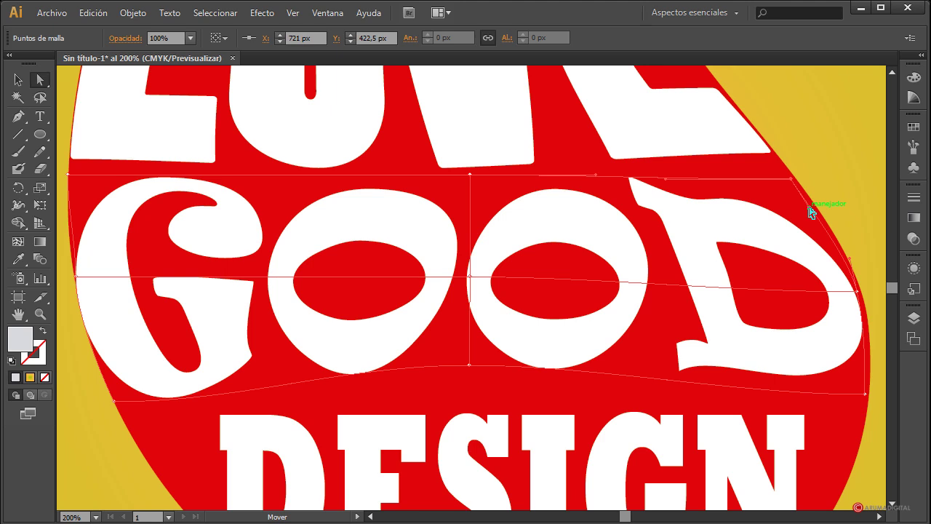
click(810, 211)
scroll(701, 353, down, 3)
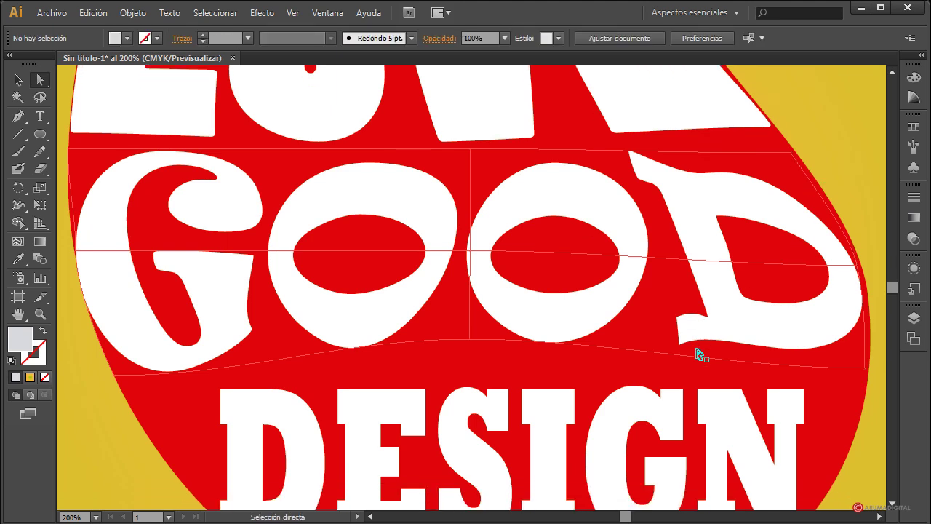
scroll(700, 354, up, 1)
click(792, 154)
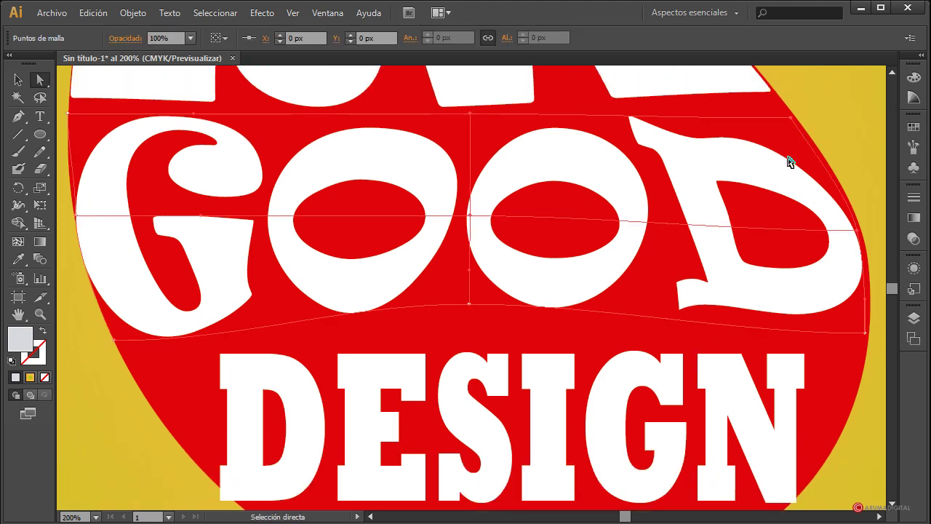
drag(813, 155, 810, 139)
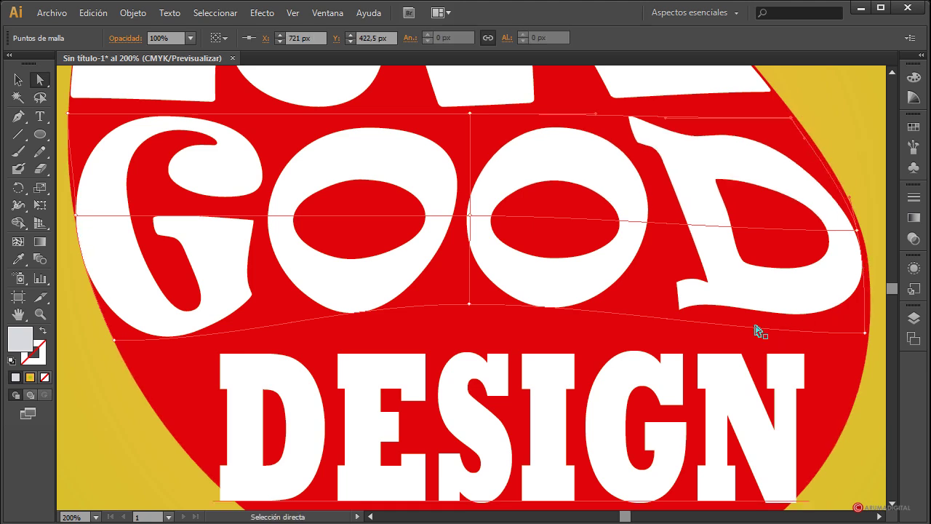
- Apply an envelope distortion mesh with 2 rows and 2 columns to "DESIGN"
scroll(717, 339, down, 2)
scroll(717, 339, down, 3)
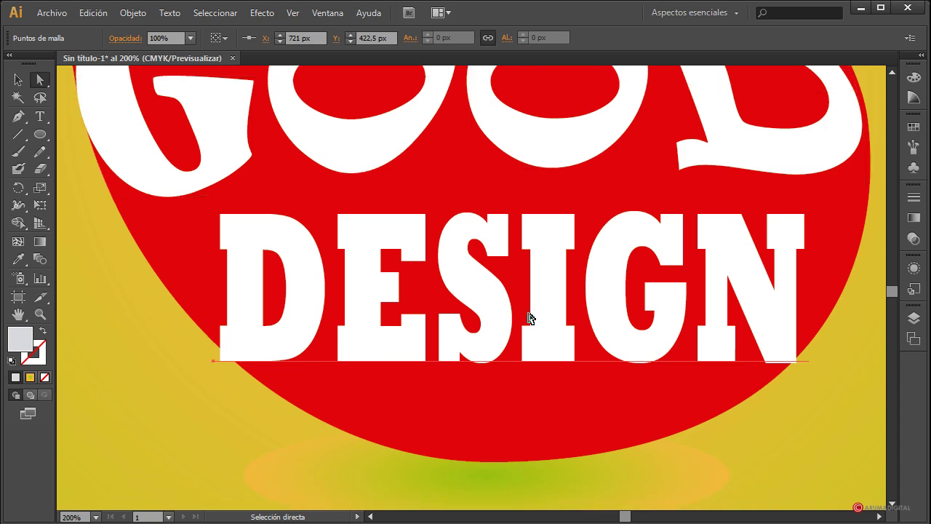
click(531, 322)
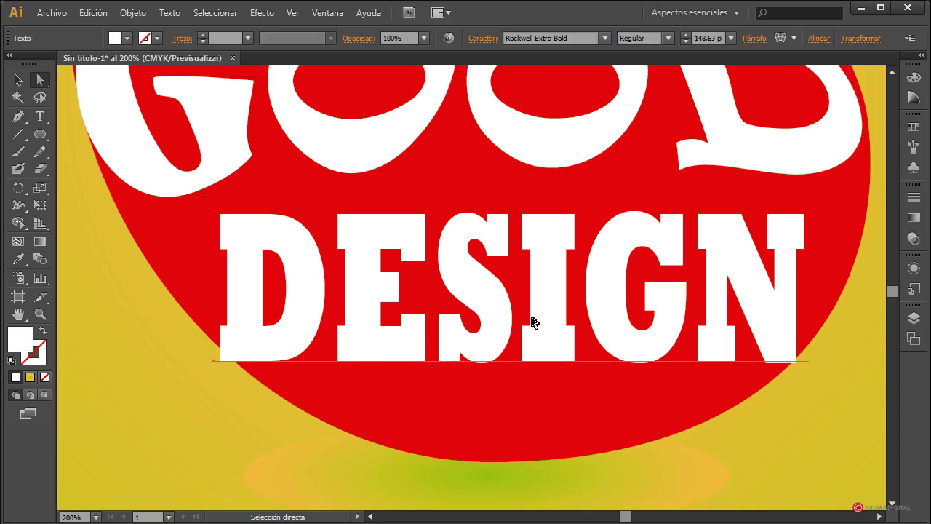
click(131, 13)
mouse_move(218, 357)
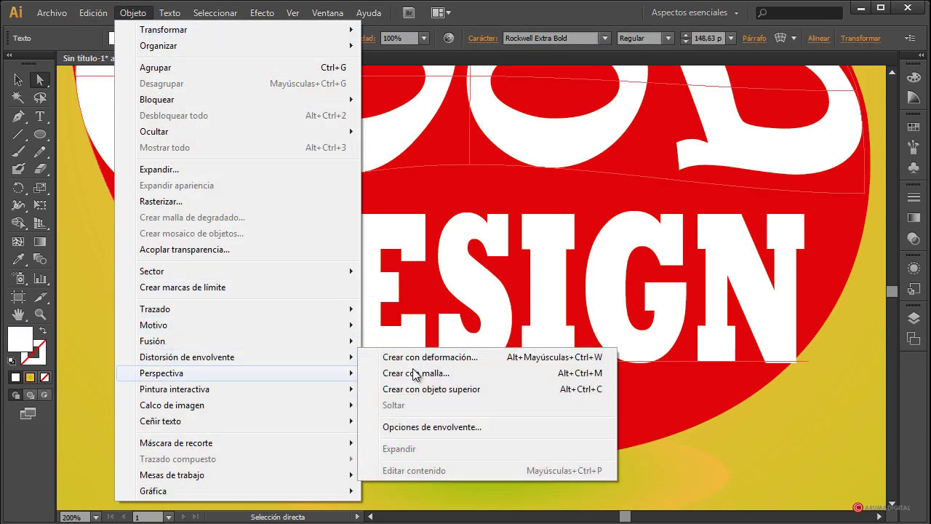
click(429, 372)
click(691, 208)
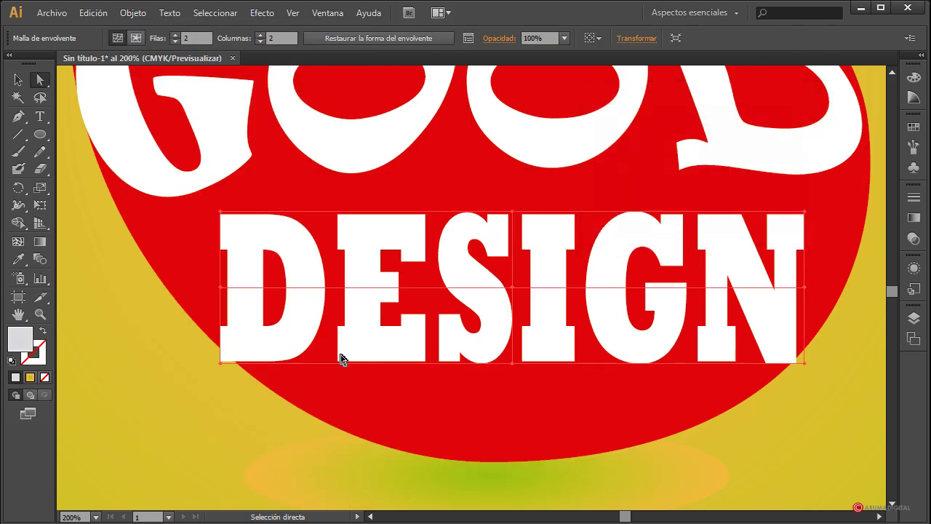
- Pull the bottom-middle and lower-right mesh points of "DESIGN" onto the red outline and align the lower-right point's bottom-edge handle with its curve
mouse_move(222, 365)
mouse_down()
mouse_move(264, 395)
mouse_move(216, 363)
mouse_move(223, 366)
mouse_up()
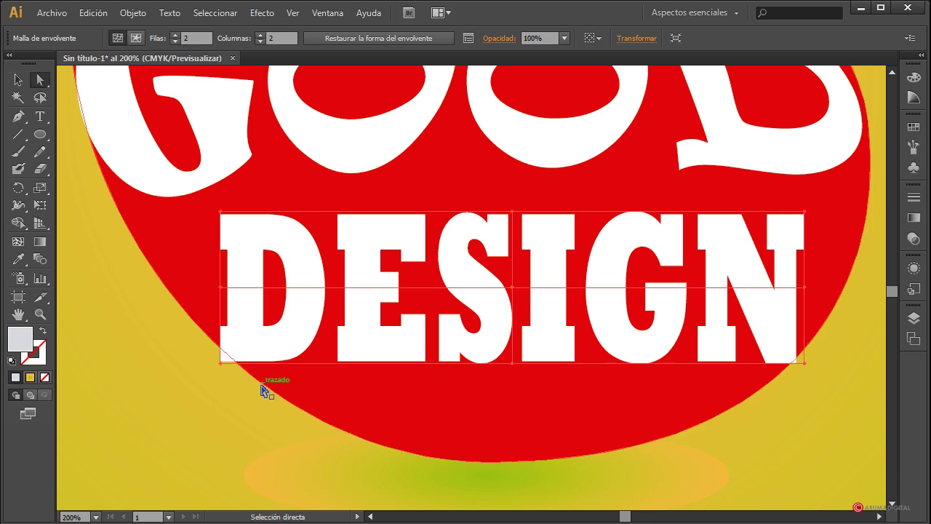
click(222, 213)
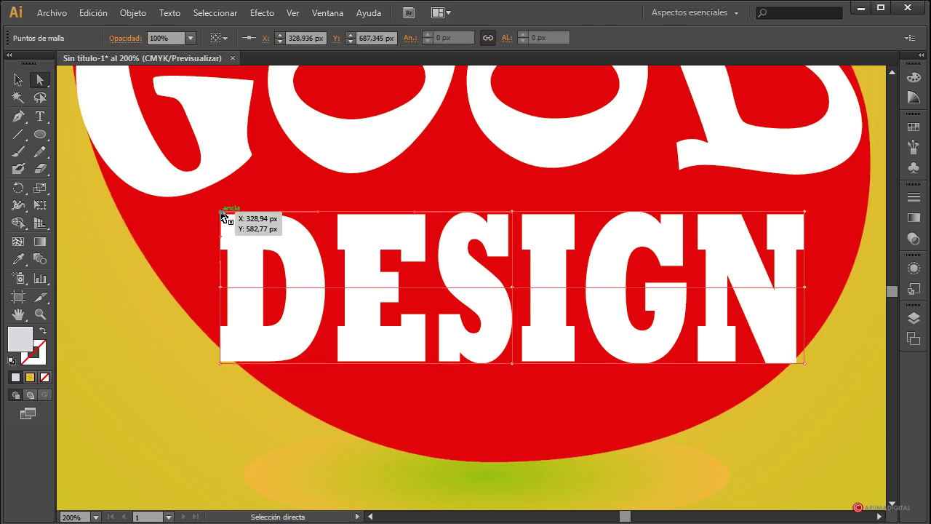
drag(512, 362, 518, 463)
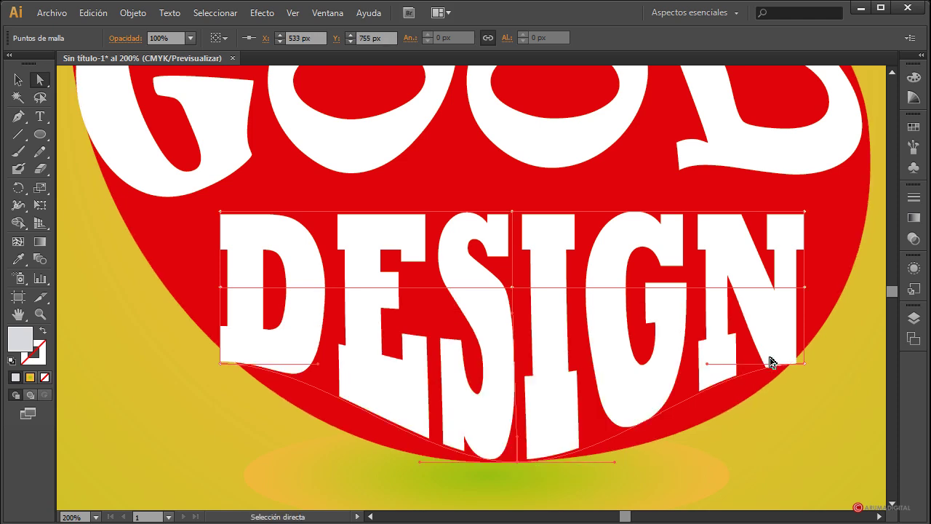
click(804, 363)
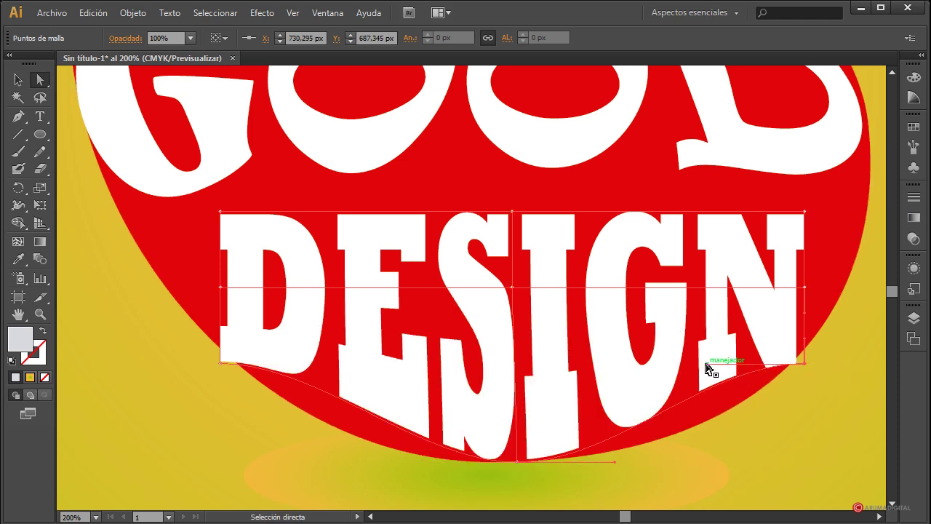
drag(706, 364, 729, 408)
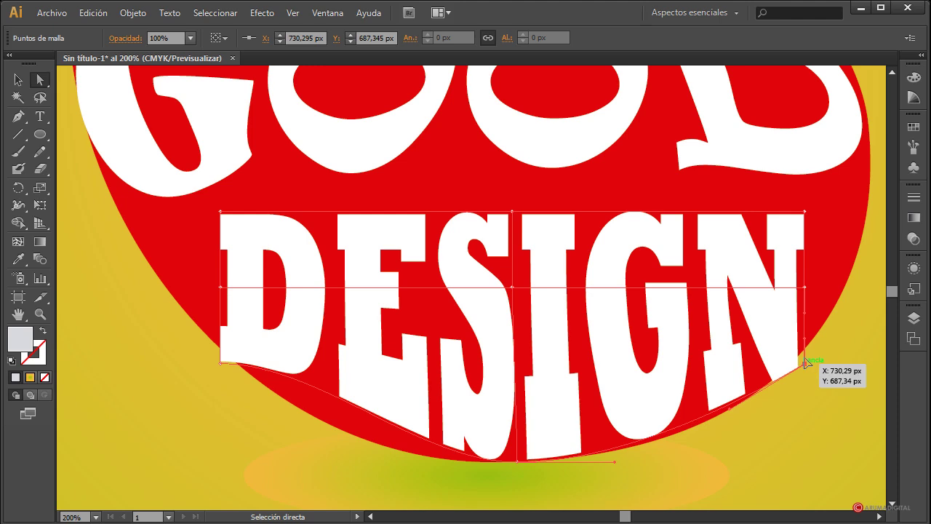
drag(804, 363, 810, 343)
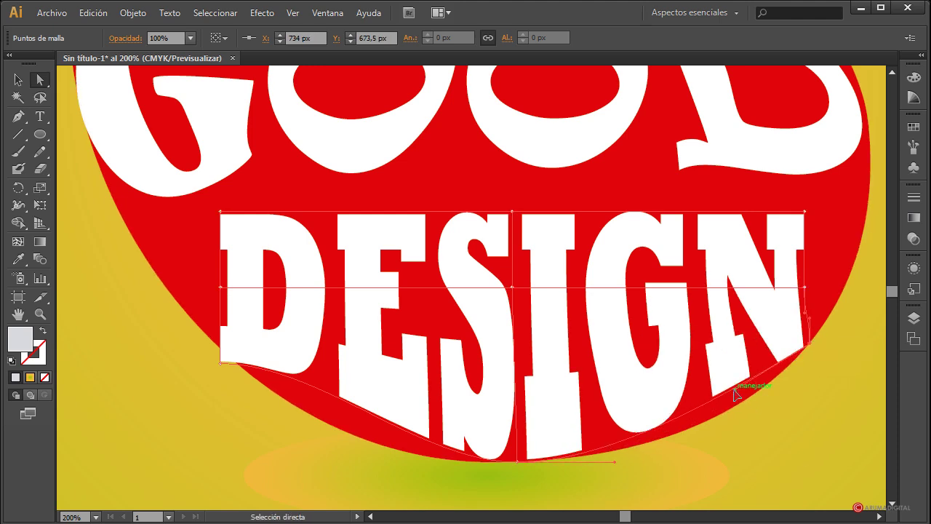
drag(735, 393, 740, 403)
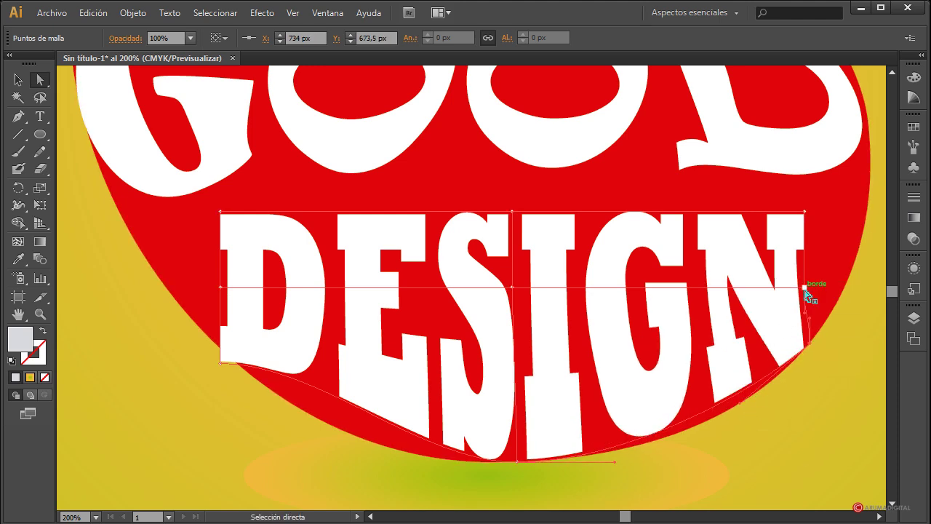
- Pull the right-side mesh points of "DESIGN" out to the red outline and raise the top-middle point, adjusting its handle
drag(805, 291, 869, 193)
drag(513, 213, 484, 181)
drag(585, 180, 590, 185)
scroll(530, 304, down, 1)
- Move the upper-left, middle-left and lower-left mesh points of "DESIGN" onto the red outline, aligning their handles with its curve
drag(221, 202, 124, 215)
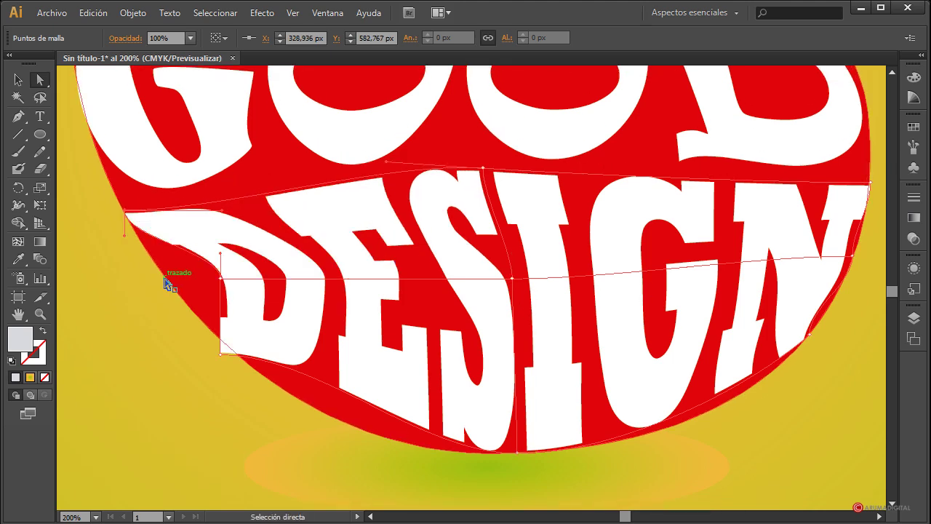
drag(221, 281, 176, 287)
drag(126, 234, 143, 240)
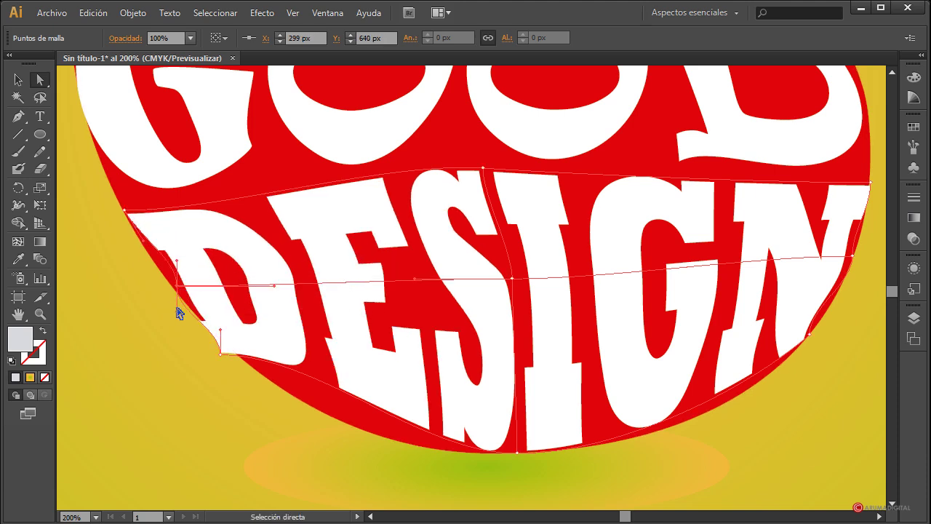
drag(178, 316, 251, 360)
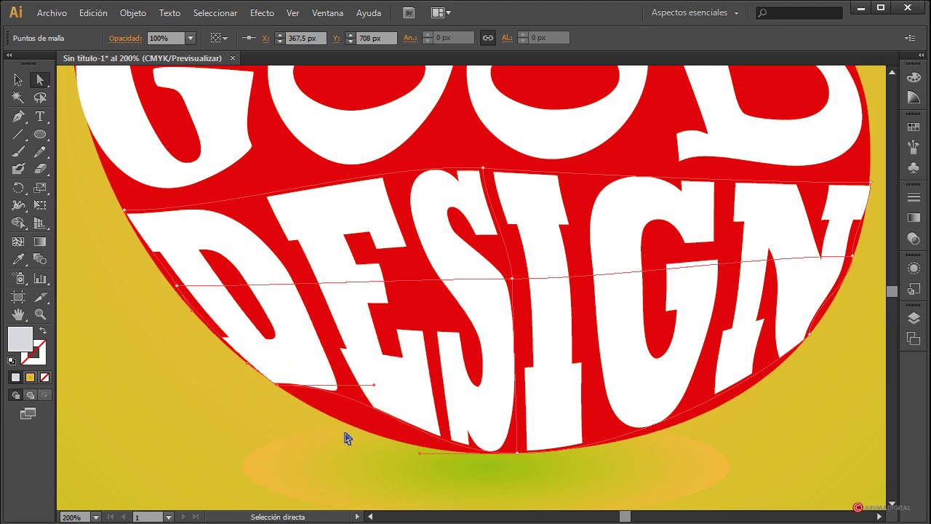
drag(373, 389, 353, 415)
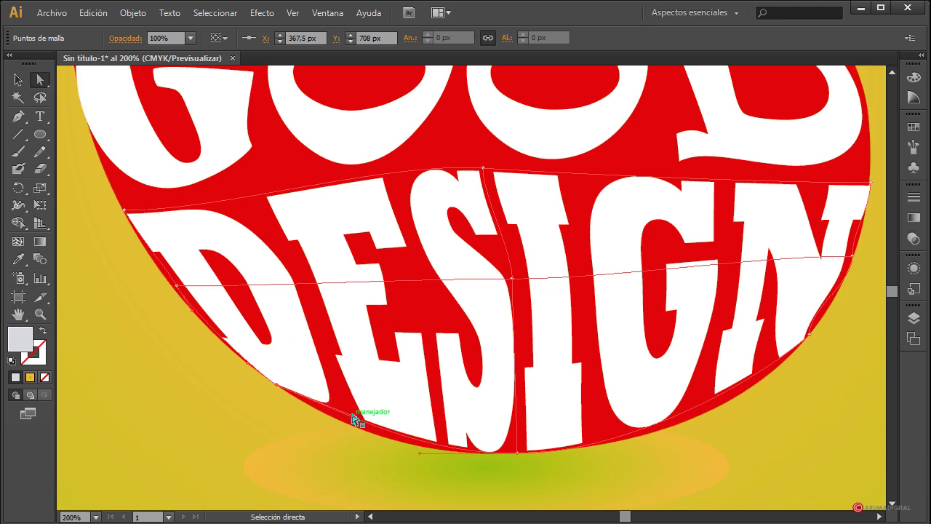
drag(355, 420, 377, 426)
- Adjust the horizontal handles in the left half of the "DESIGN" mesh's middle row and tilt the upper-left point's top-edge handle upward
click(179, 286)
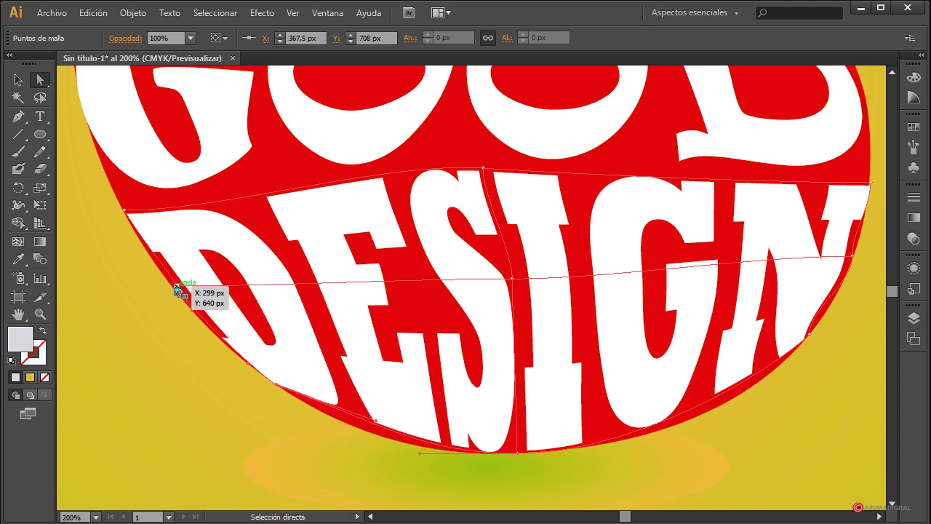
mouse_move(275, 287)
mouse_down()
mouse_move(307, 284)
mouse_move(294, 282)
mouse_up()
drag(414, 282, 398, 282)
key(ctrl+shift+a)
click(266, 208)
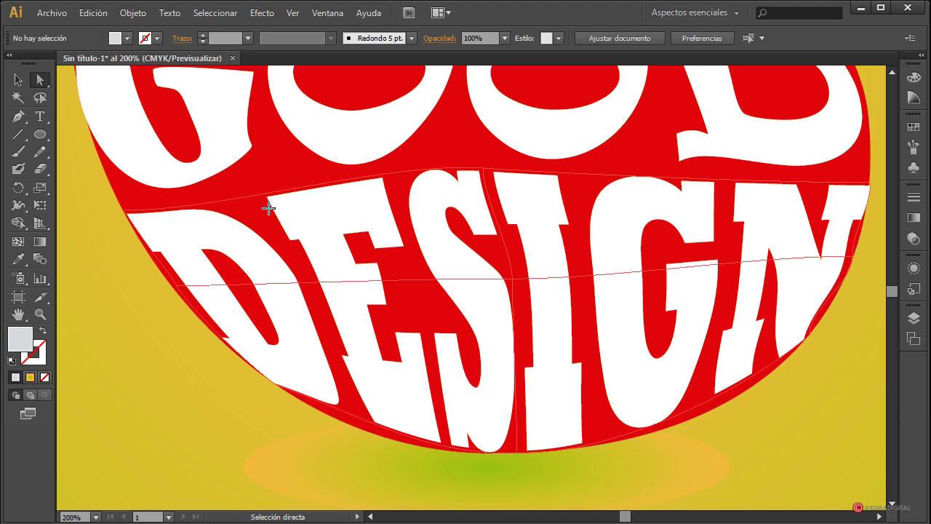
key(ctrl+shift+a)
click(158, 206)
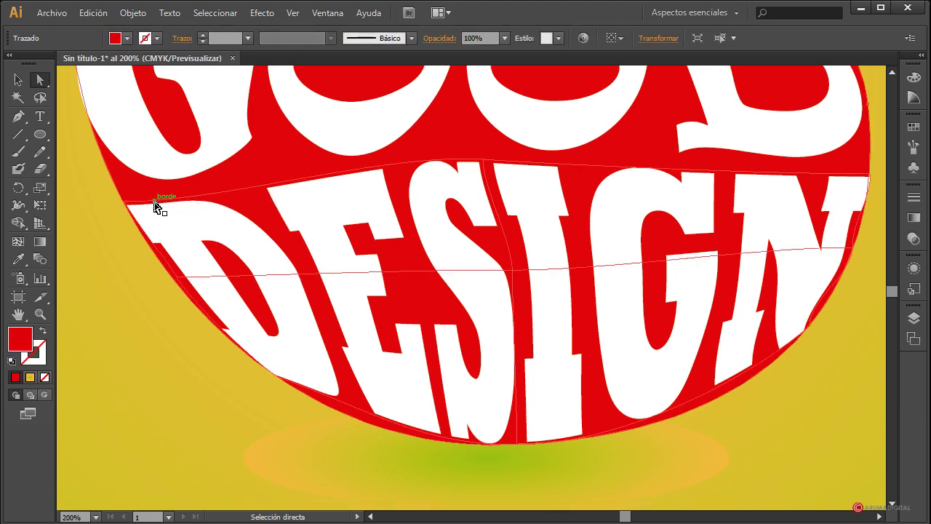
click(144, 207)
drag(222, 207, 233, 194)
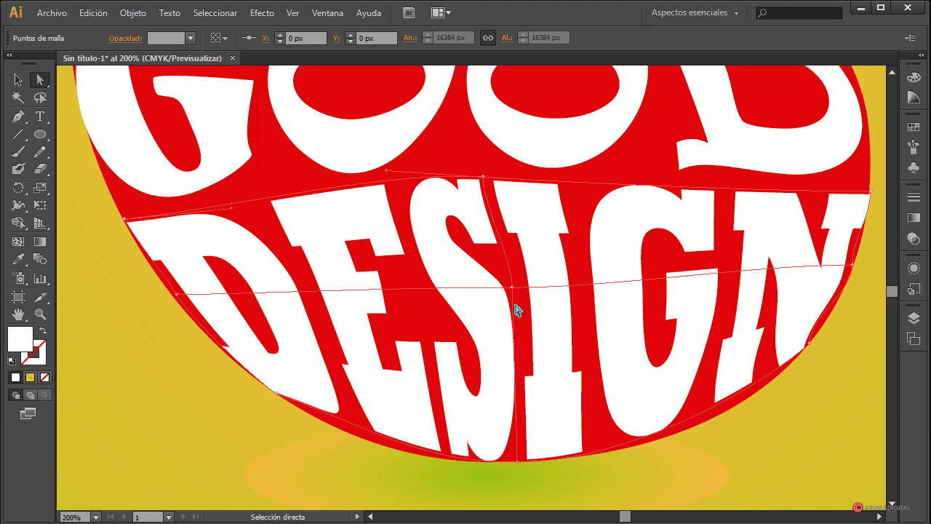
- Shift the central mesh point of "DESIGN" slightly left and adjust the upper and left handles of the bottom-middle point
drag(512, 287, 503, 295)
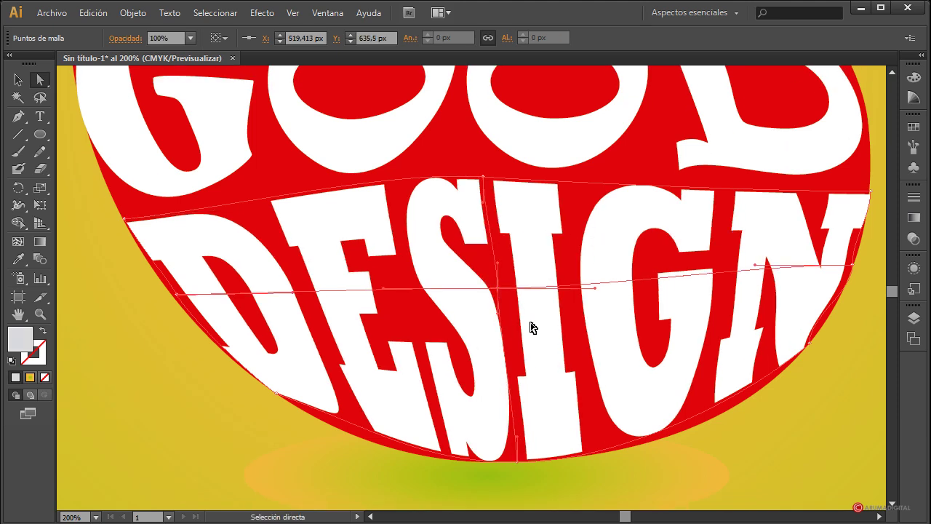
scroll(534, 327, down, 3)
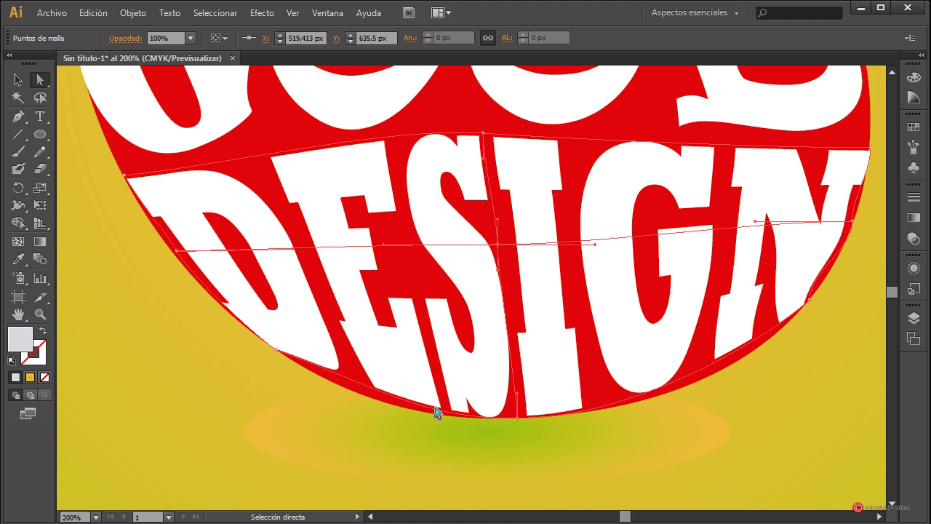
click(518, 419)
drag(517, 396, 514, 391)
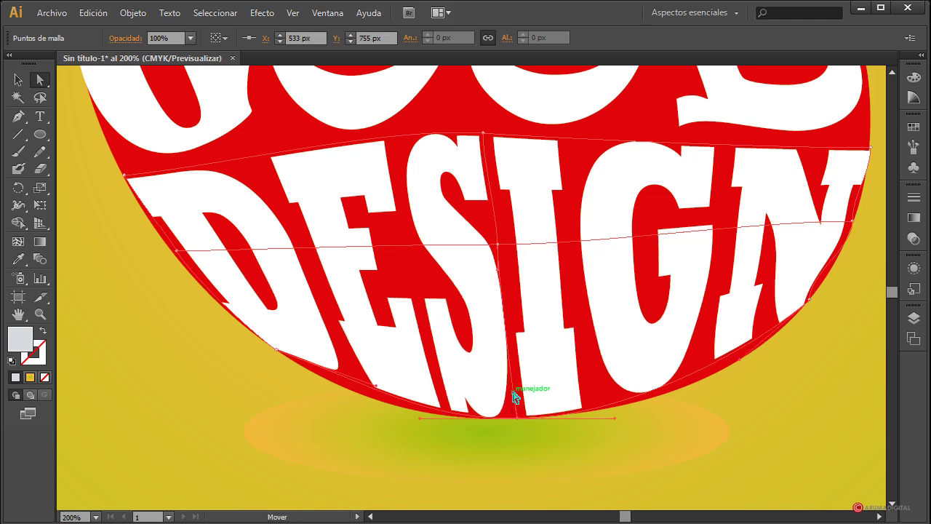
drag(422, 420, 412, 418)
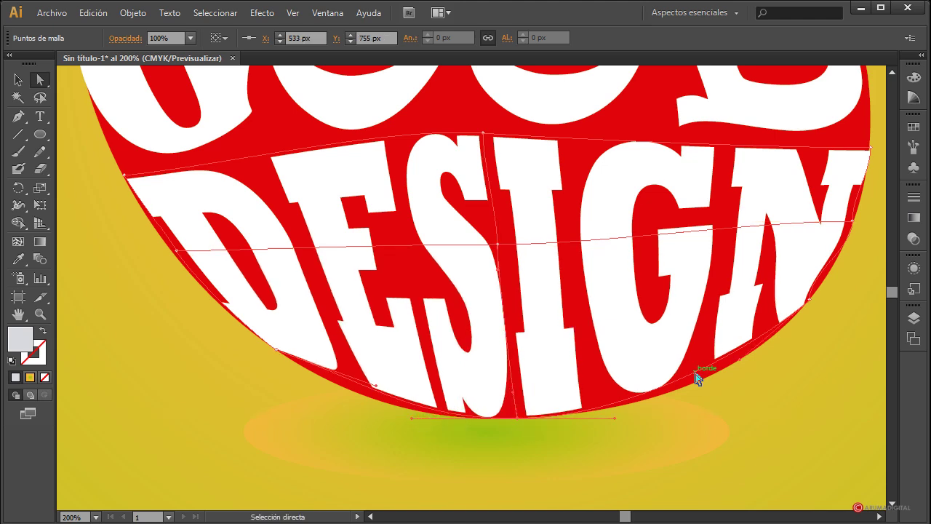
- Align the lower-right and middle-right handles of "DESIGN" with the red outline and nudge its upper-right mesh point slightly inward
scroll(700, 376, up, 2)
click(809, 326)
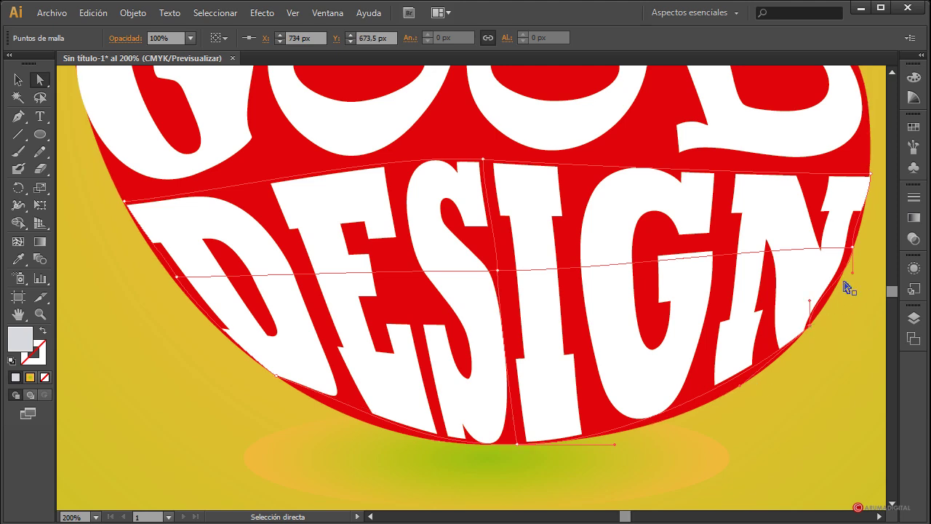
drag(810, 304, 836, 283)
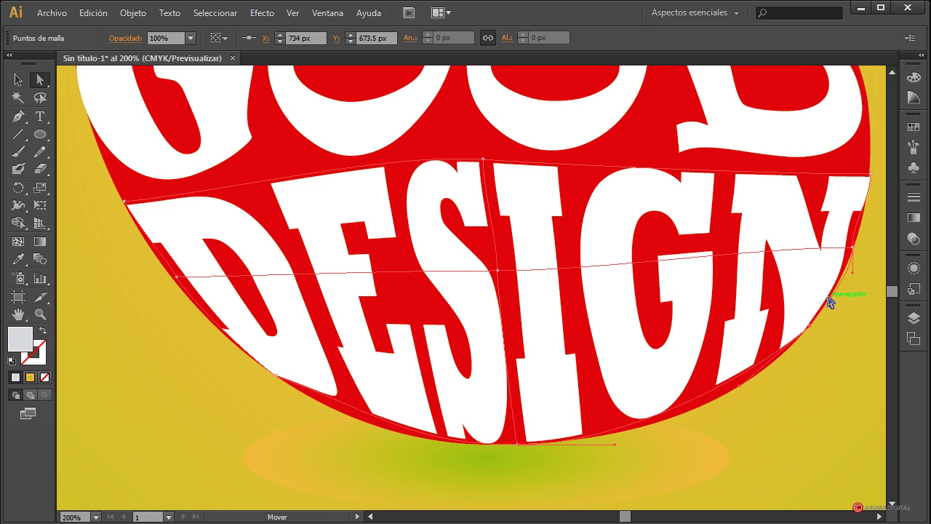
drag(853, 270, 846, 276)
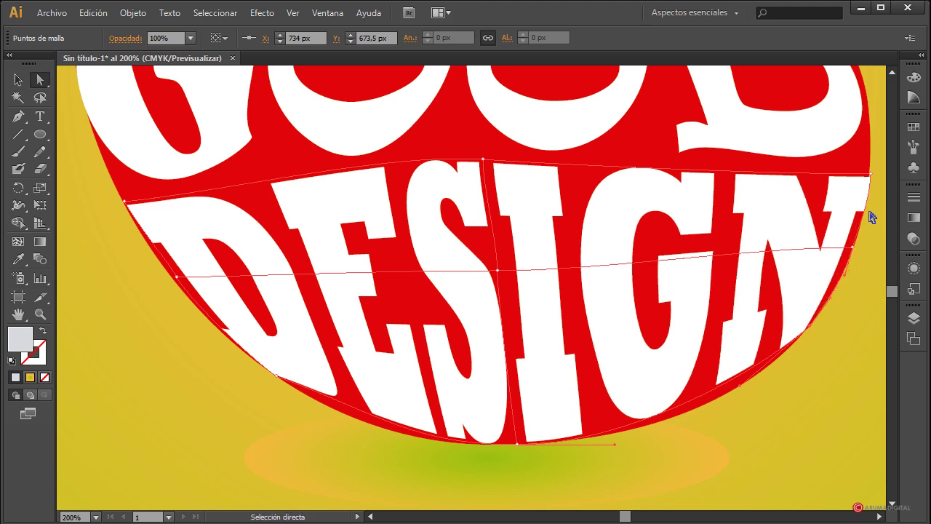
scroll(872, 217, up, 1)
click(870, 186)
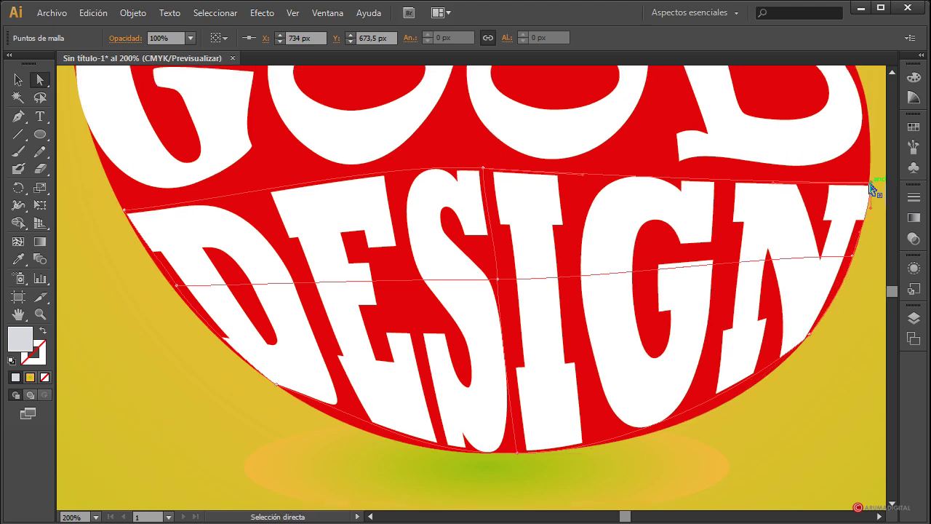
drag(870, 186, 865, 186)
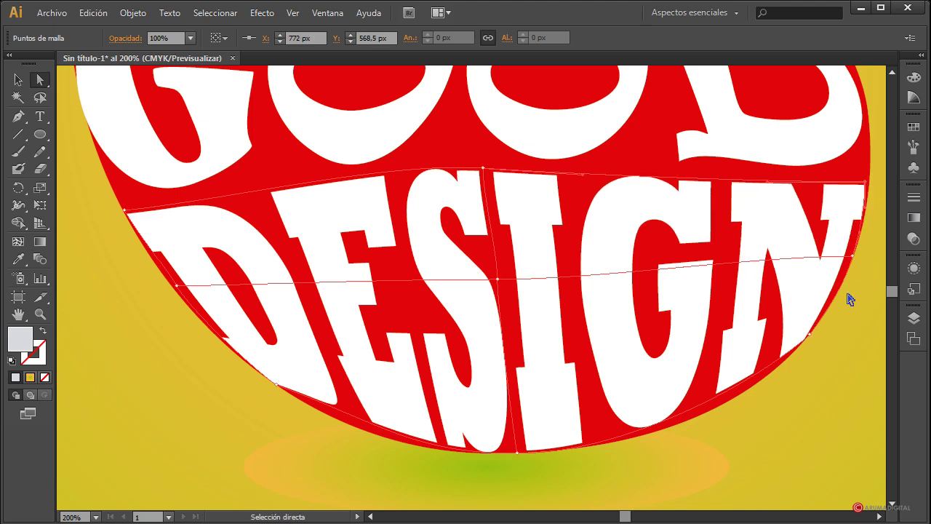
- Delete the distorted white envelope object above "LOVE" at the top of the red shape
scroll(846, 299, up, 2)
scroll(840, 306, down, 3)
scroll(182, 439, down, 2)
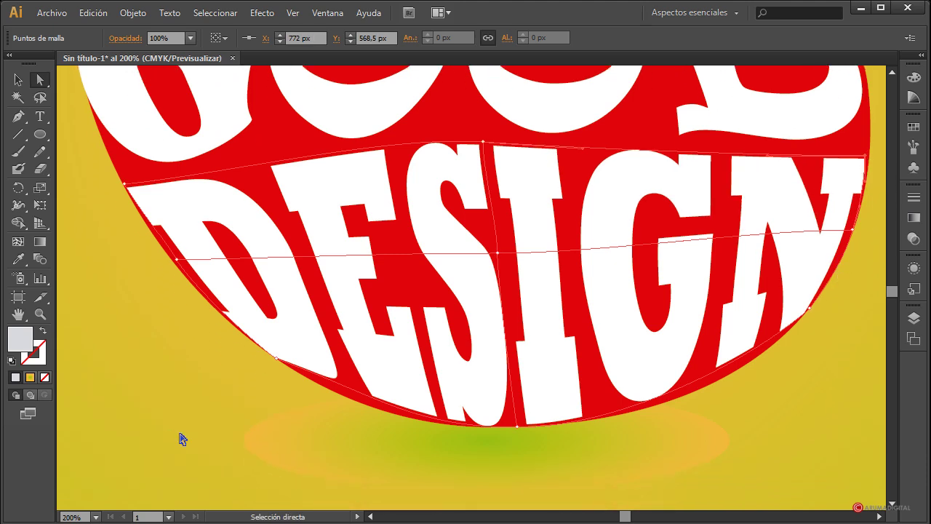
click(96, 517)
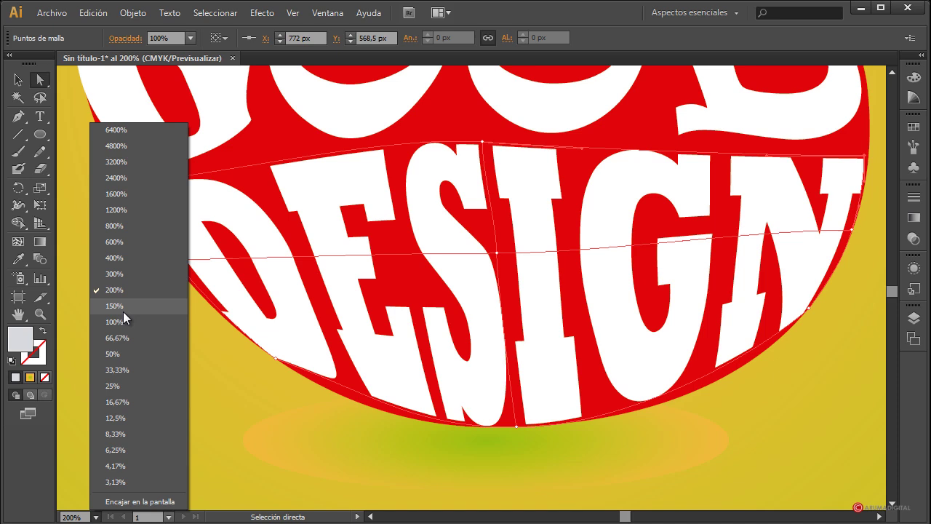
click(113, 354)
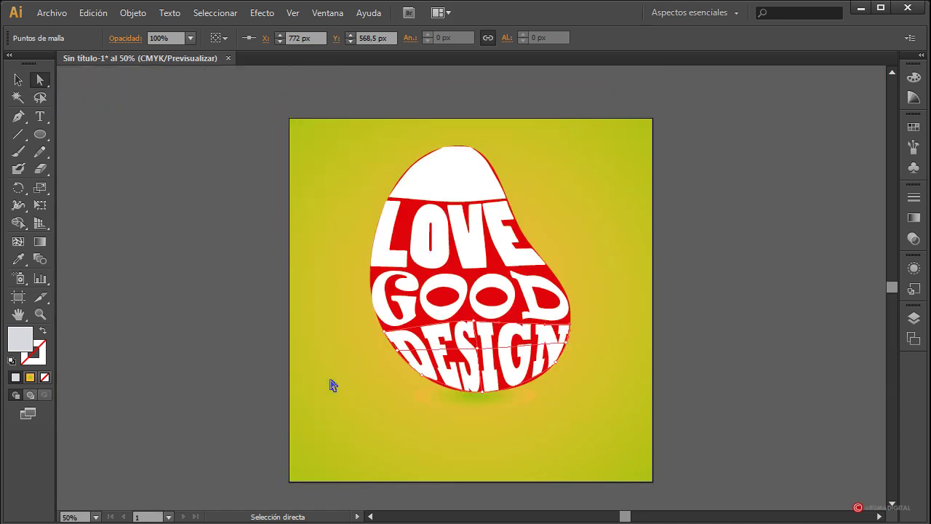
key(v)
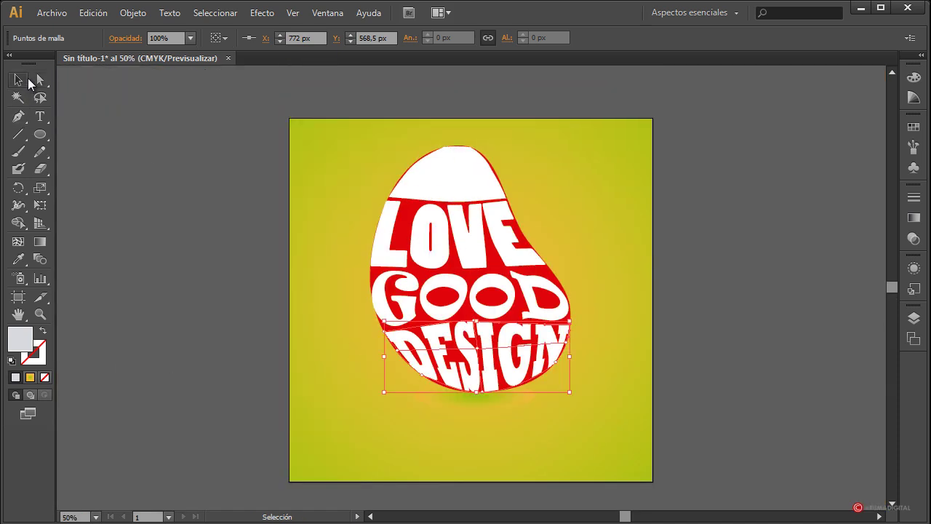
key(ctrl+shift+a)
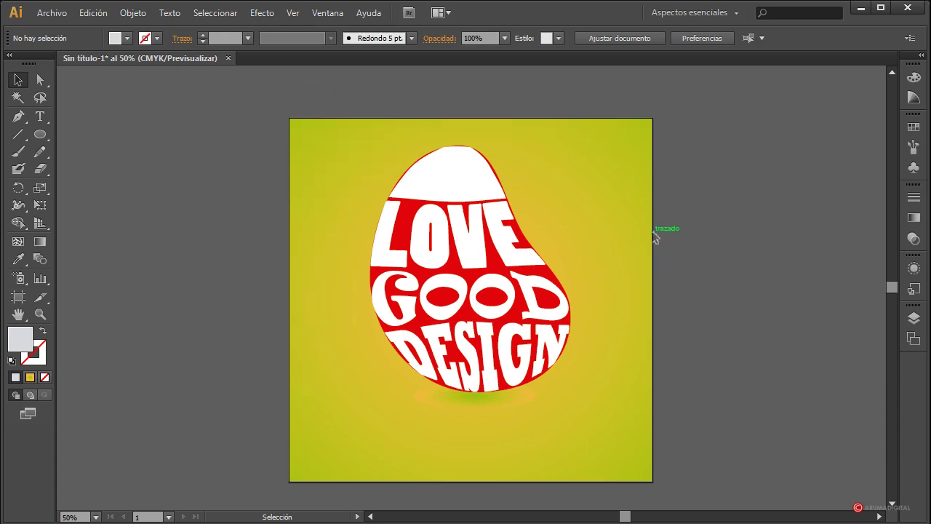
click(488, 195)
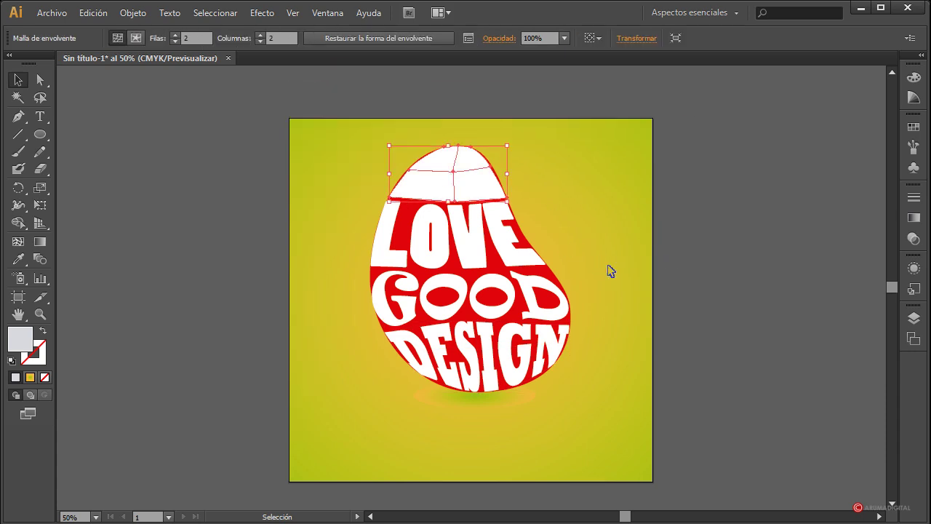
key(Delete)
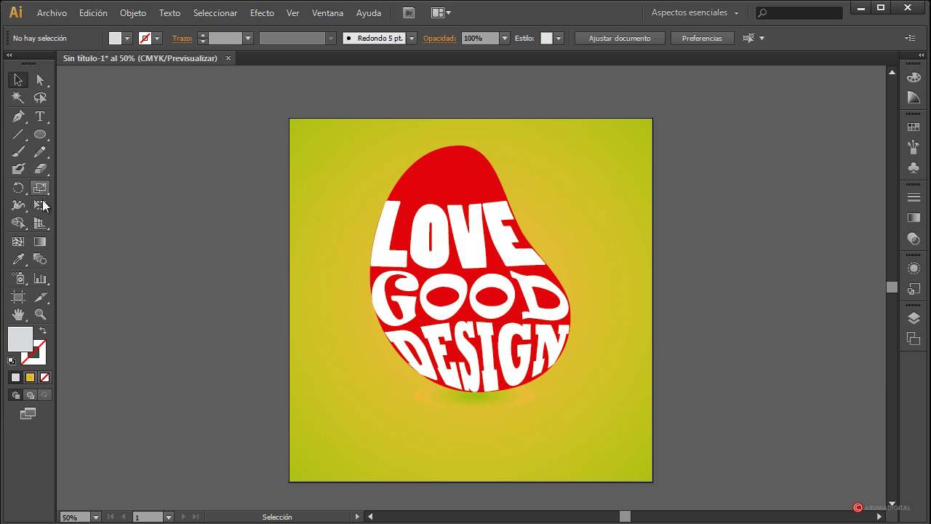
- Add the text "we" in Rockwell Extra Bold beside the red shape and fill it white
click(36, 119)
click(311, 355)
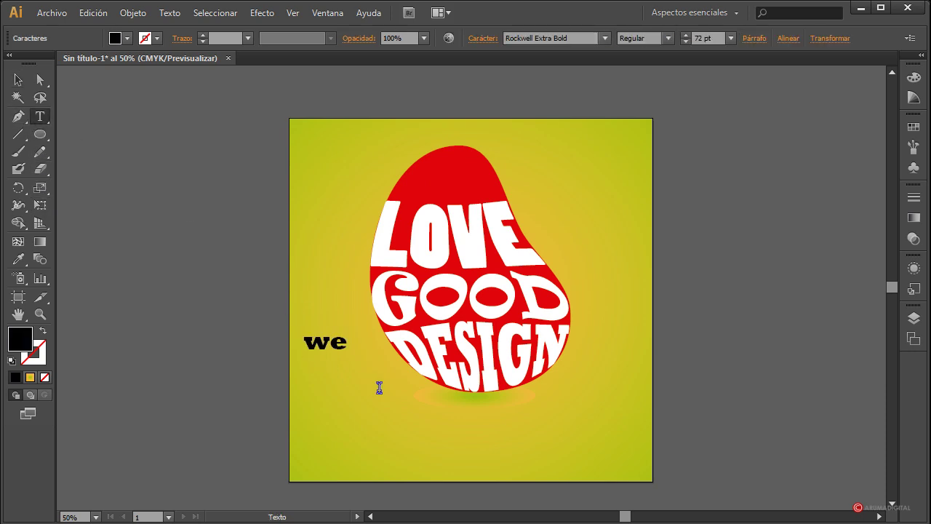
text(we)
drag(342, 343, 262, 333)
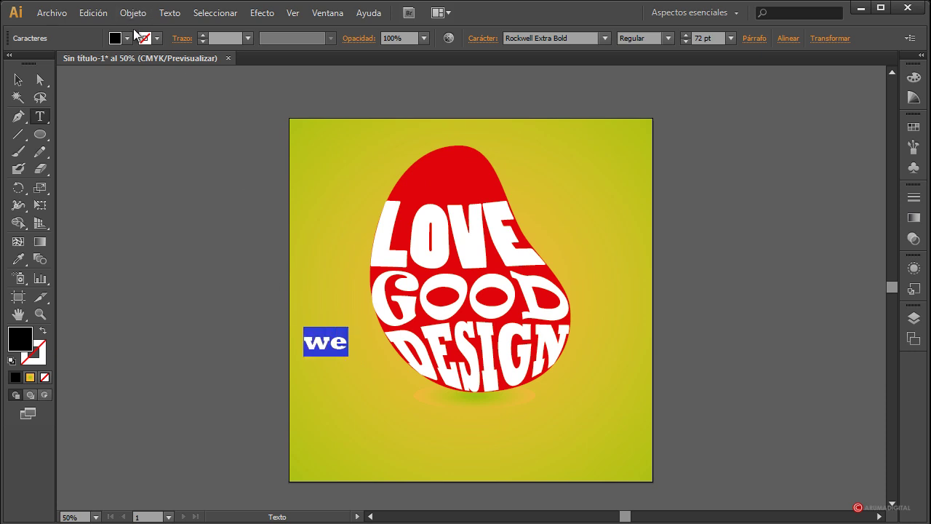
click(127, 38)
click(7, 63)
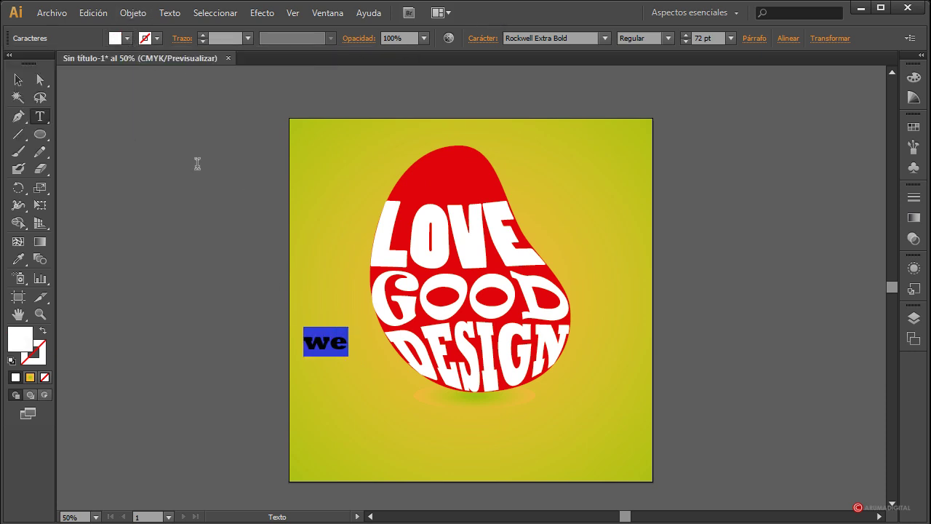
- Enlarge "we" to about 184 pt at the top of the red shape and apply a 2-row, 2-column envelope mesh
click(17, 79)
drag(336, 342, 502, 209)
click(110, 16)
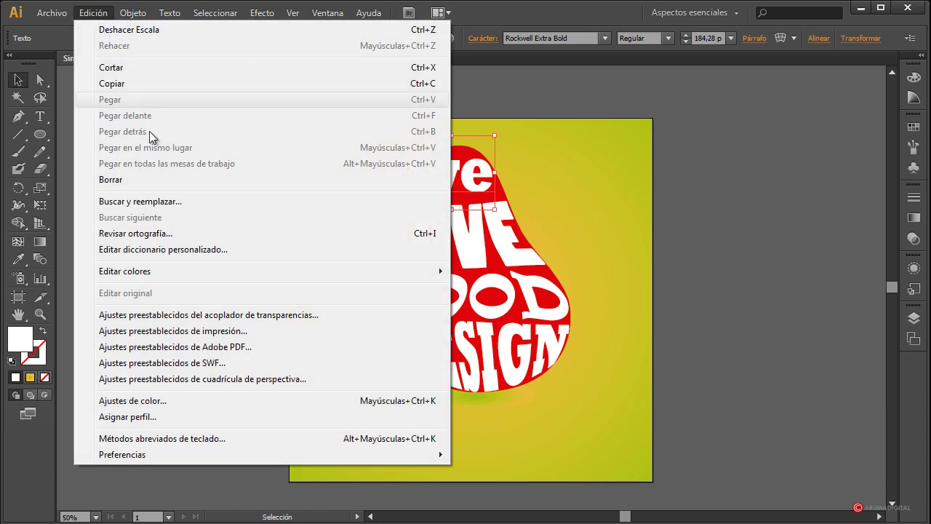
mouse_move(133, 12)
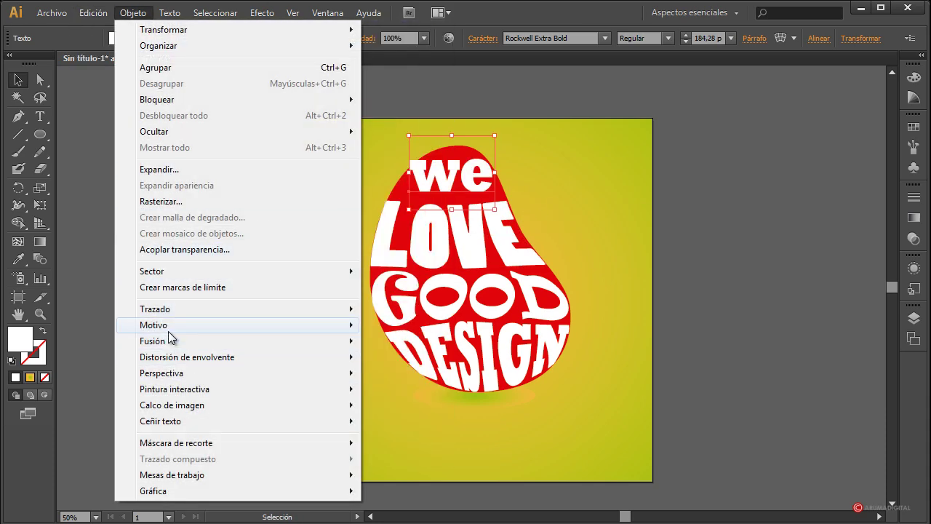
mouse_move(208, 357)
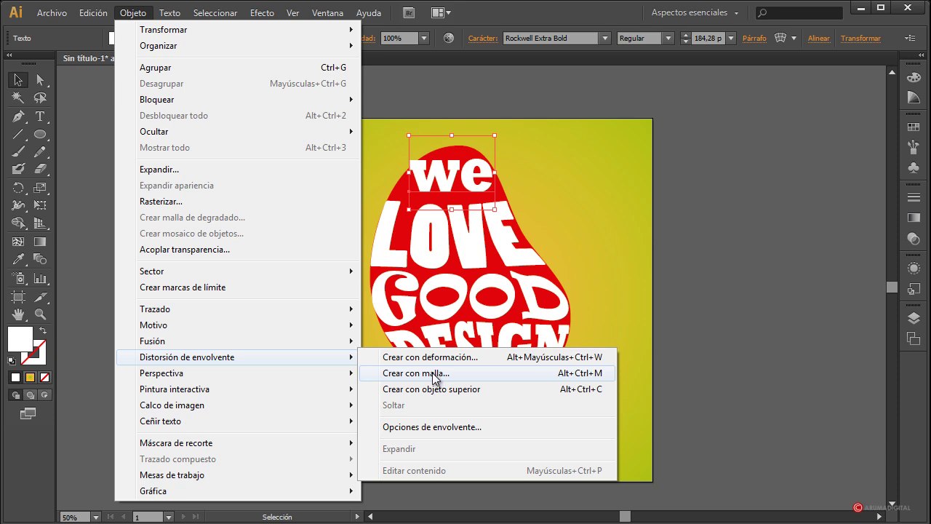
click(432, 372)
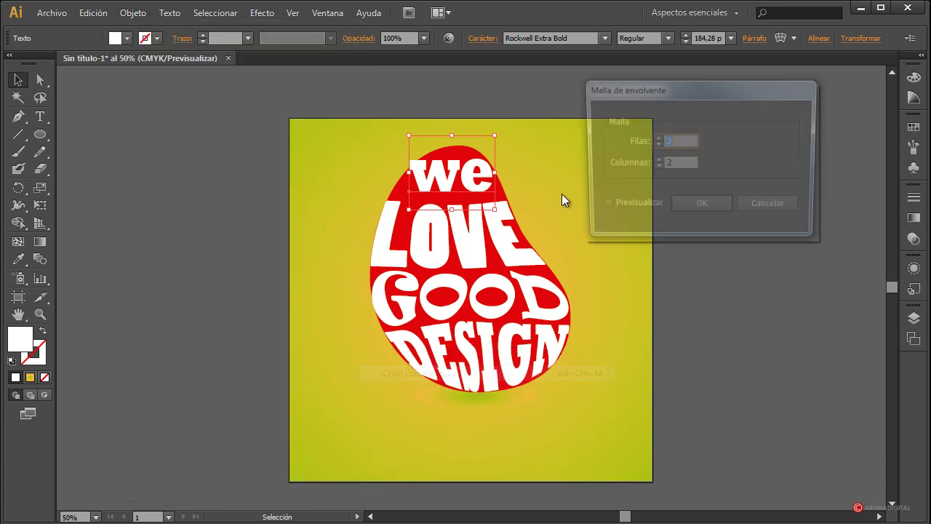
click(700, 207)
click(482, 430)
- Select the red shape with all its lettering and move it up and slightly left, clear of the shadow ellipse, then deselect it
click(508, 213)
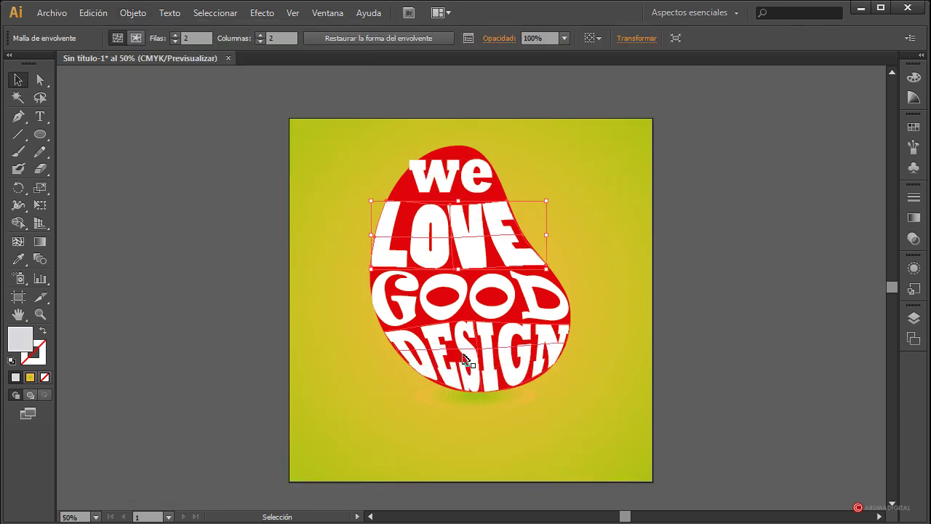
scroll(672, 278, down, 2)
scroll(672, 278, up, 2)
click(473, 413)
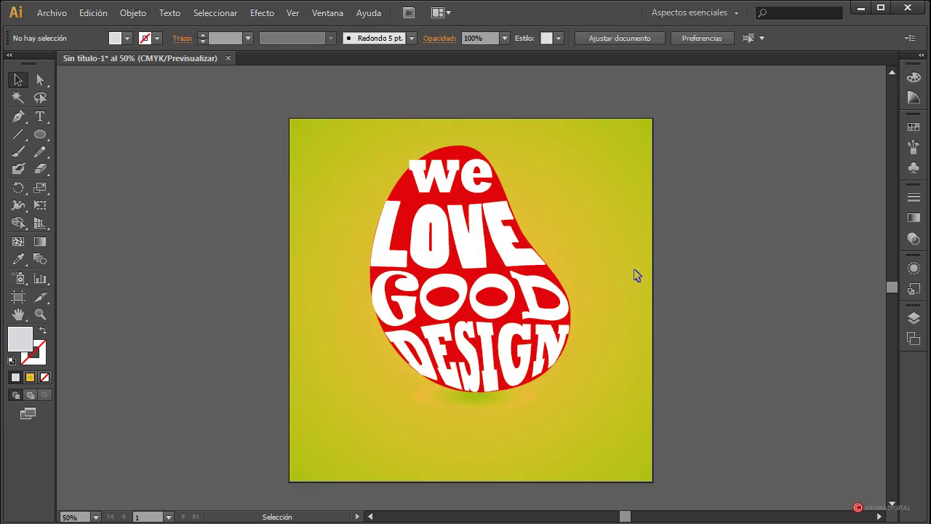
drag(510, 342, 471, 270)
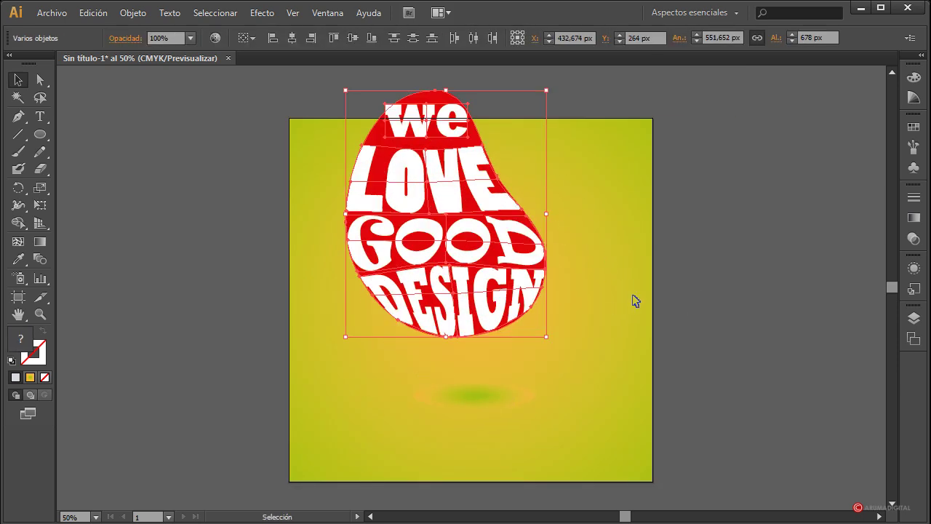
click(634, 298)
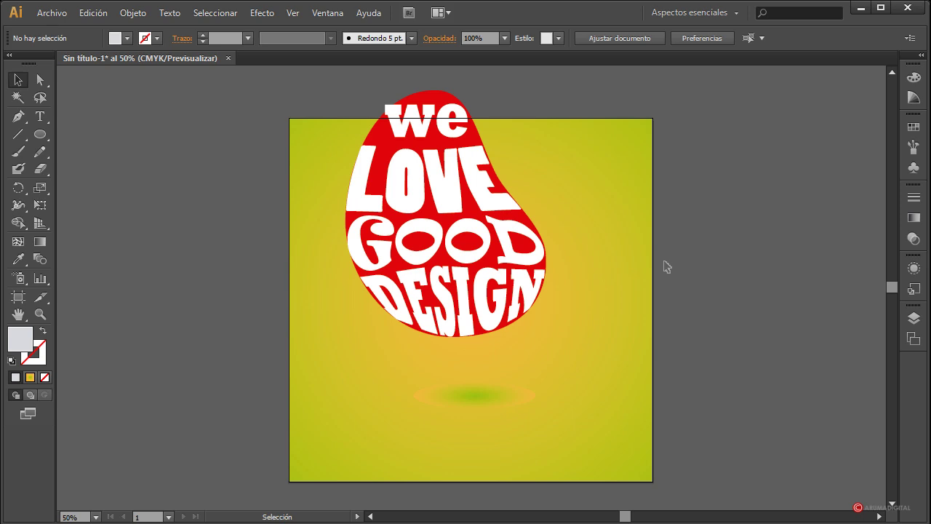
- Unlock the Capa 1 layer and select the shadow ellipse below the red shape
click(914, 318)
click(824, 348)
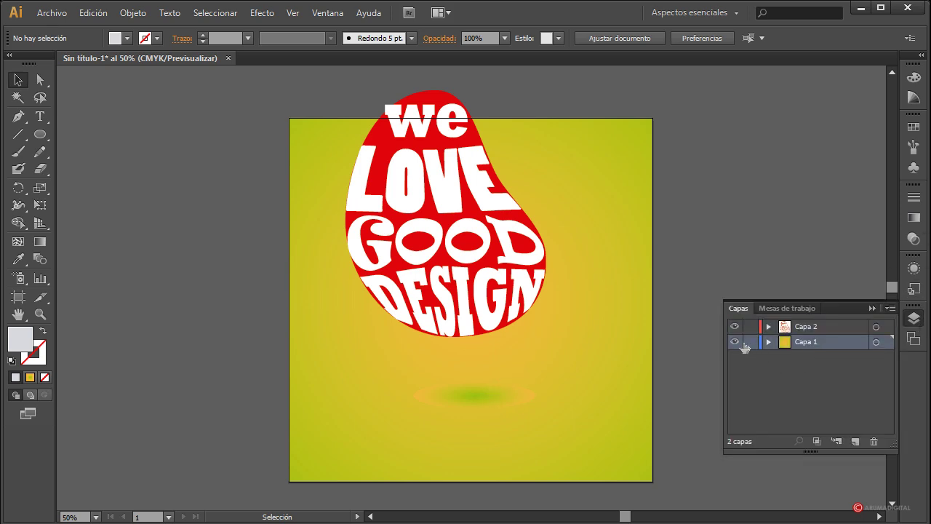
click(503, 402)
- Remove the extra green stop near the start of the shadow ellipse's radial gradient
click(913, 218)
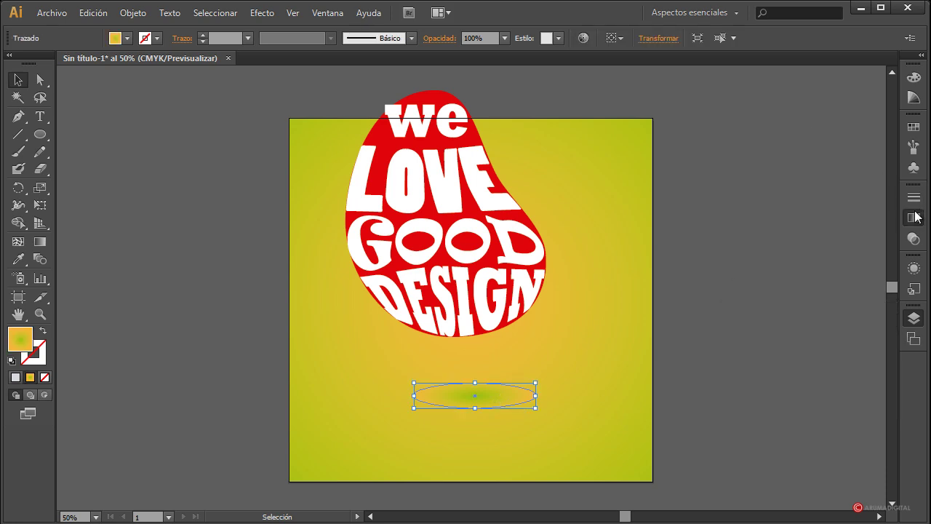
click(726, 300)
double_click(725, 300)
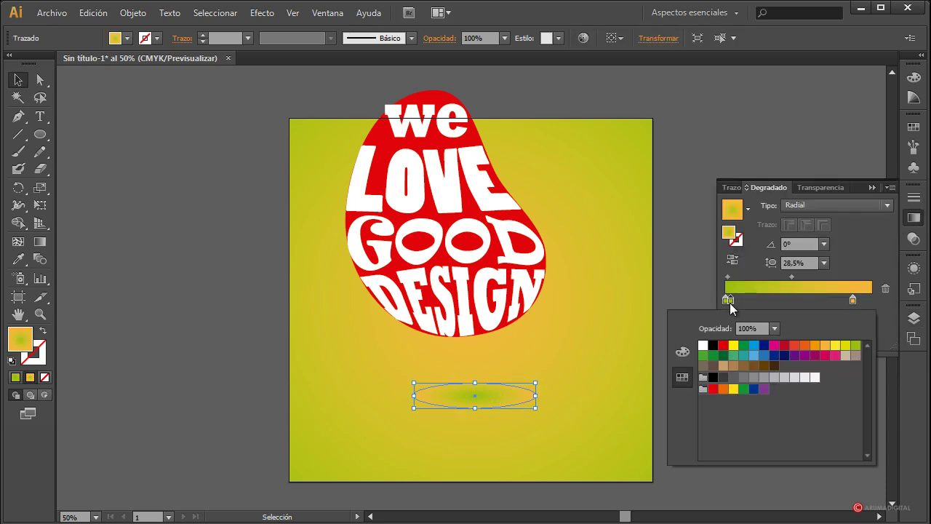
key(Escape)
drag(735, 302, 763, 355)
click(726, 300)
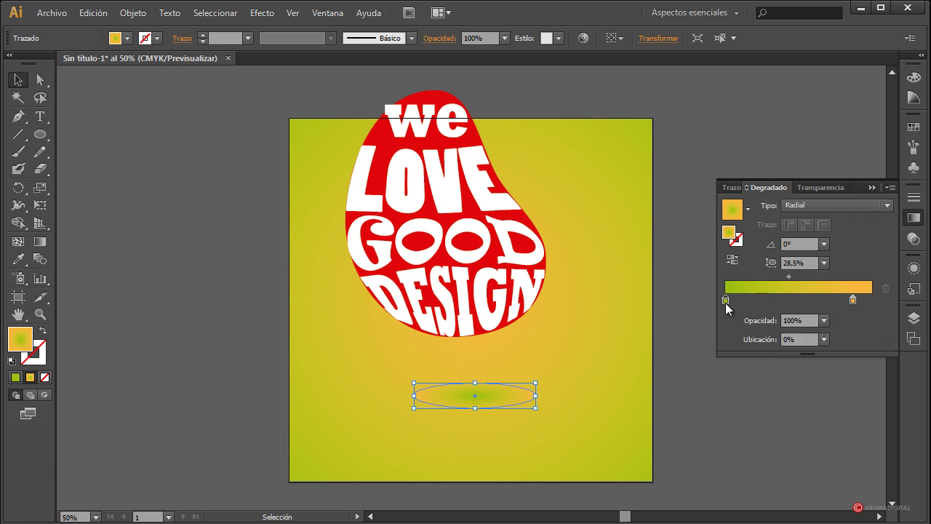
- Darken the green stop of the shadow's gradient by setting its K value to 43%
double_click(726, 301)
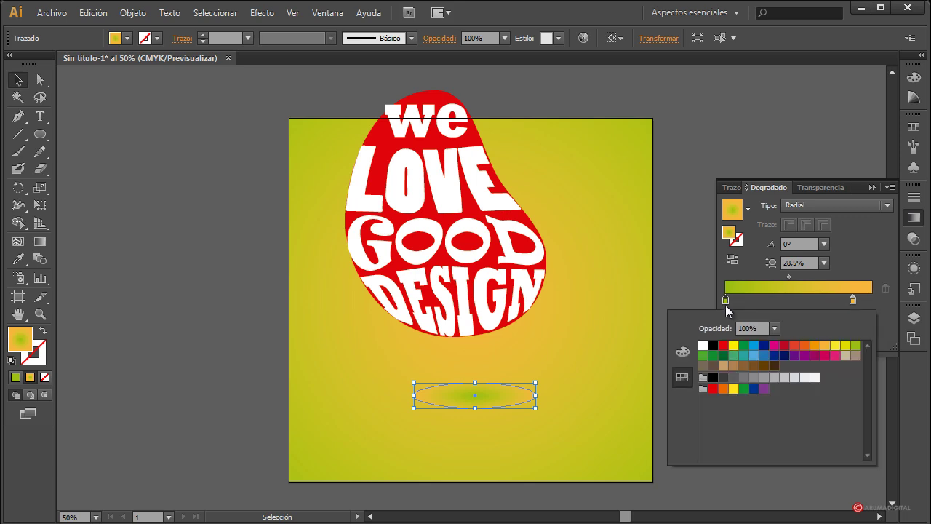
click(682, 352)
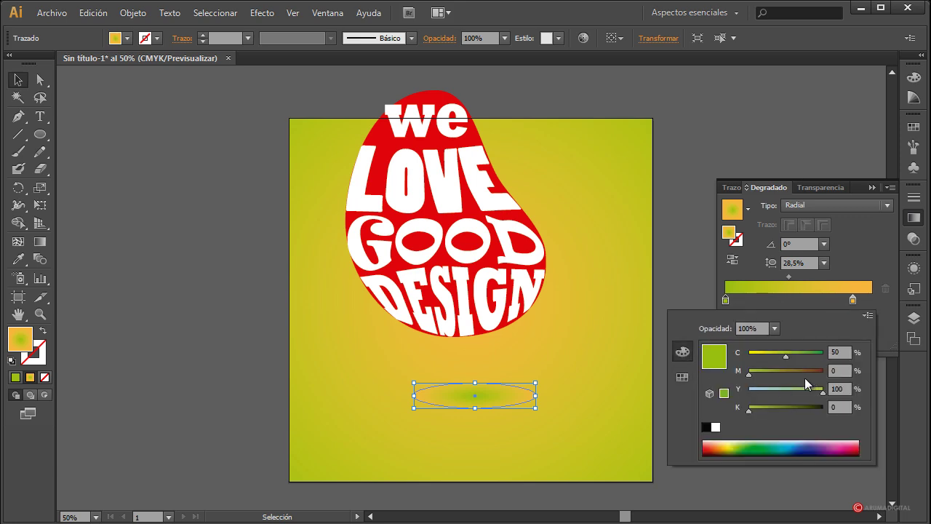
drag(757, 409, 781, 412)
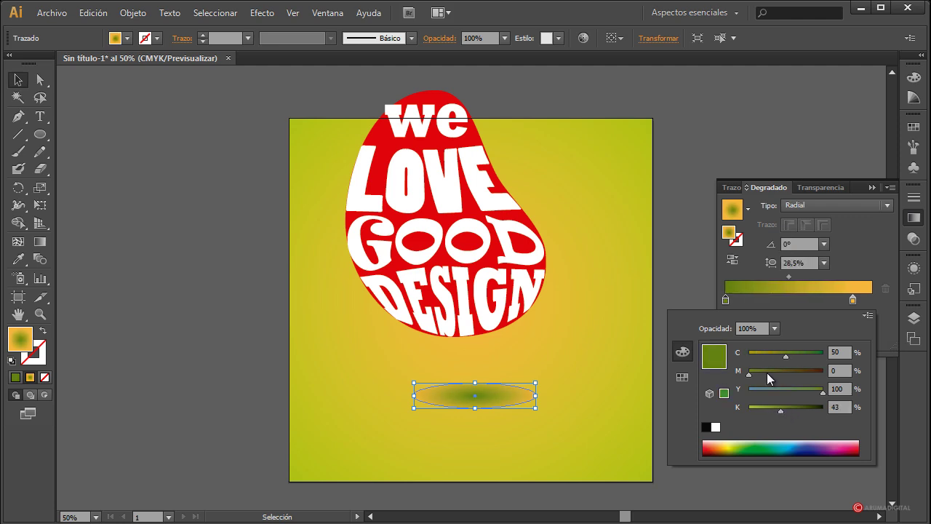
click(682, 222)
click(681, 222)
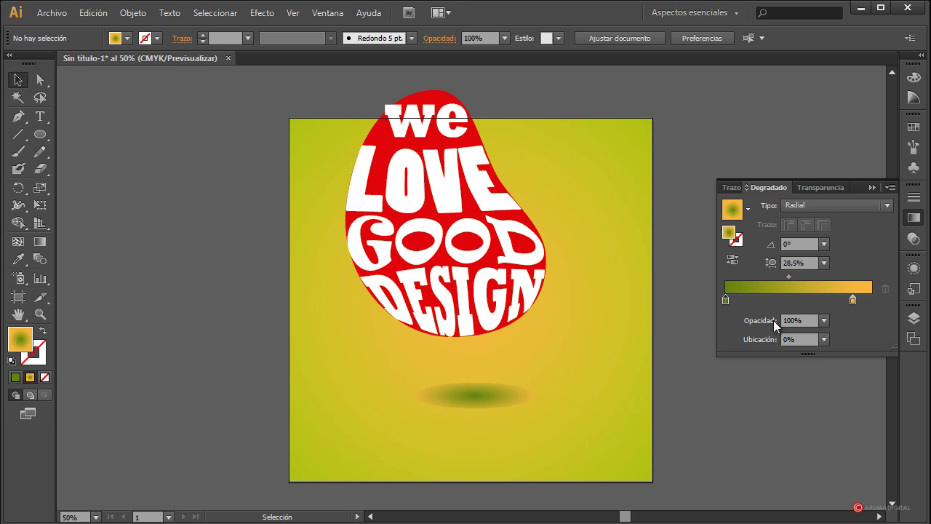
- Move the orange stop of the shadow ellipse's gradient inward to 67.32%
drag(852, 301, 832, 301)
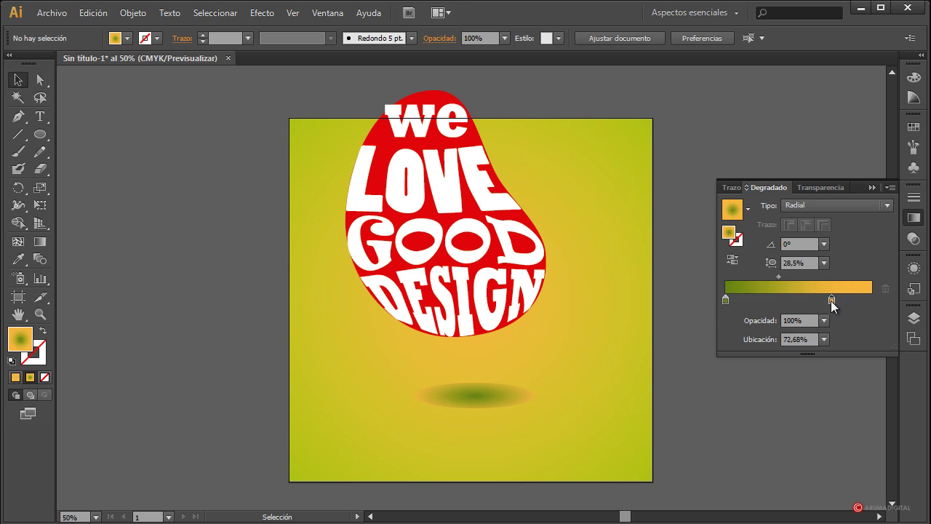
click(475, 395)
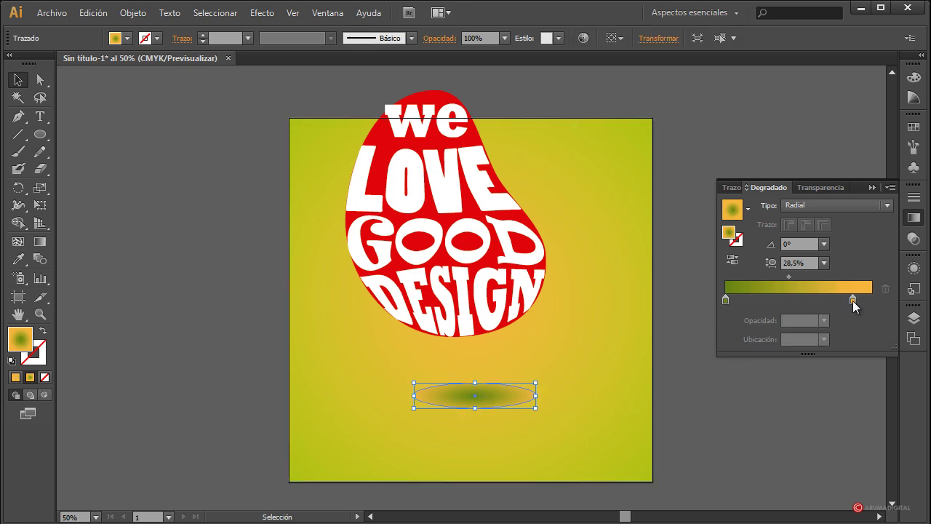
drag(852, 301, 835, 301)
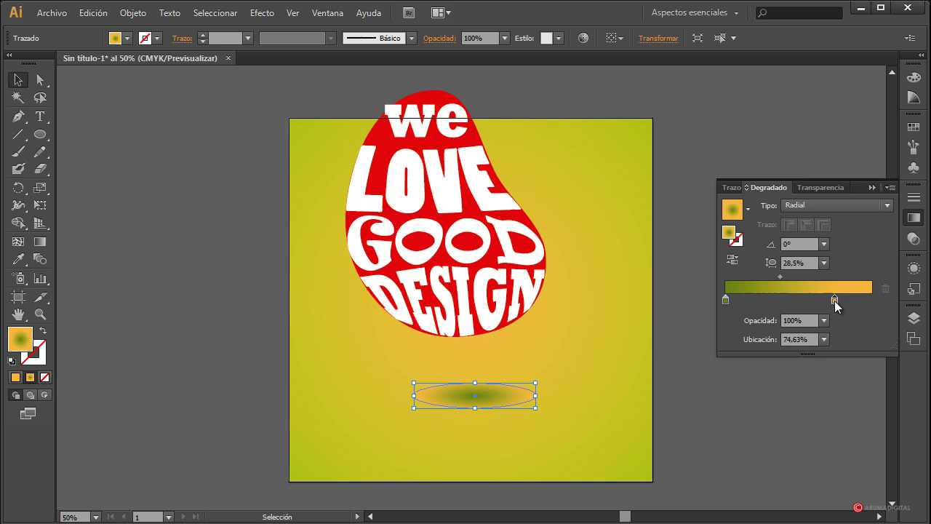
click(671, 340)
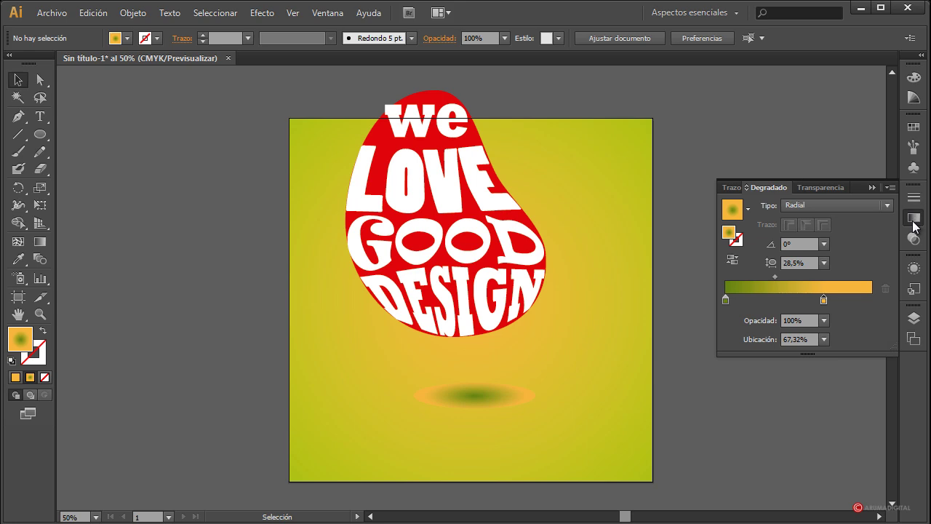
- Set the shadow ellipse's blending mode to Multiplicar
click(821, 188)
click(789, 205)
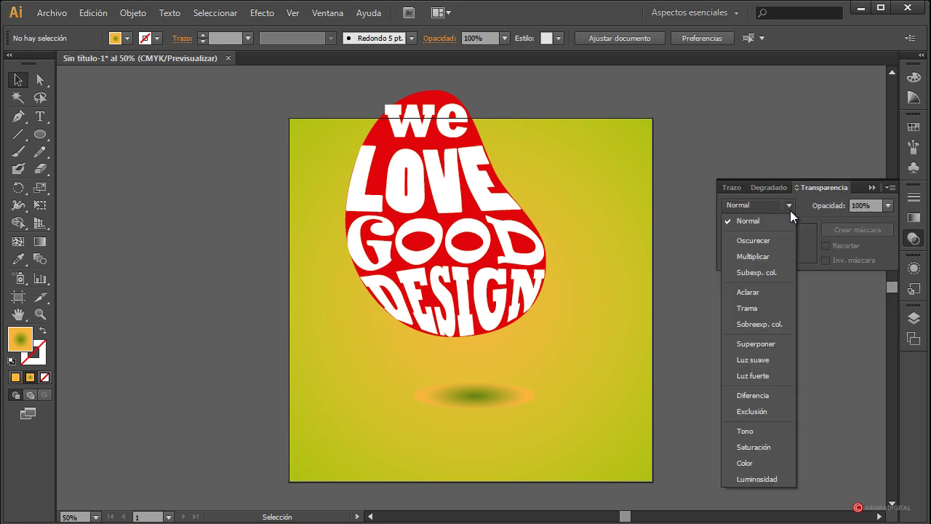
click(774, 255)
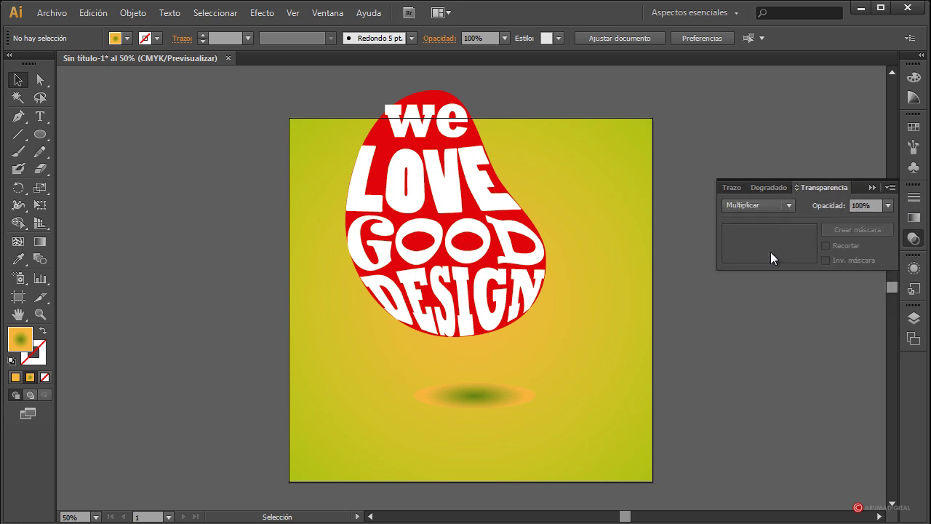
click(528, 395)
click(790, 206)
click(752, 256)
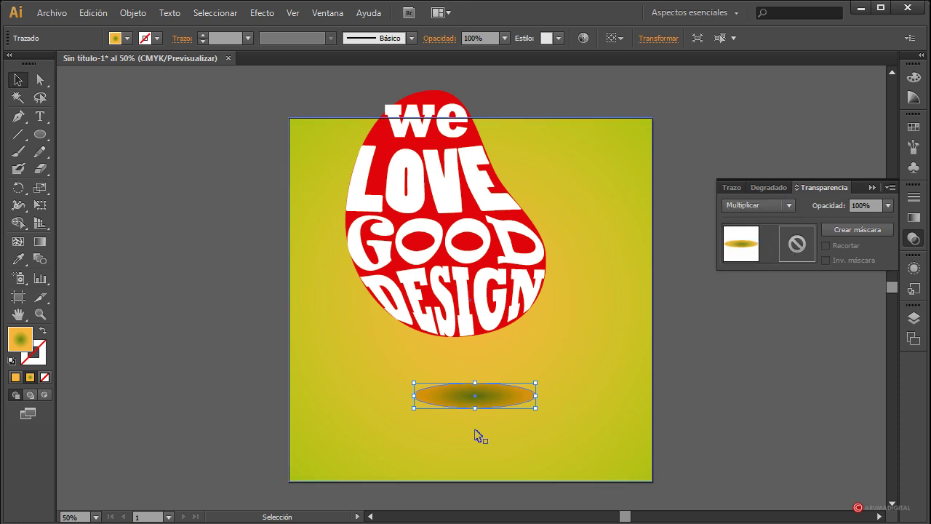
- Set the K value of the shadow gradient's dark green stop to 100%
click(884, 208)
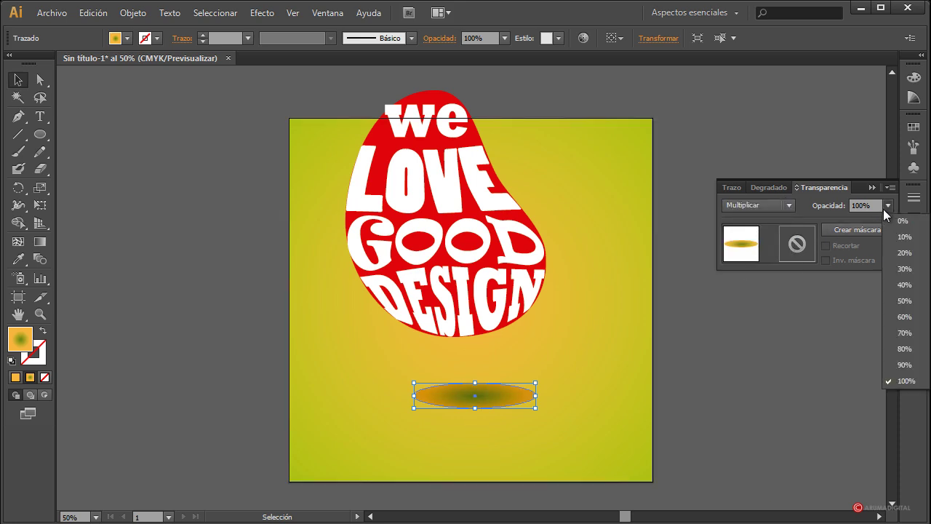
click(914, 217)
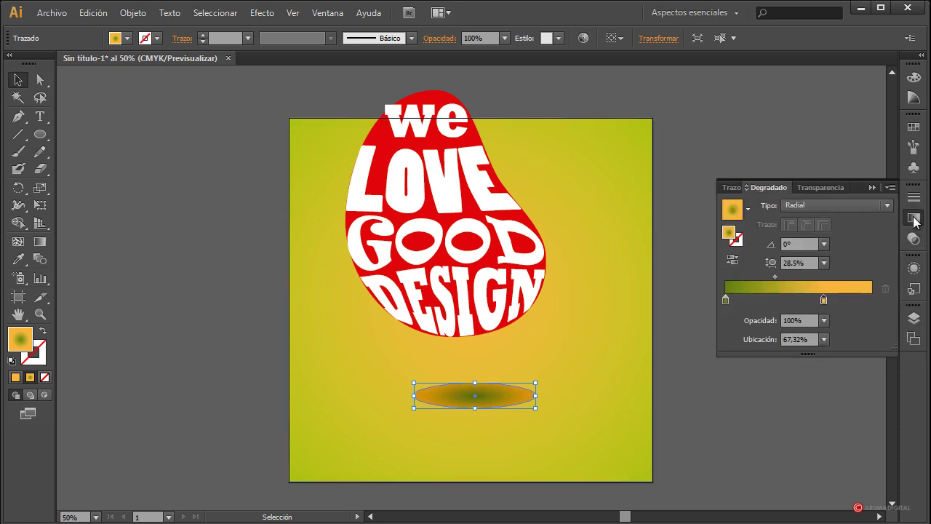
double_click(725, 299)
drag(783, 410, 822, 410)
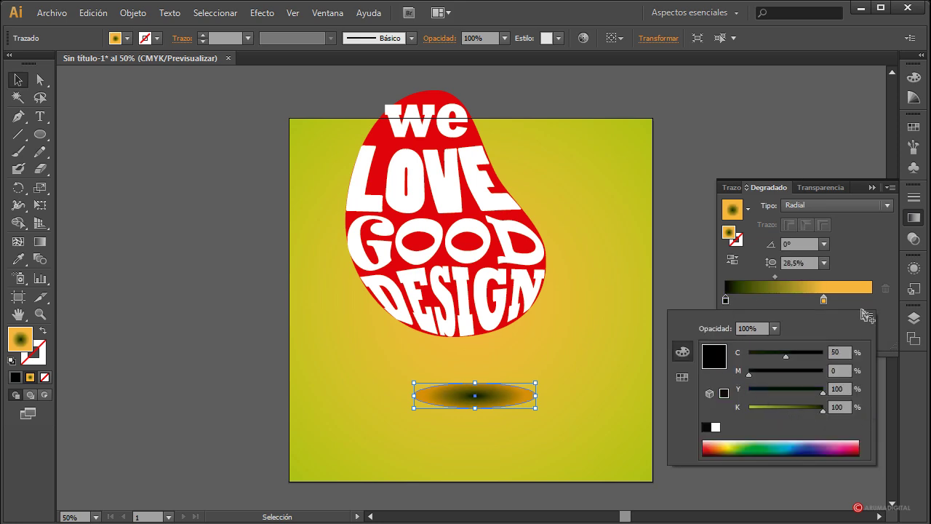
- Move the shadow gradient's orange stop to 100% and make it white with C, M, Y and K at 0%
click(823, 302)
drag(823, 301, 872, 299)
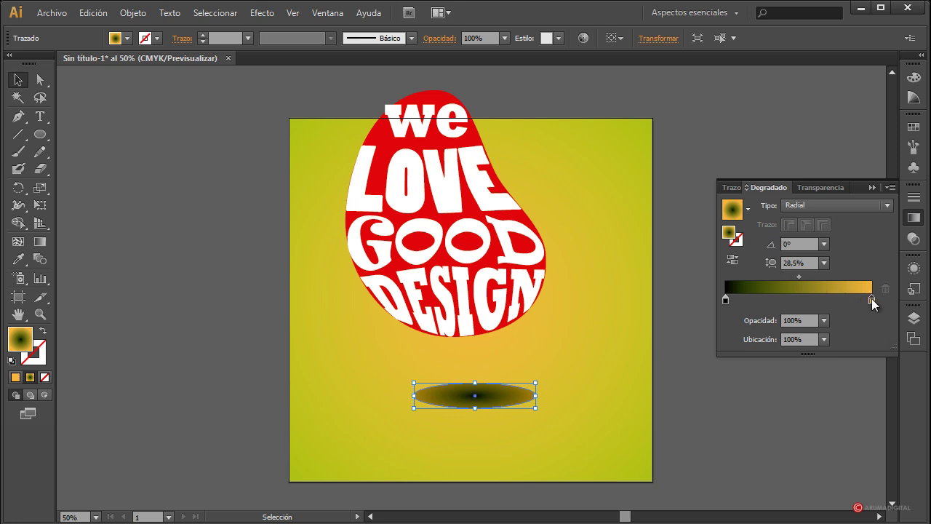
double_click(871, 299)
drag(783, 392, 748, 382)
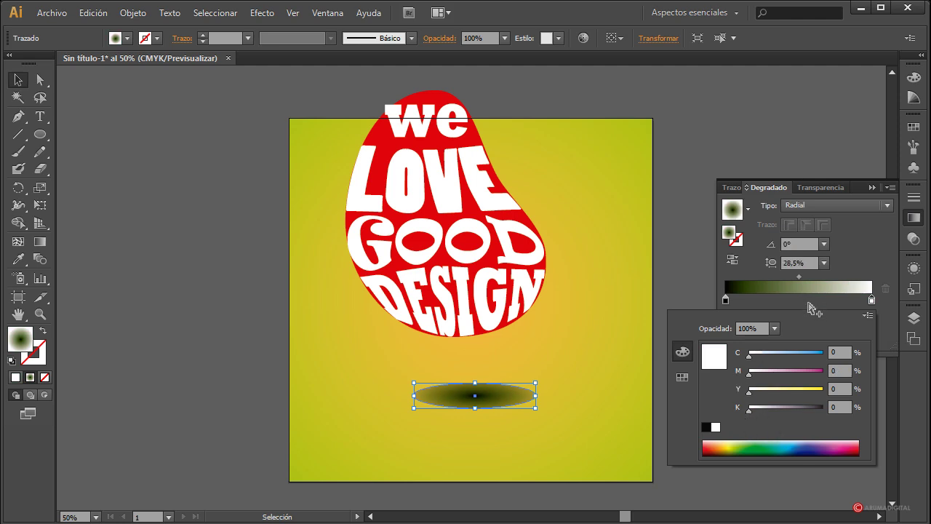
click(809, 307)
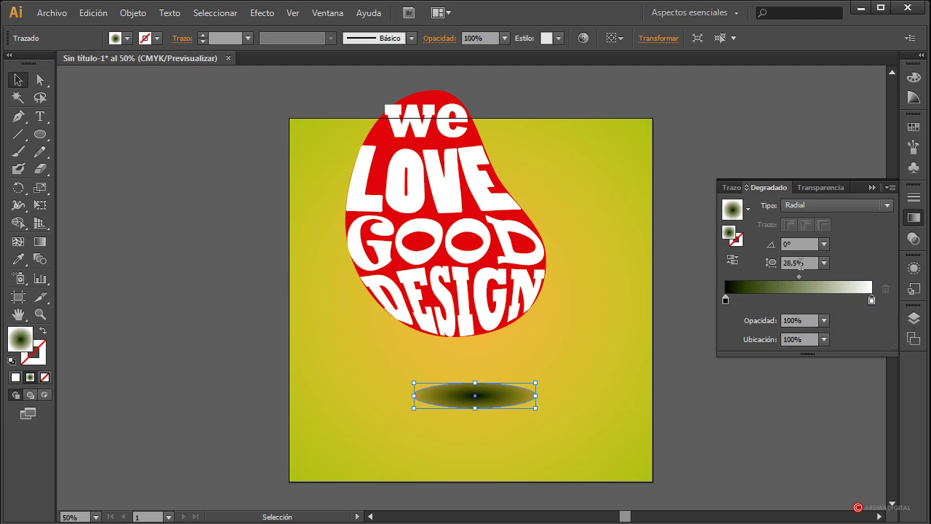
- Set the C and Y values of the shadow gradient's black stop to 0%
double_click(726, 299)
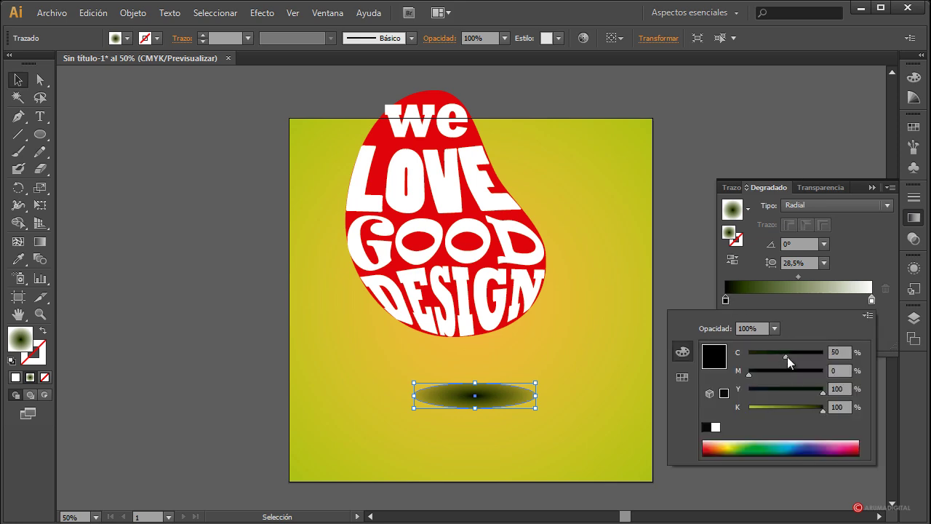
drag(787, 356, 738, 360)
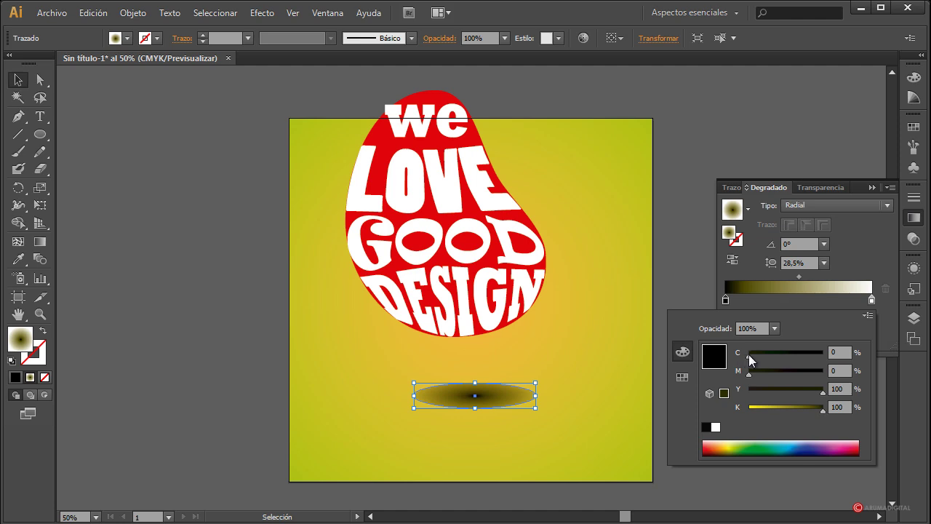
drag(823, 391, 749, 391)
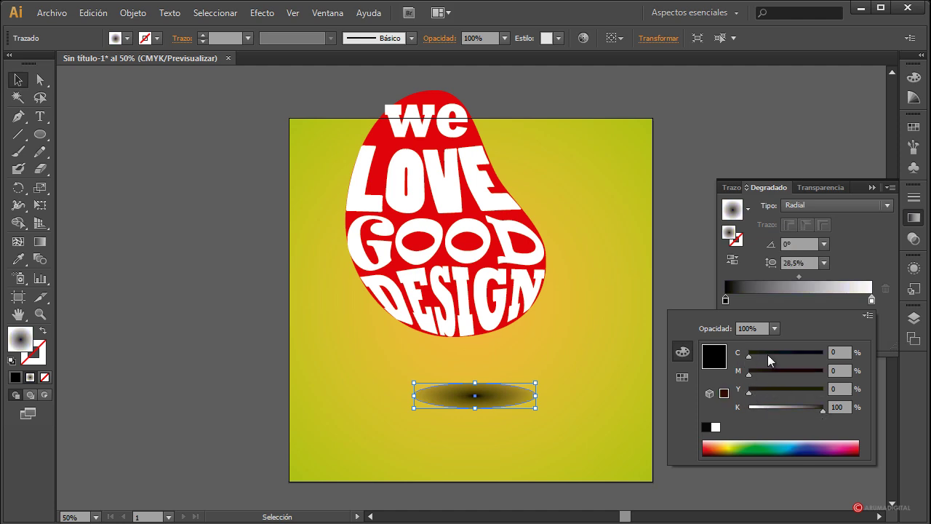
- Move the white stop of the shadow ellipse's gradient inward to about 62%
key(Escape)
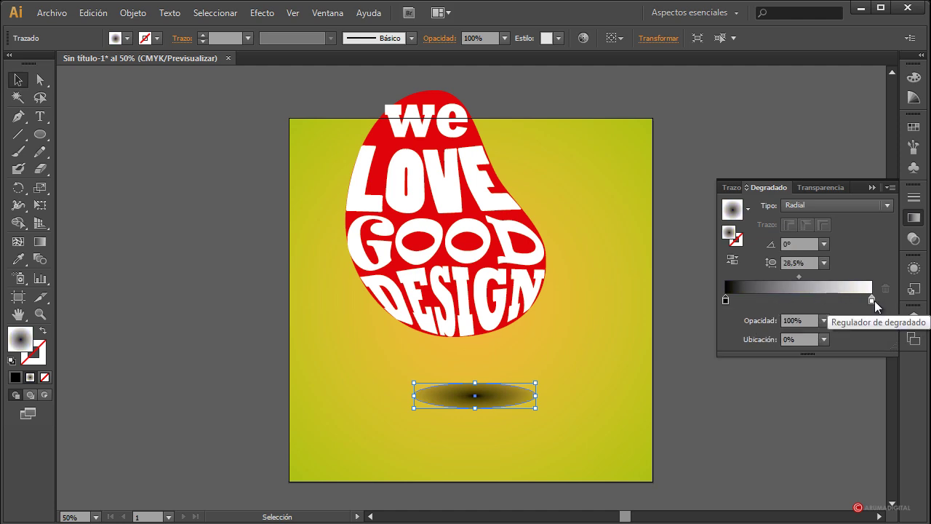
drag(872, 300, 818, 299)
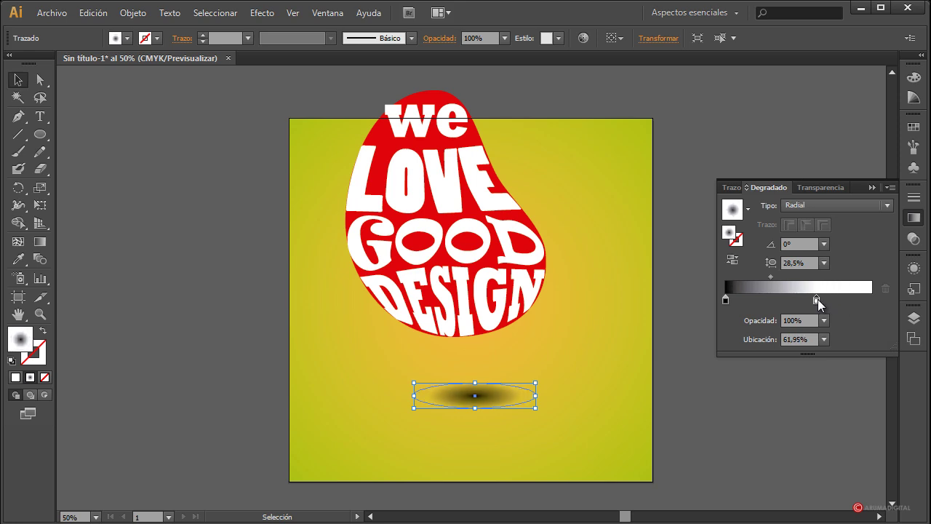
click(203, 234)
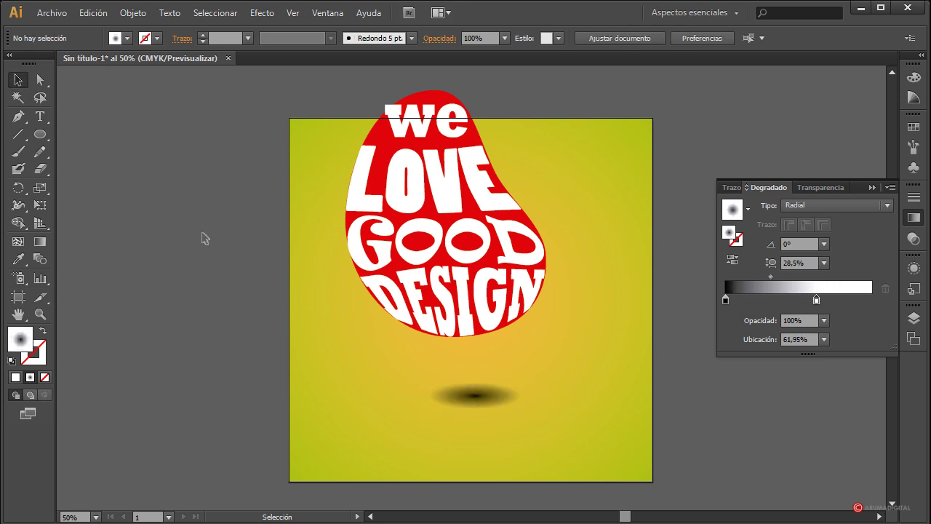
- Set the shadow ellipse's opacity to 60%
click(516, 406)
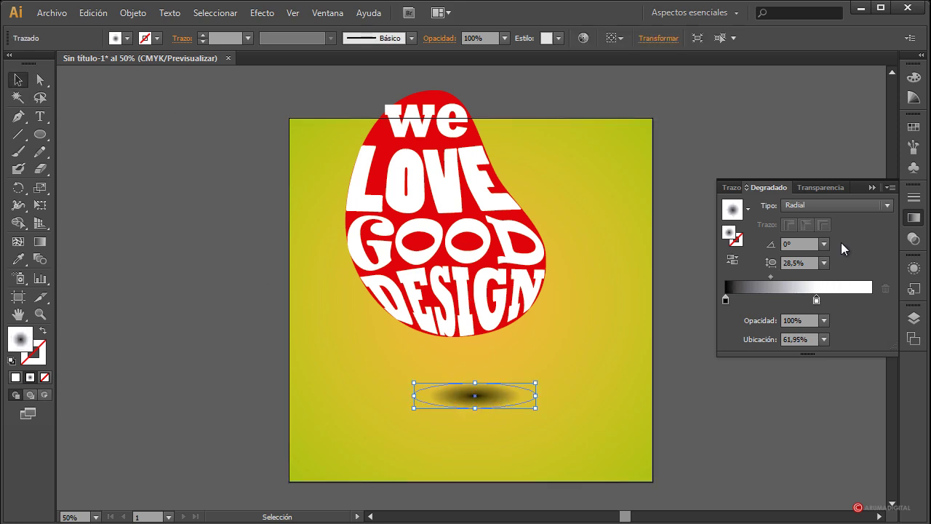
click(826, 188)
click(887, 205)
click(897, 268)
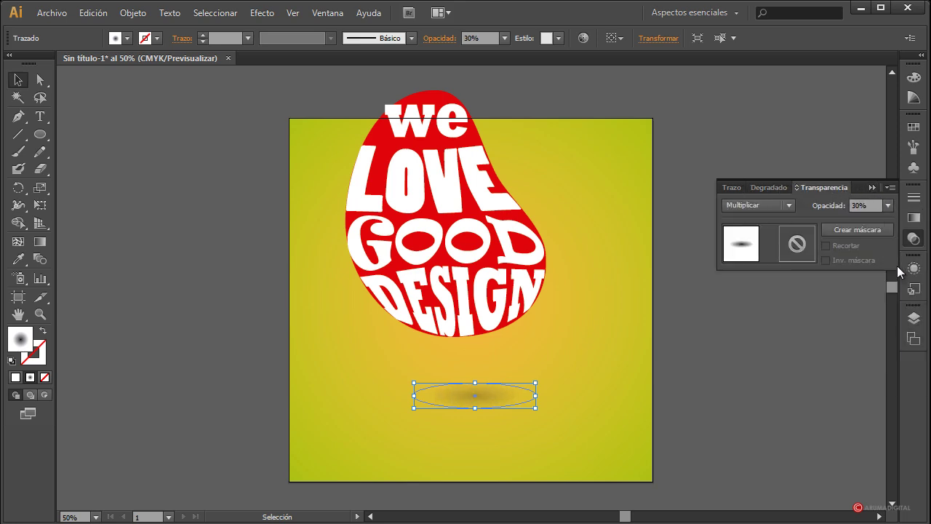
click(888, 206)
click(900, 318)
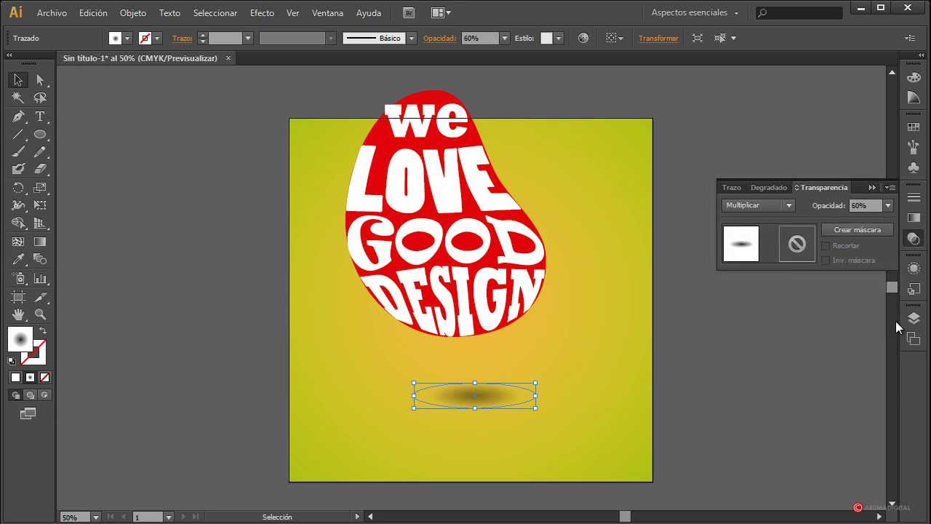
click(790, 347)
- Lock the layer Capa 1 that holds the gradient background and the shadow
drag(605, 130, 479, 288)
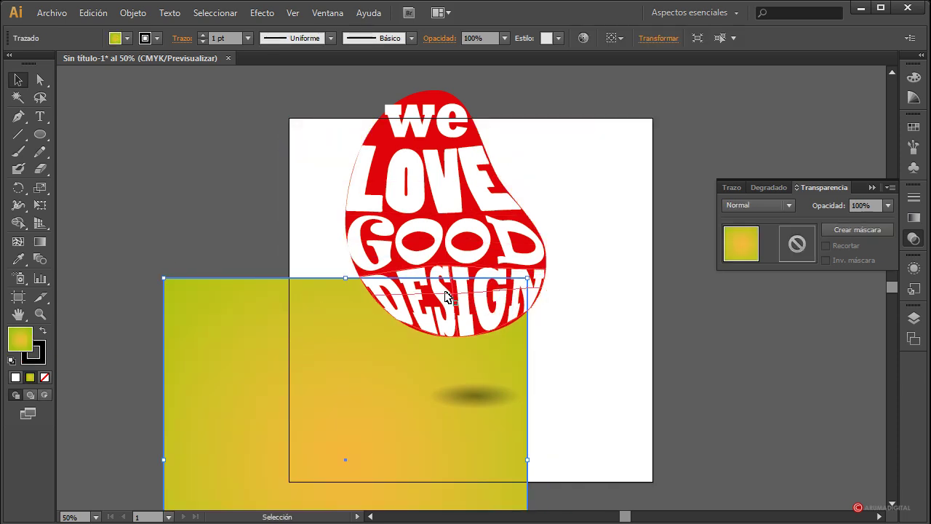
key(ctrl+z)
click(913, 318)
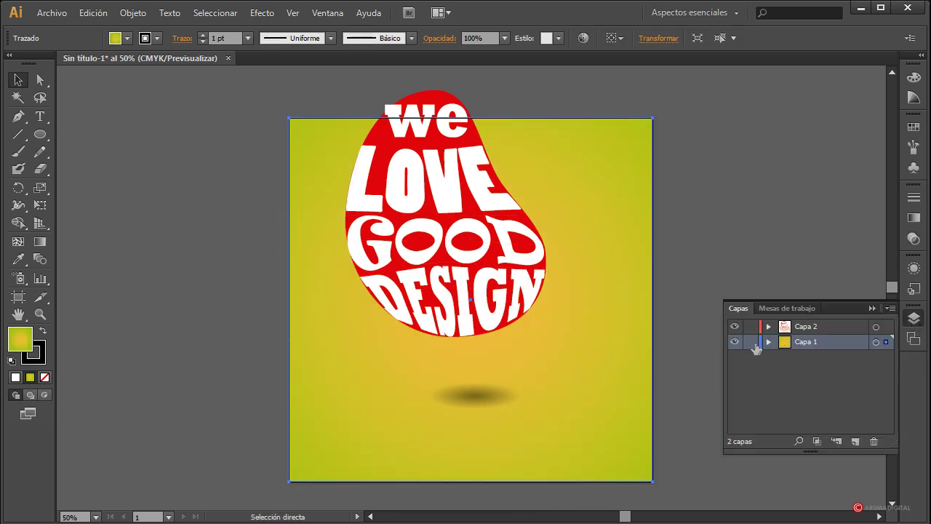
click(750, 341)
- Scale the red shape and its lettering together to about 467 × 574 px and place them so their lower edge meets the shadow
drag(586, 104, 601, 371)
drag(575, 149, 558, 168)
drag(534, 272, 532, 292)
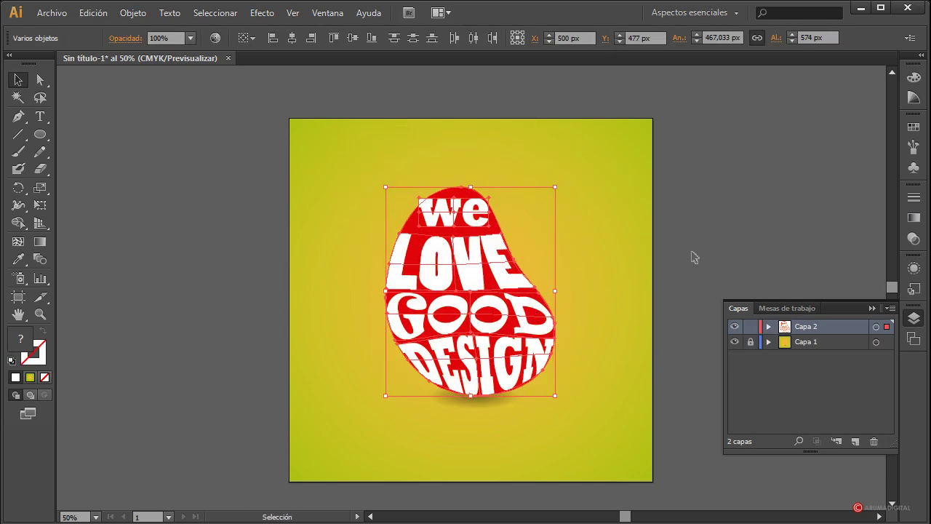
click(692, 255)
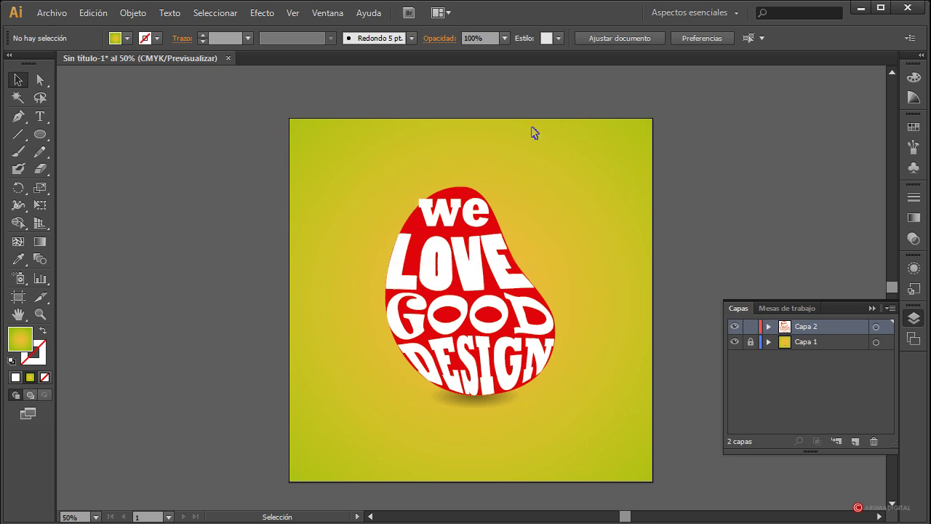
- Fill the enveloped word LOVE with the light blue swatch C=70 M=15 Y=0 K=0 by editing the envelope's contents
click(447, 210)
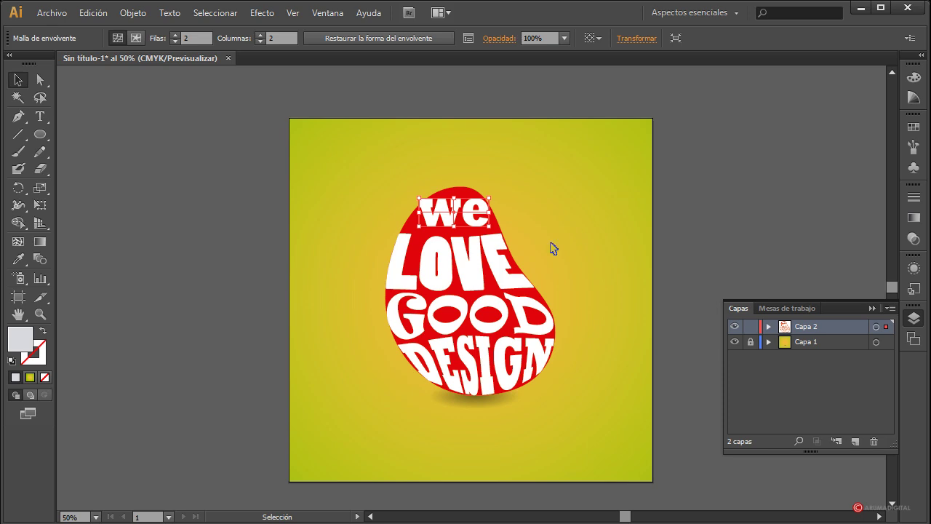
click(474, 275)
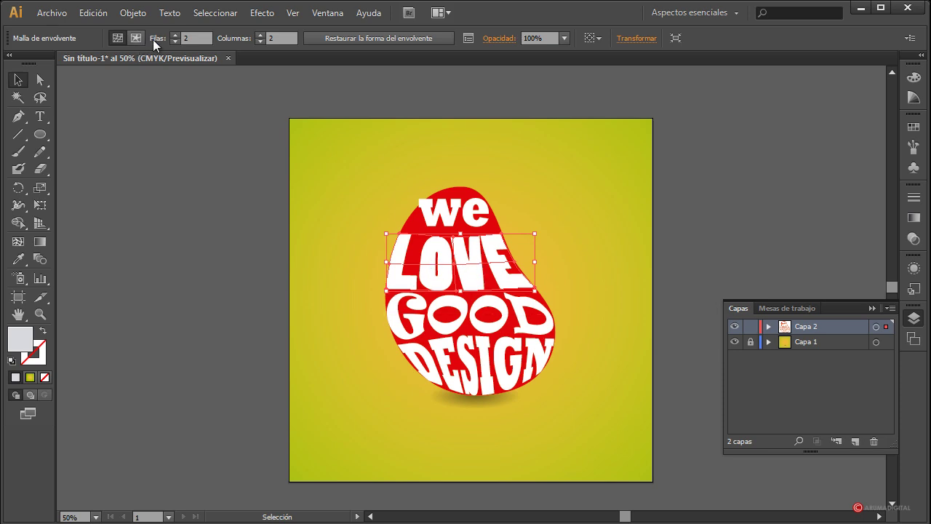
double_click(465, 261)
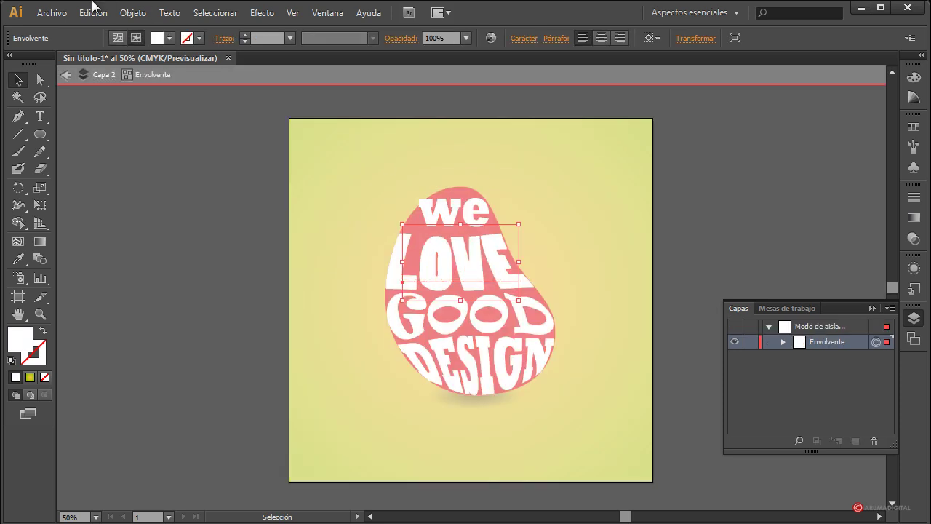
click(168, 41)
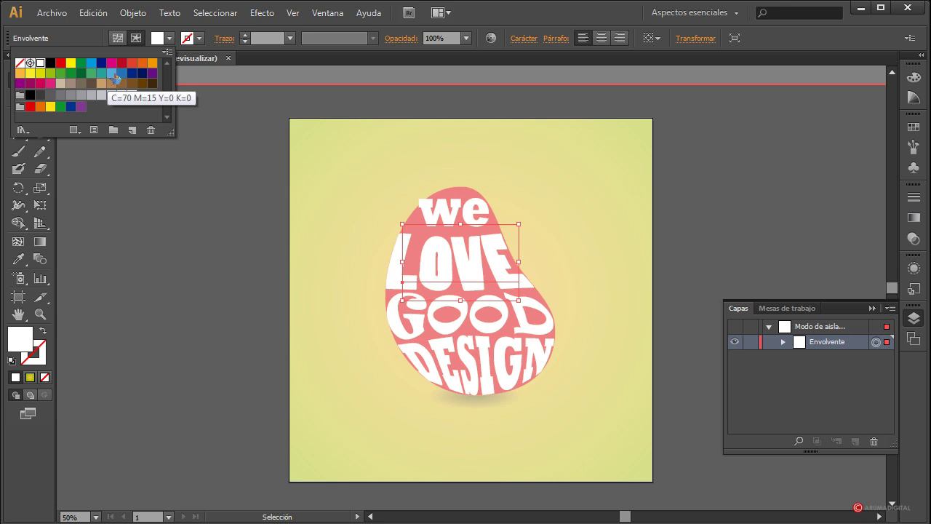
click(111, 73)
double_click(615, 227)
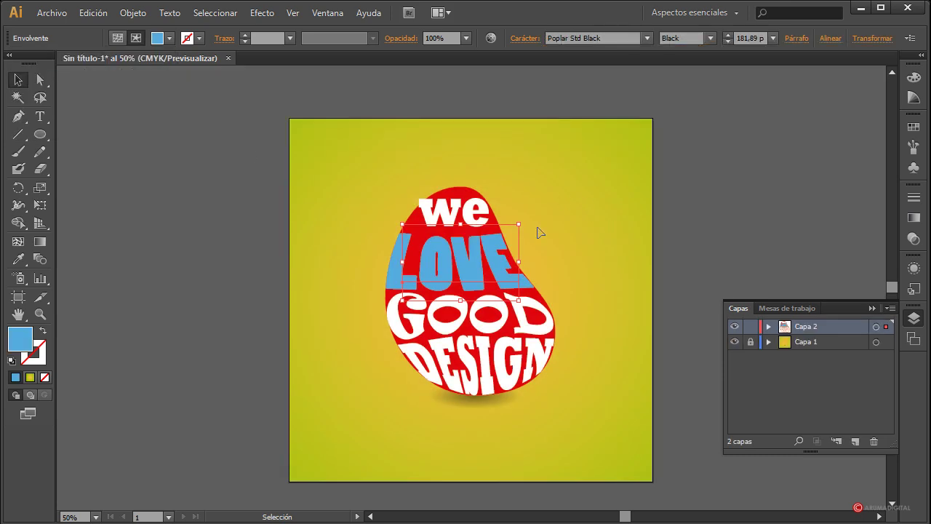
- Fill the enveloped word GOOD with a dark purple swatch and leave its isolation mode
double_click(496, 321)
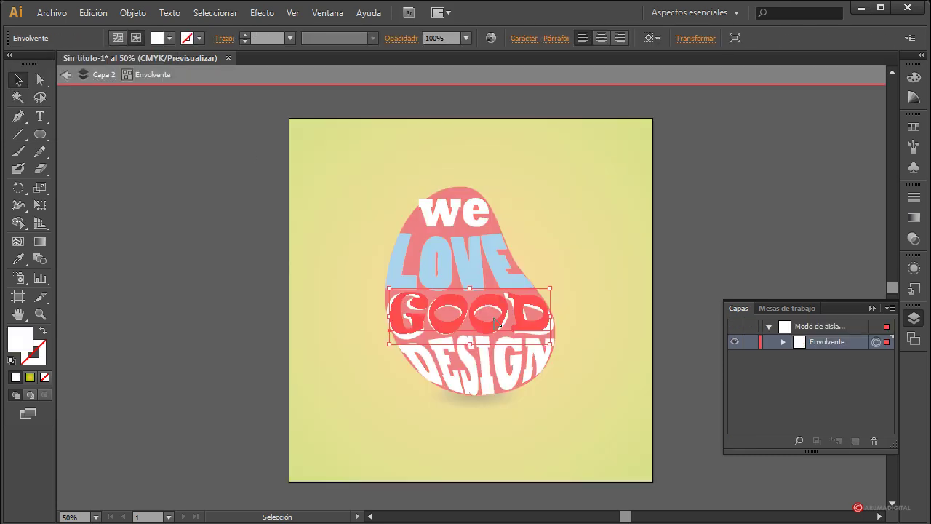
click(169, 38)
click(153, 74)
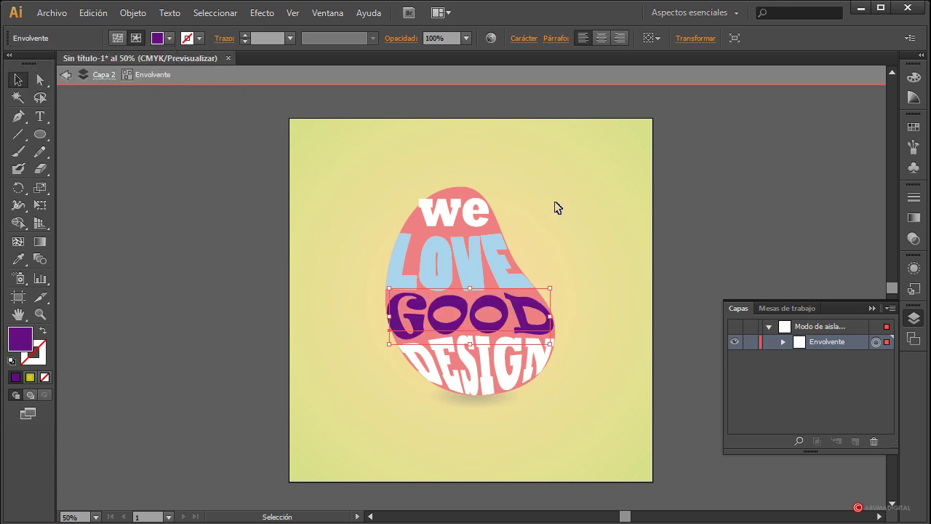
double_click(555, 206)
- Fill the enveloped word DESIGN with a green swatch, leave its isolation mode and deselect it
double_click(472, 360)
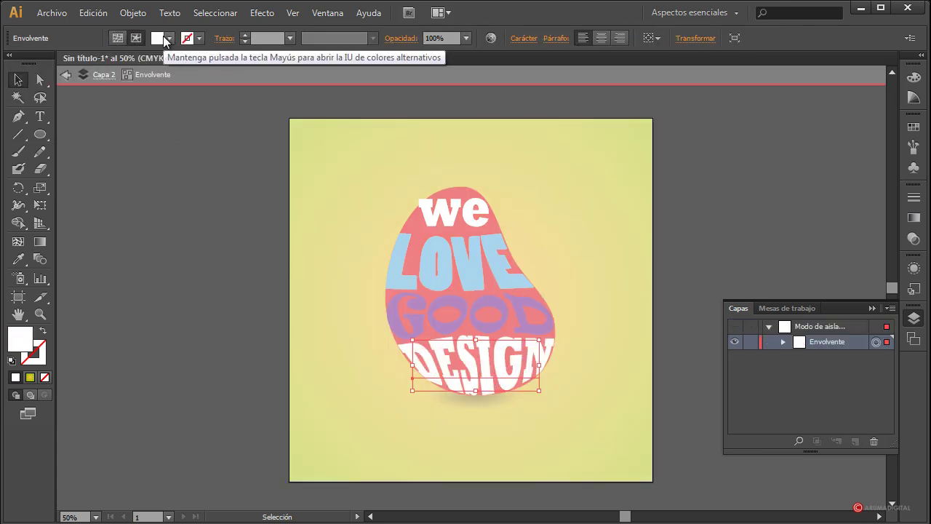
click(169, 39)
click(86, 67)
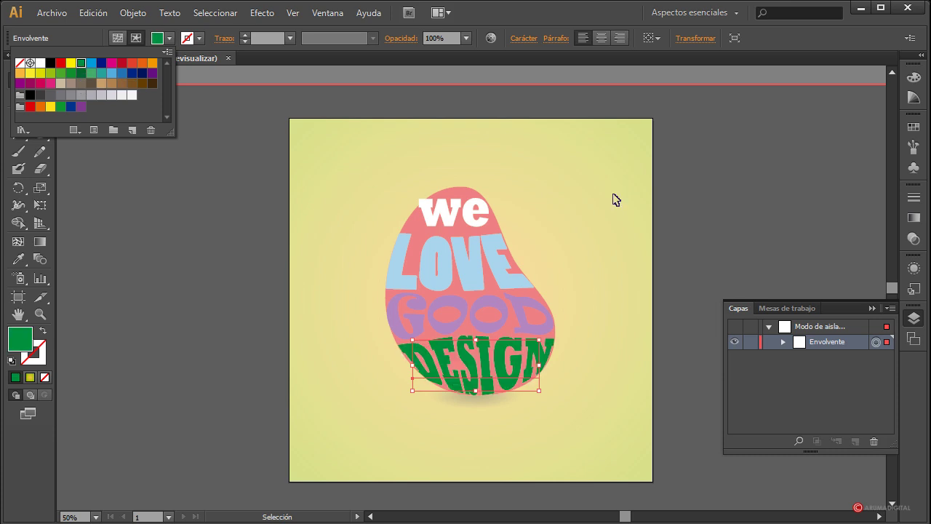
double_click(614, 206)
click(684, 285)
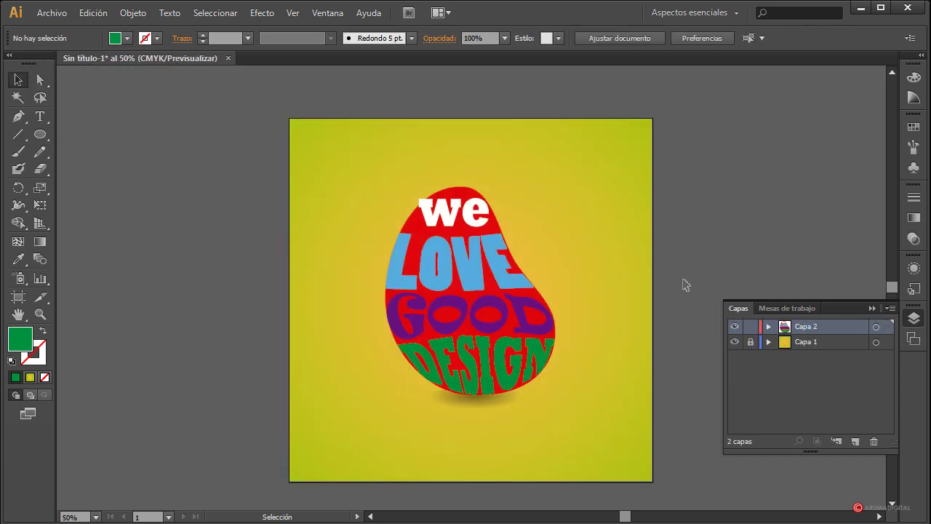
- Try deleting the red shape behind the lettering and undo the deletion
click(542, 299)
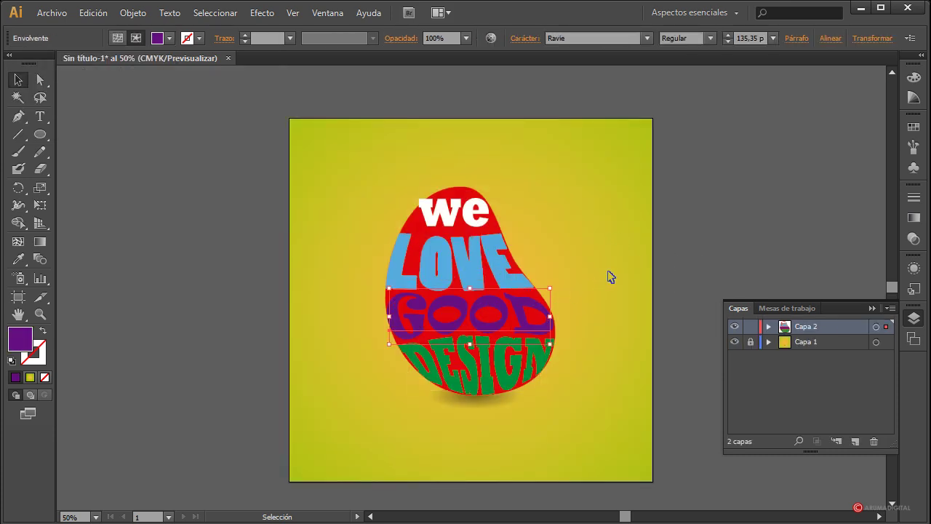
click(418, 218)
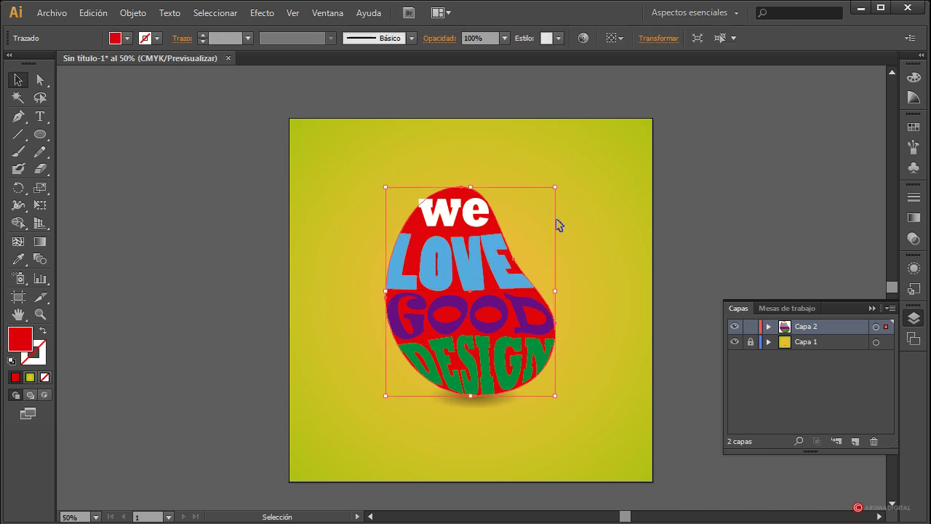
key(Delete)
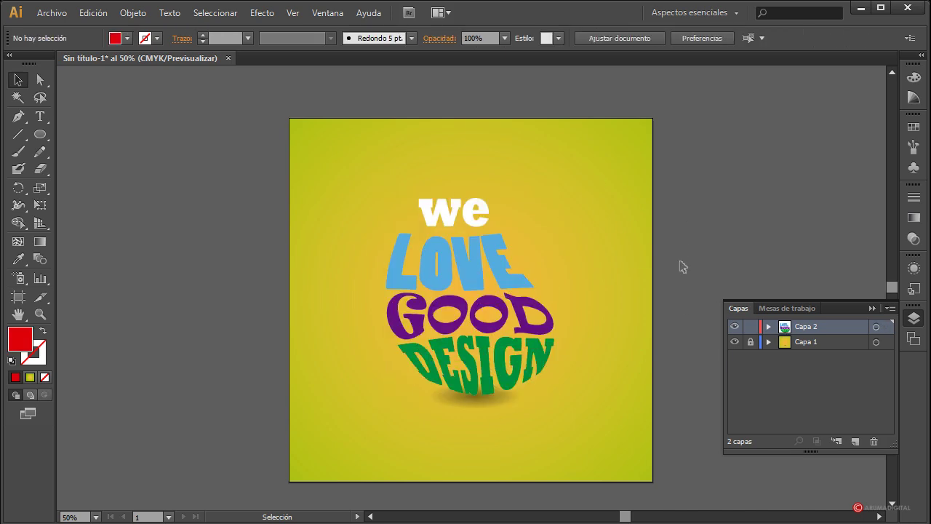
key(ctrl+z)
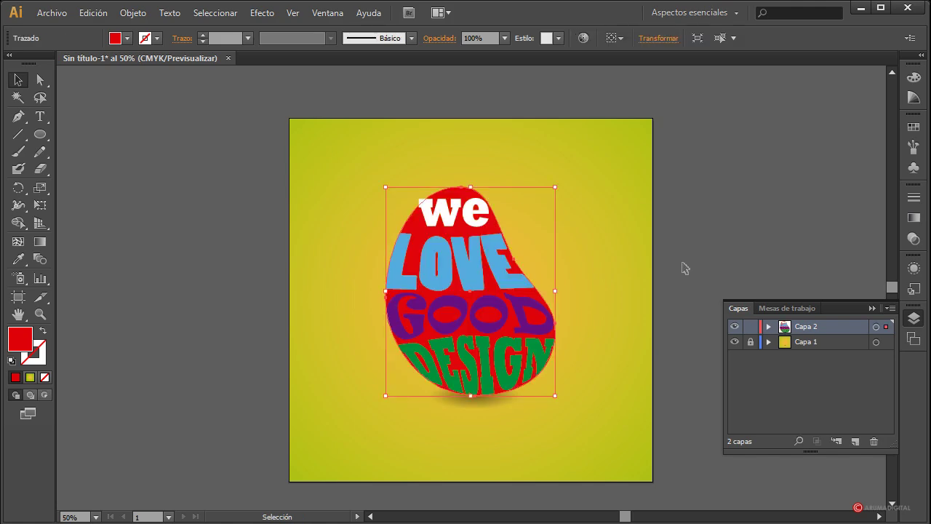
click(684, 263)
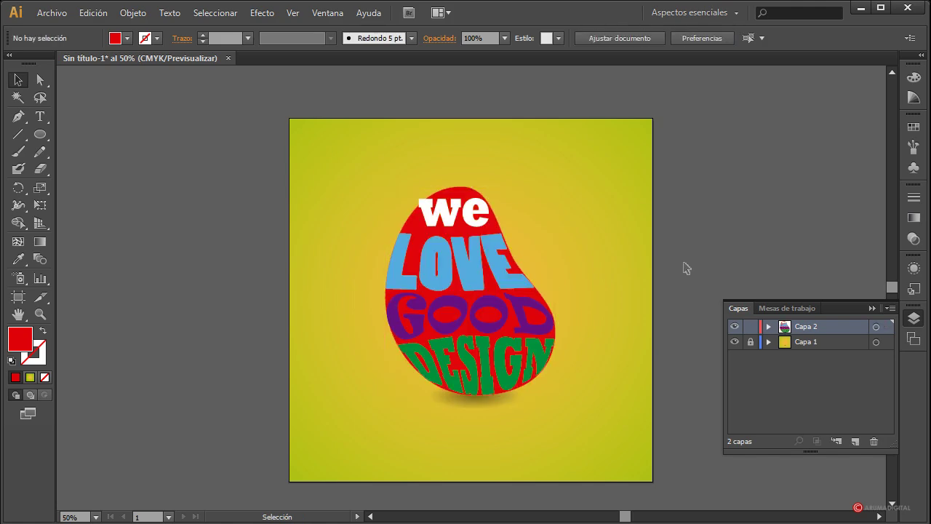